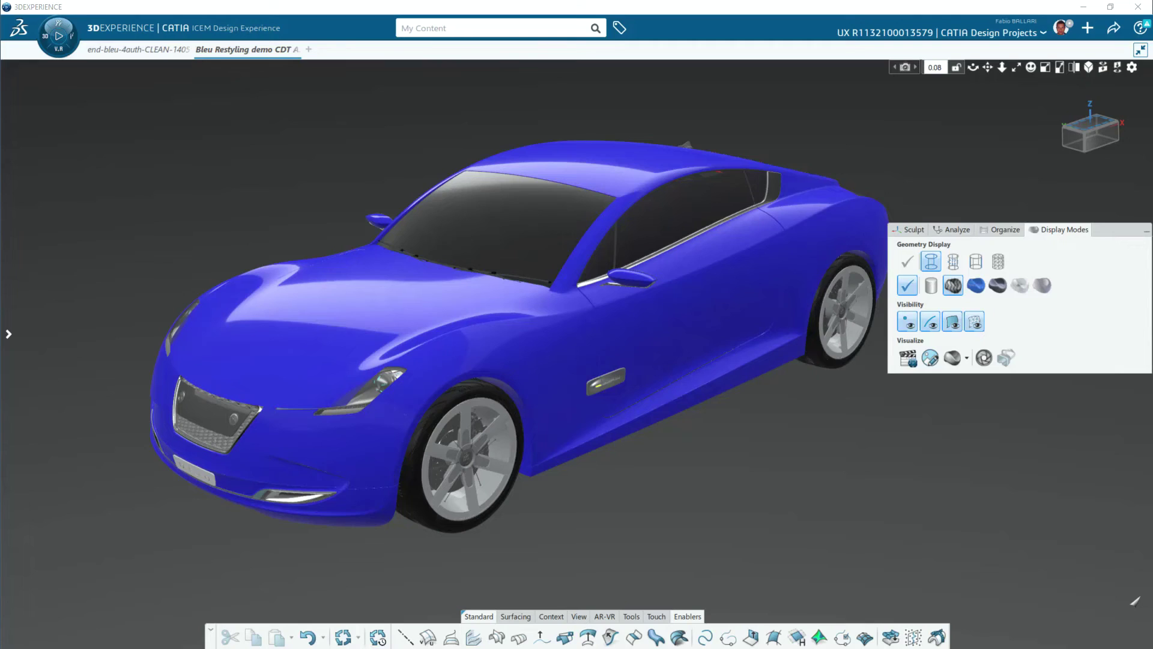
# Search the available apps for "ice" and close the app list.
pyautogui.click(58, 25)
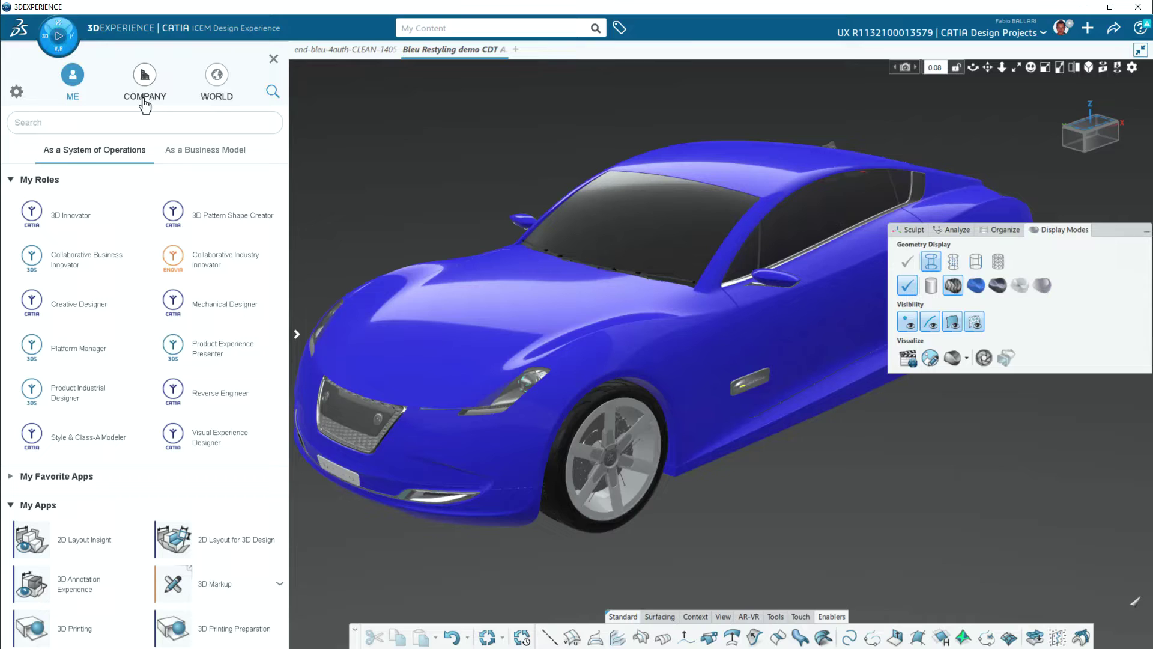
pyautogui.write('ice')
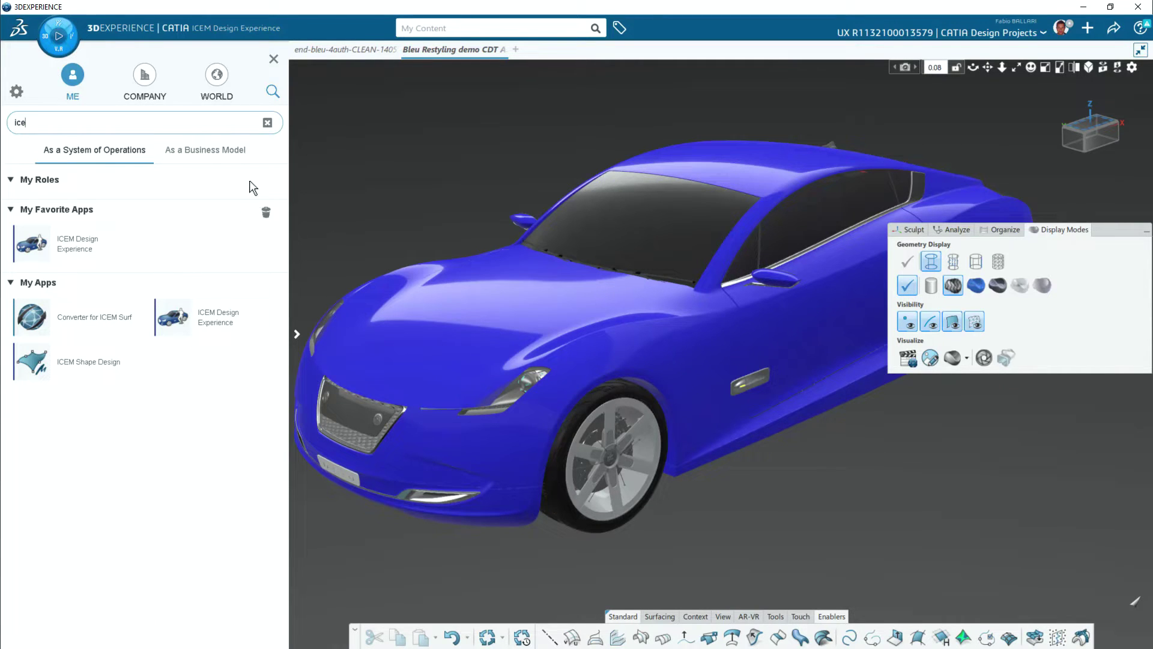
pyautogui.click(274, 59)
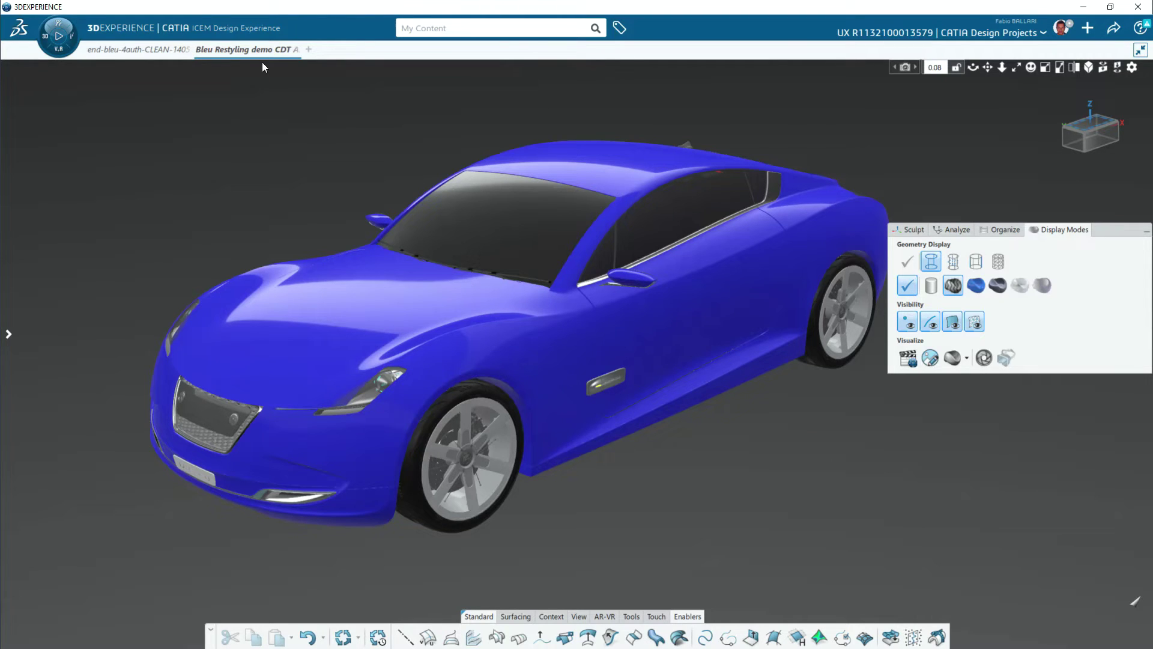
# View the end-bleu-4auth-CLEAN model, and return to the Bleu Restyling demo model.
pyautogui.click(150, 49)
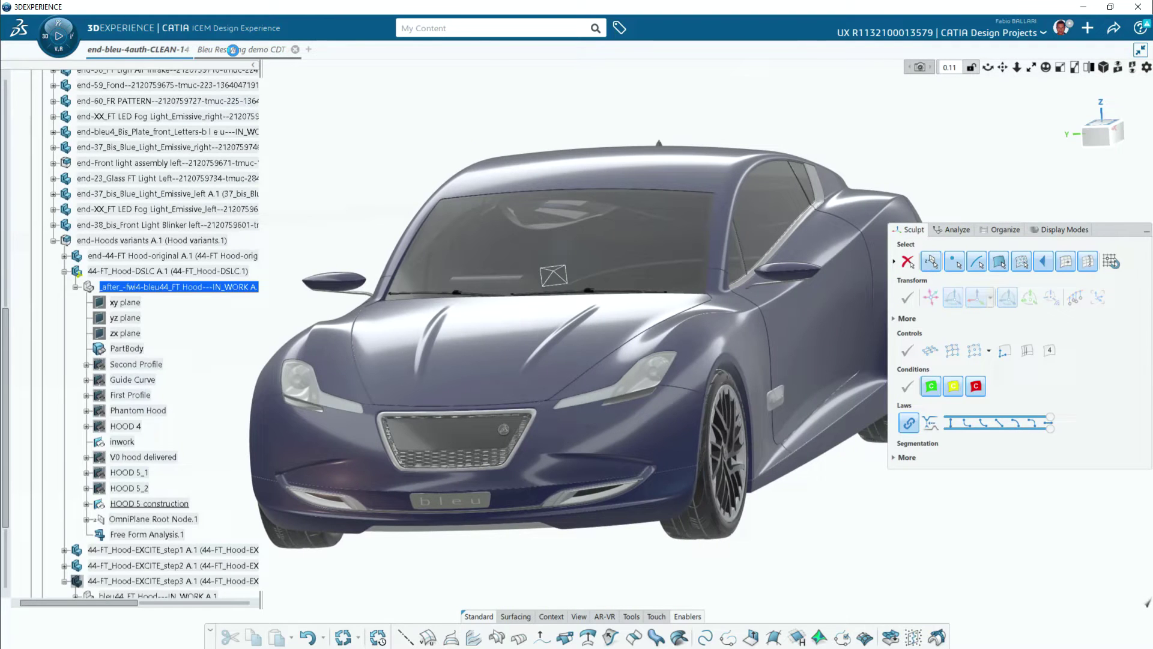
pyautogui.click(233, 49)
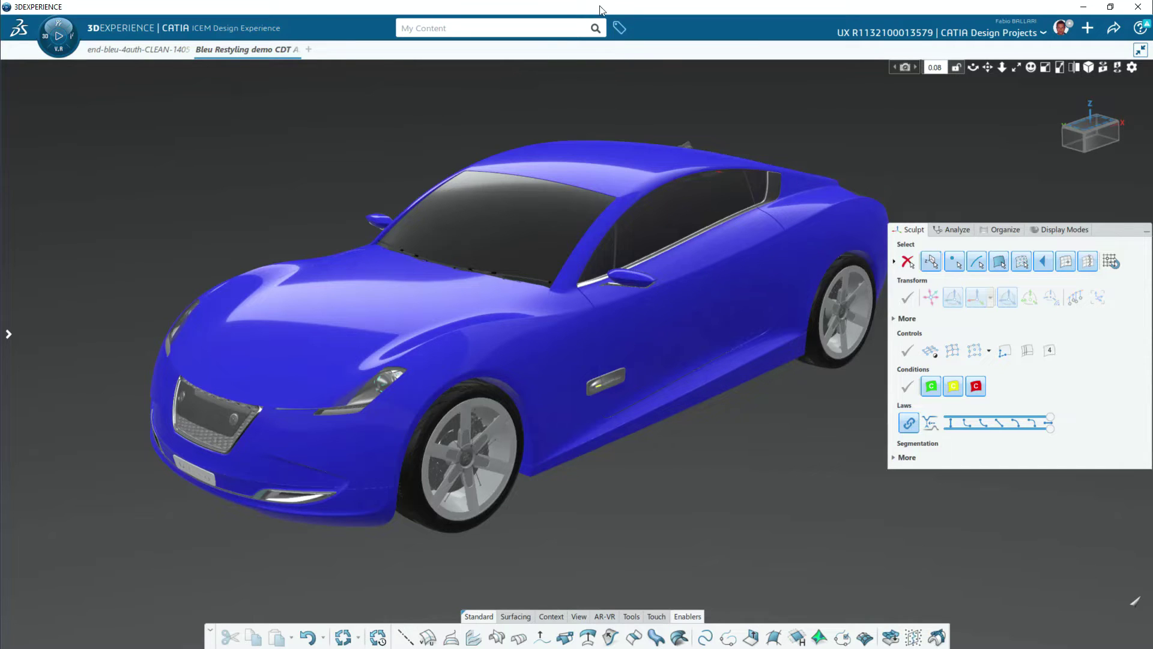
# Search the content for e-VTOL, hide the filter pane, and close the search results.
pyautogui.click(494, 27)
pyautogui.click(491, 46)
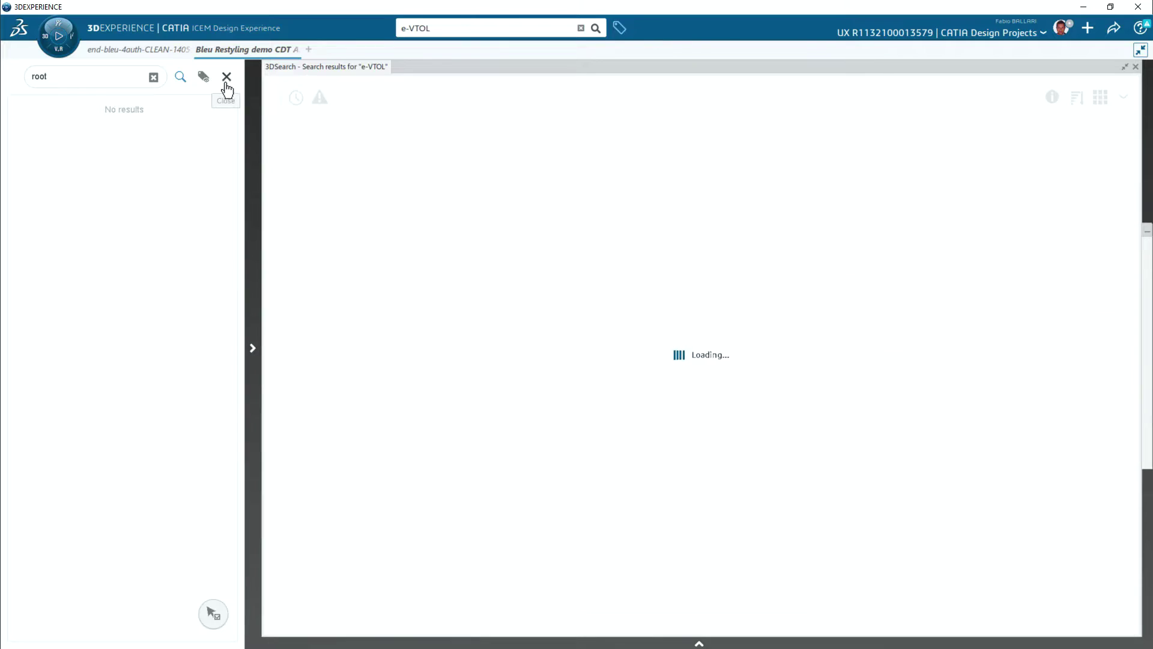
pyautogui.click(226, 78)
pyautogui.click(580, 28)
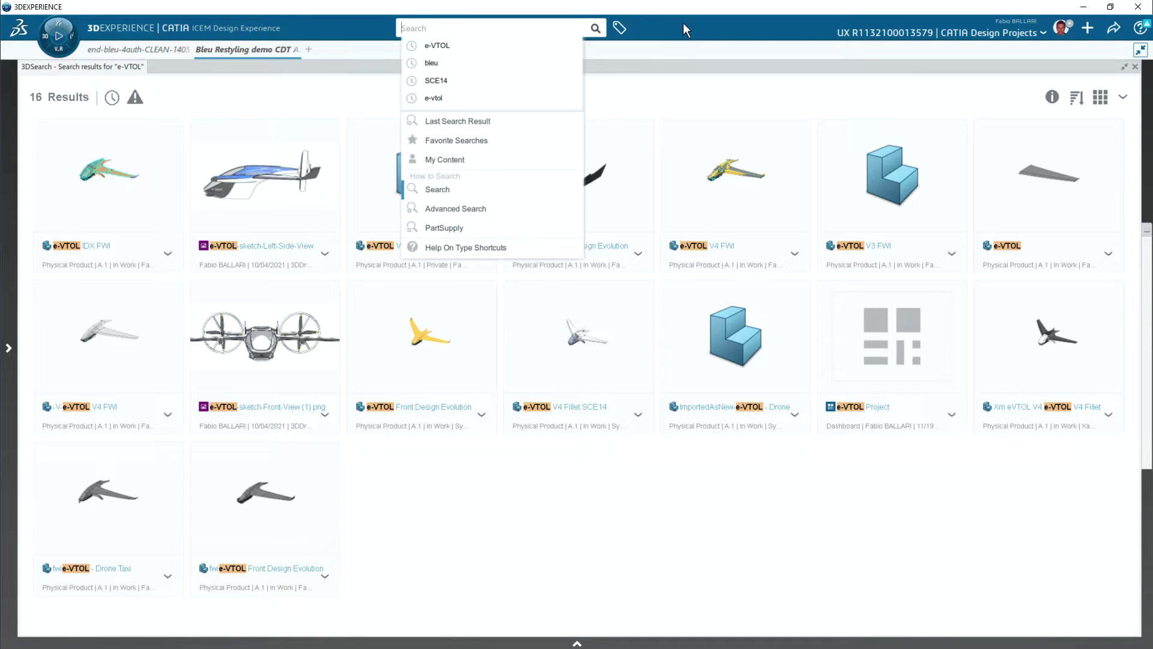
pyautogui.click(1135, 67)
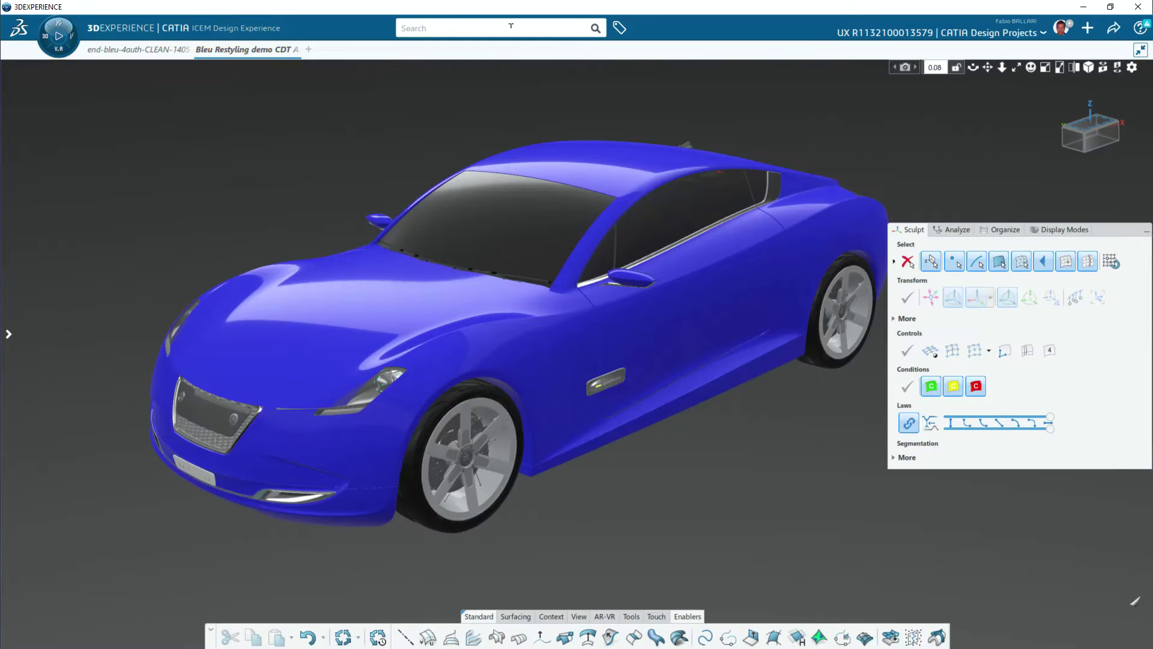
# Repeat the e-VTOL search, clear the "root" filter text, review the filter categories, and close the results.
pyautogui.click(510, 26)
pyautogui.click(493, 44)
pyautogui.click(620, 30)
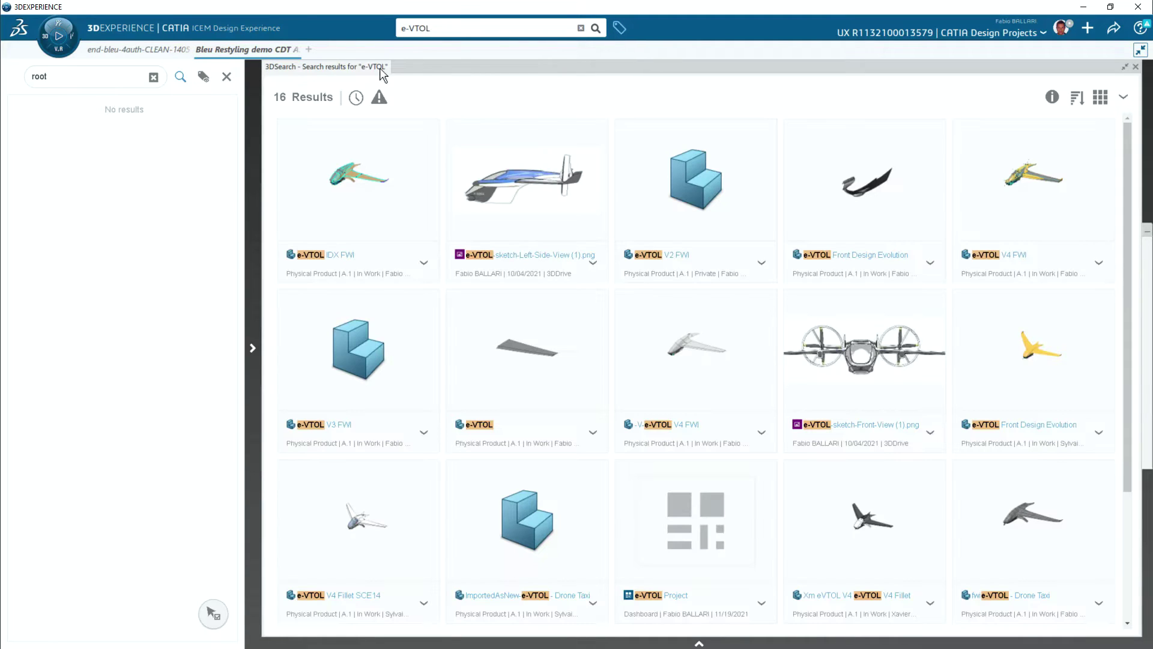
pyautogui.click(154, 77)
pyautogui.scroll(-3, 120, 216)
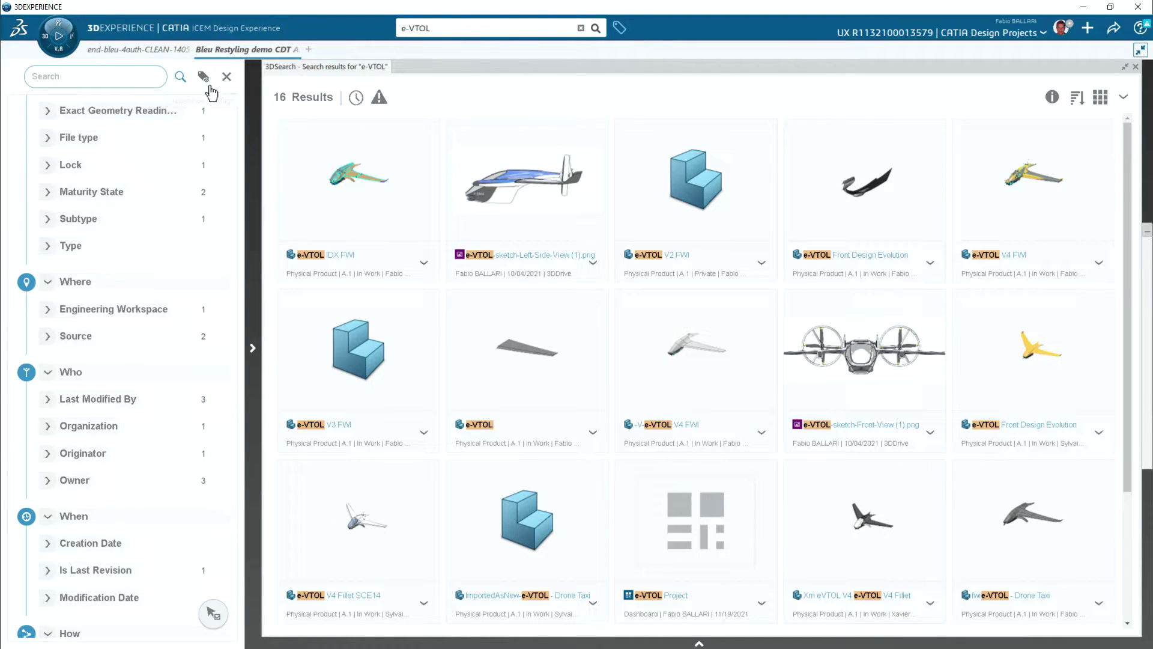
pyautogui.click(1135, 66)
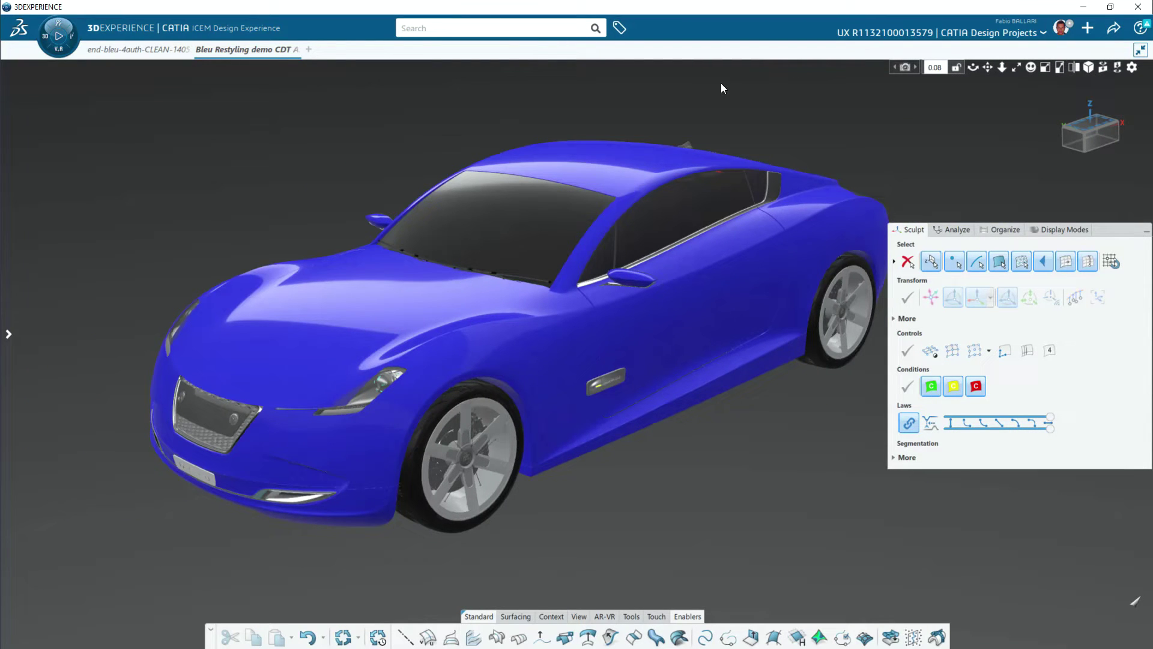
# Review the options for adding new content, and look through the Analyze and Display Modes tools before returning to Sculpt.
pyautogui.click(1087, 28)
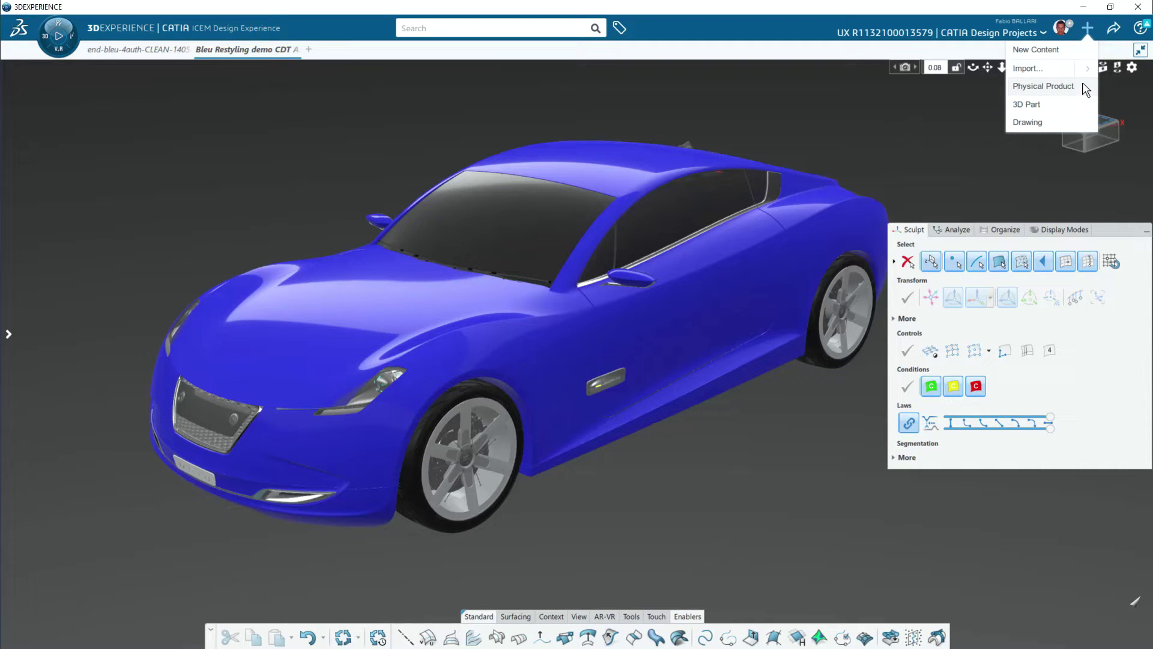
pyautogui.click(1086, 29)
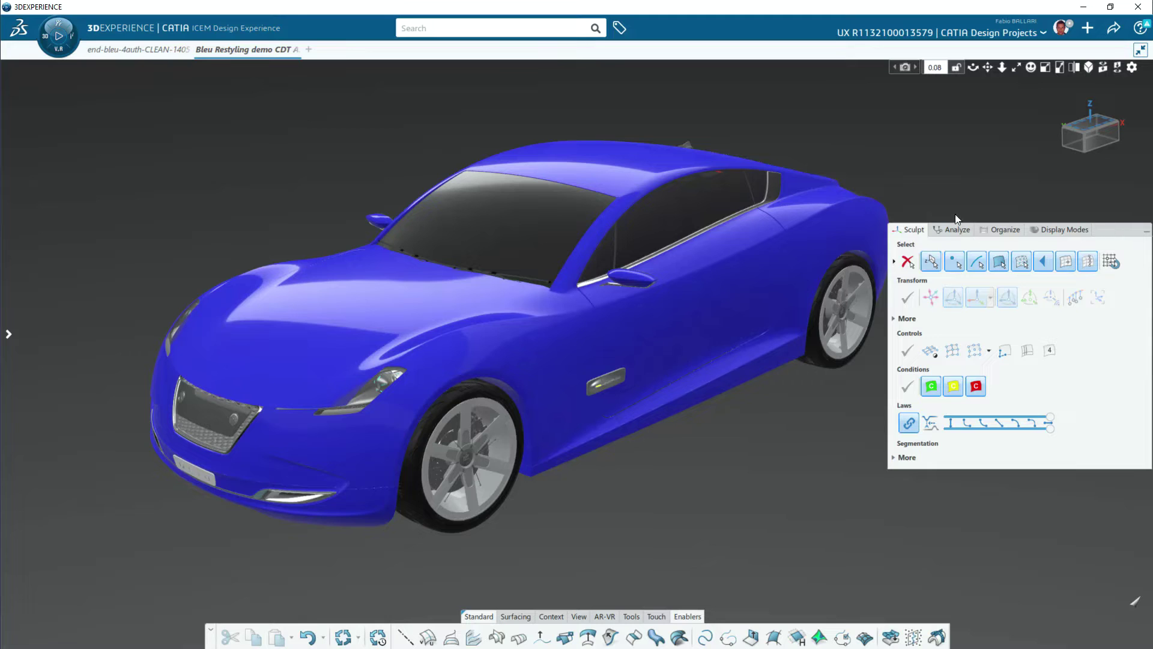
pyautogui.click(955, 229)
pyautogui.click(1037, 230)
pyautogui.click(914, 229)
# Show the Surfacing commands and collapse the action bar to free the modelling area.
pyautogui.click(521, 615)
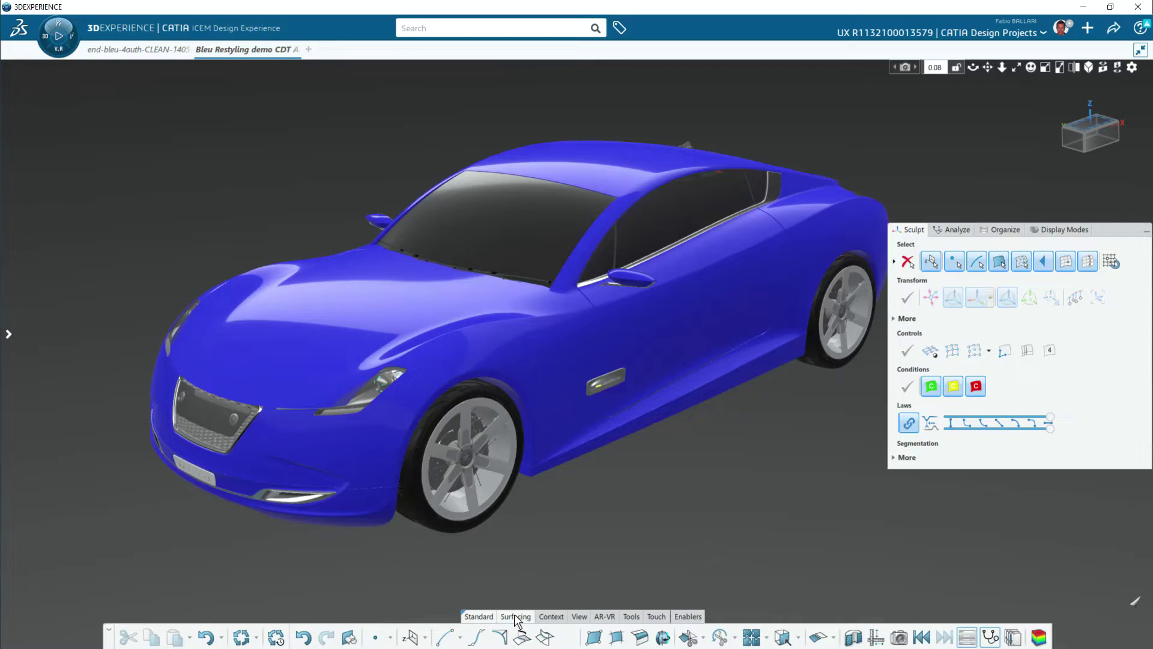
pyautogui.click(109, 627)
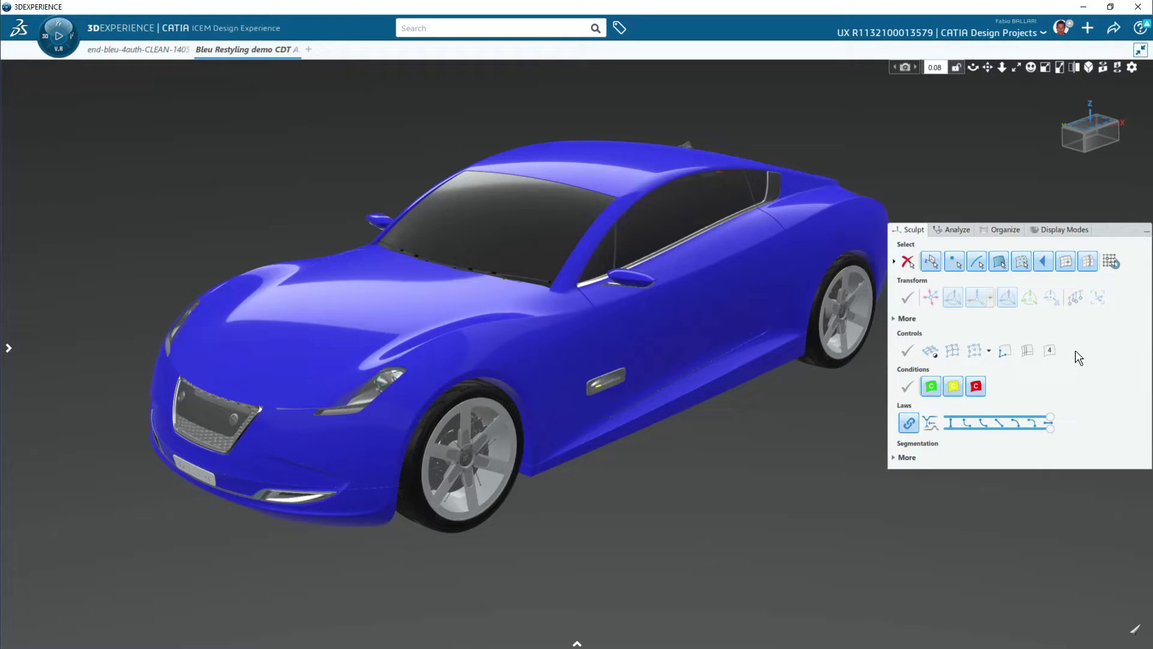
# Try the CATIA navigation mode in the ICEM Design Experience options, set it back to ICEM Surf, and close the options.
pyautogui.click(1132, 68)
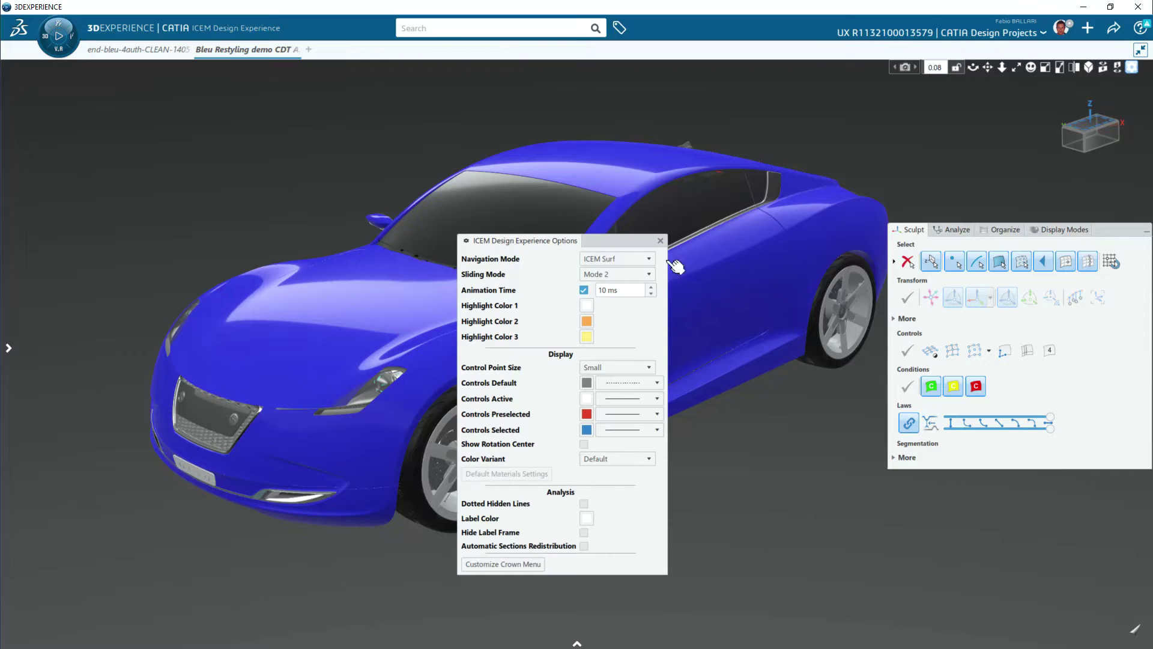
pyautogui.click(622, 258)
pyautogui.click(608, 272)
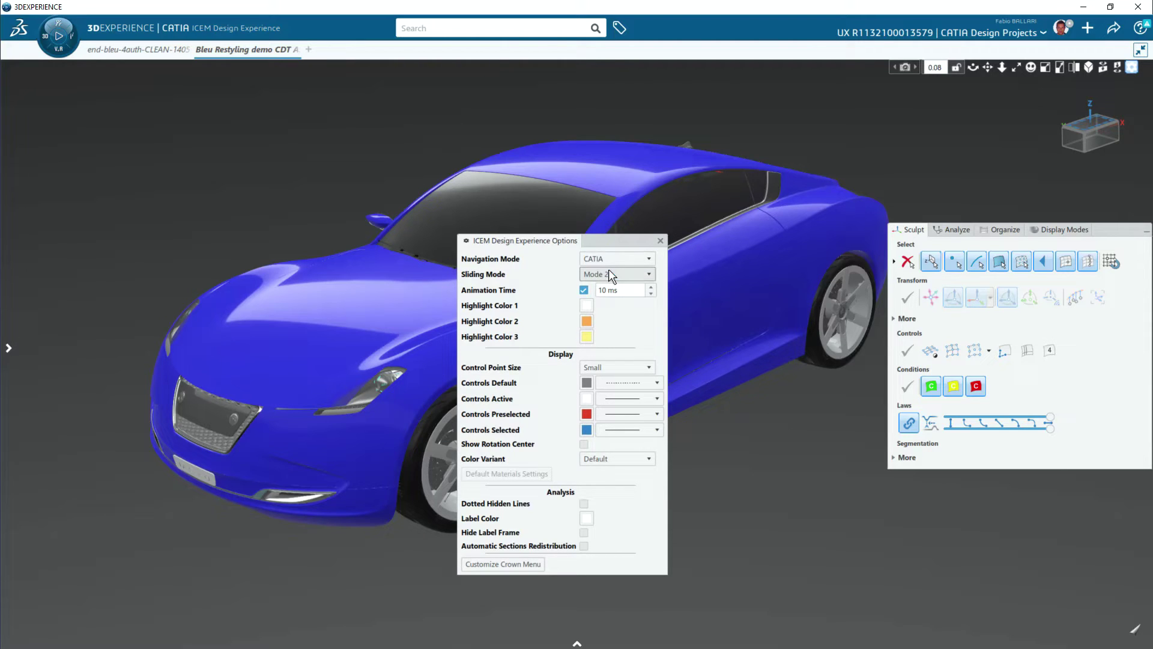
pyautogui.click(607, 258)
pyautogui.click(603, 283)
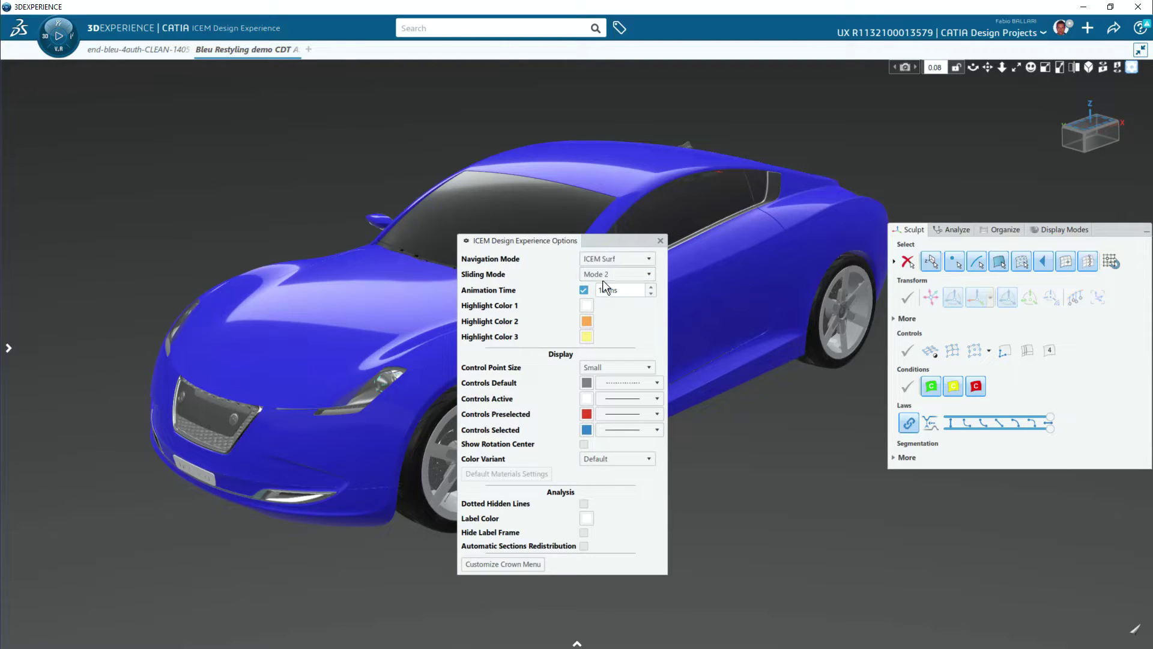
pyautogui.click(659, 240)
# Examine the car by rotating, zooming and panning the view, and orbit around the side mirror.
pyautogui.moveTo(520, 368); pyautogui.dragTo(563, 339, button='middle')
pyautogui.scroll(2, 562, 339)
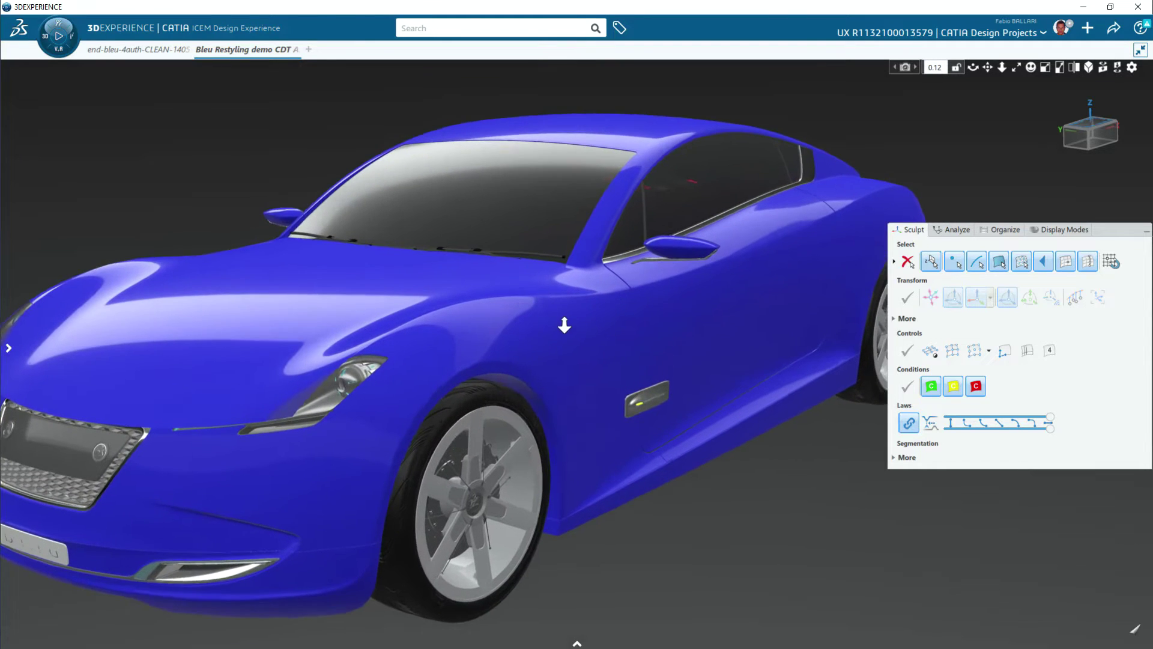
pyautogui.scroll(-2, 564, 336)
pyautogui.click(972, 71)
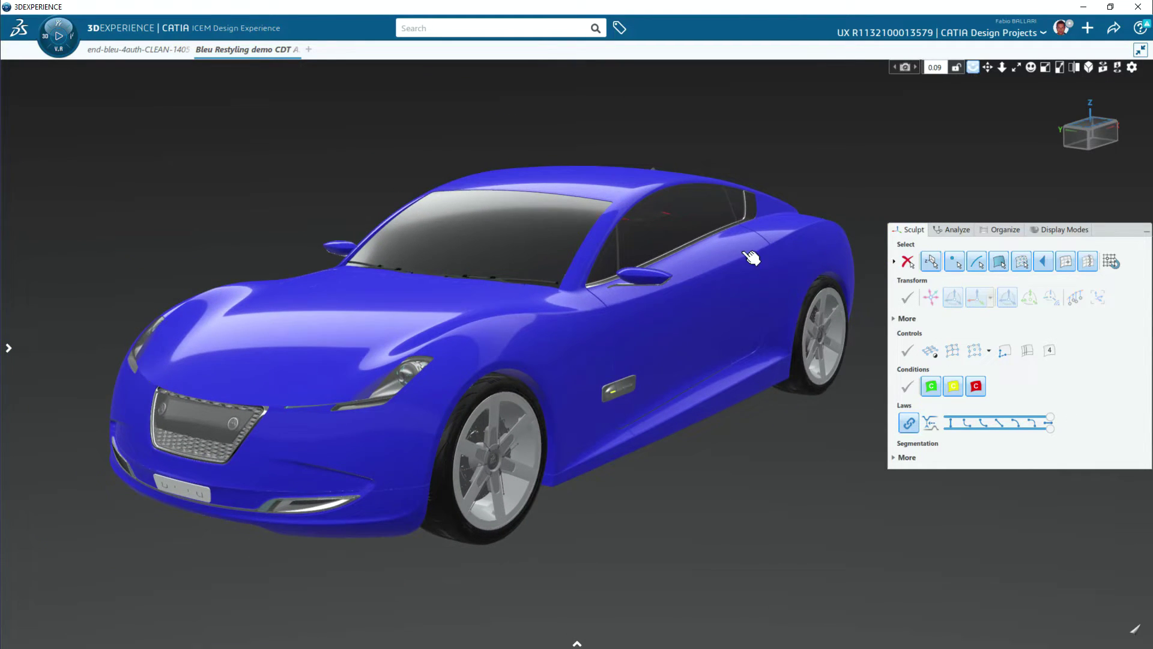
pyautogui.moveTo(744, 253); pyautogui.dragTo(740, 316)
pyautogui.click(986, 68)
pyautogui.click(1003, 67)
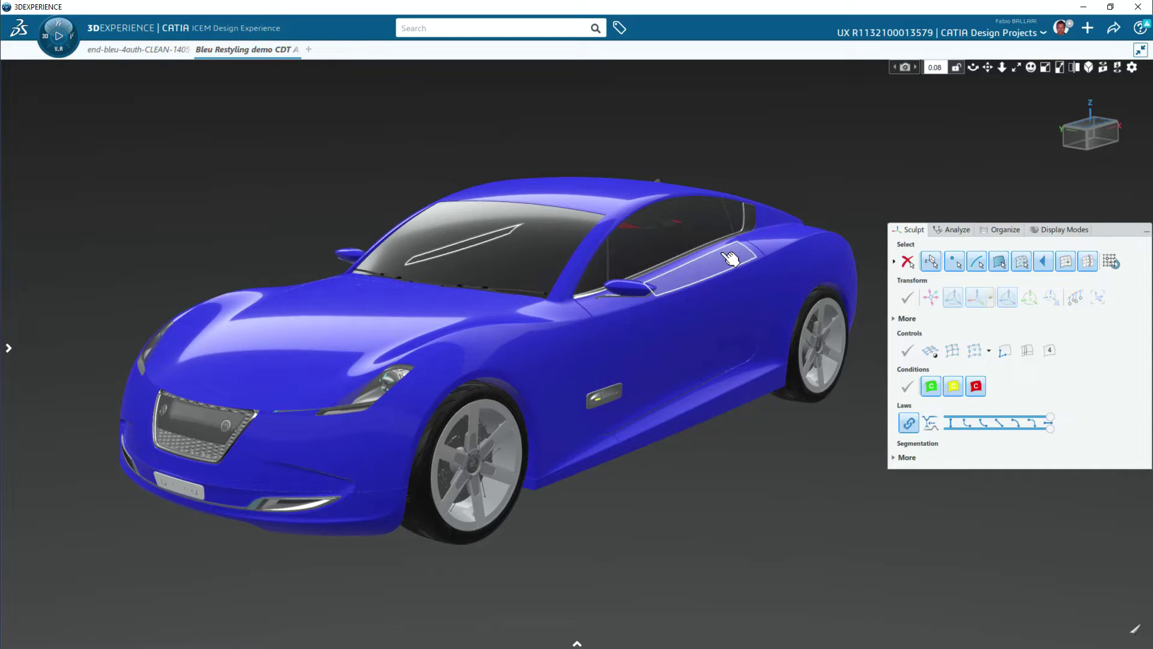
pyautogui.click(645, 293)
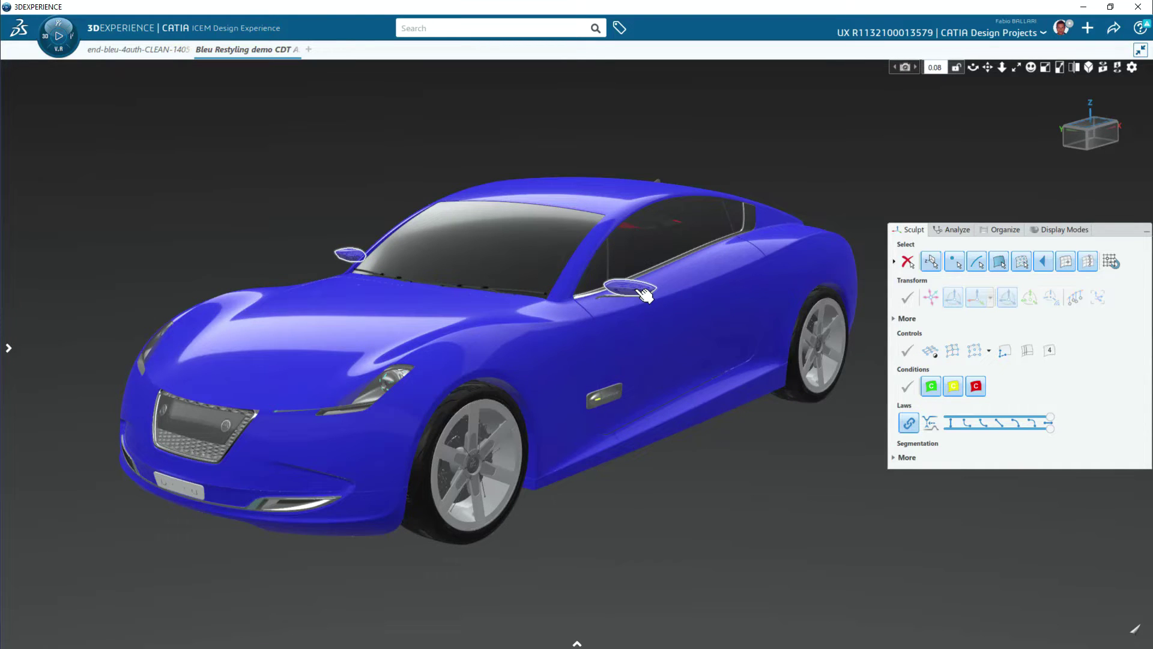
pyautogui.moveTo(637, 290)
pyautogui.mouseDown(button='middle')
pyautogui.moveTo(619, 288)
pyautogui.moveTo(629, 296)
pyautogui.mouseUp(button='middle')
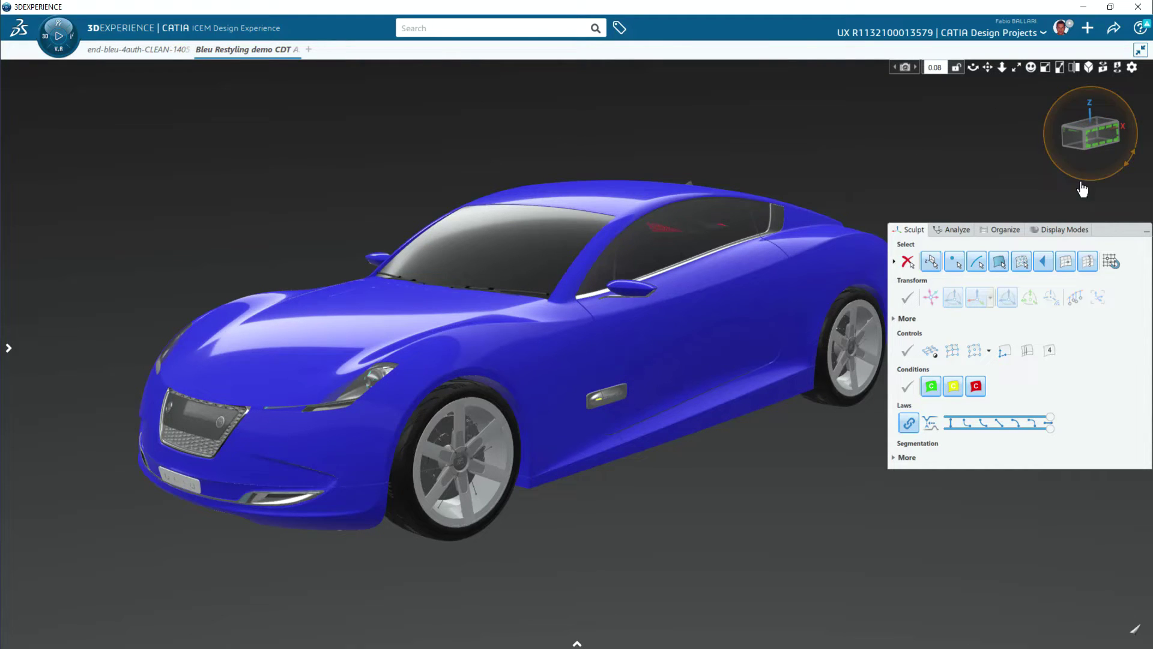
# Show the car in a straight side view, recentre it, and try the projection and other view display options.
pyautogui.click(1094, 139)
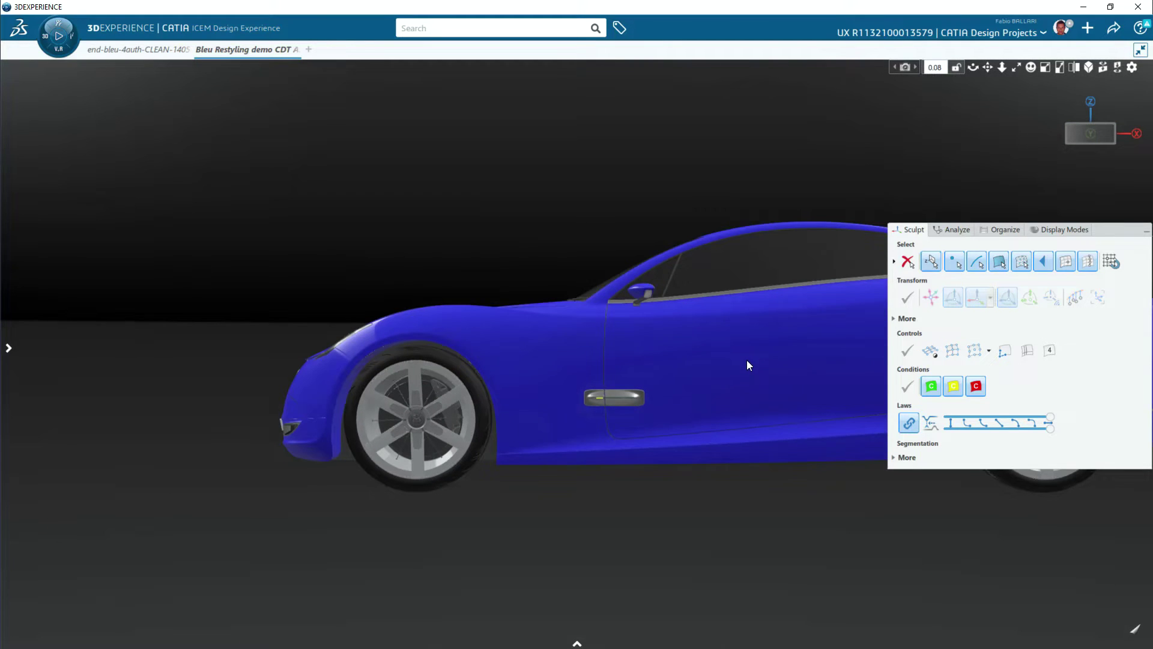
pyautogui.moveTo(748, 362); pyautogui.dragTo(579, 378, button='middle')
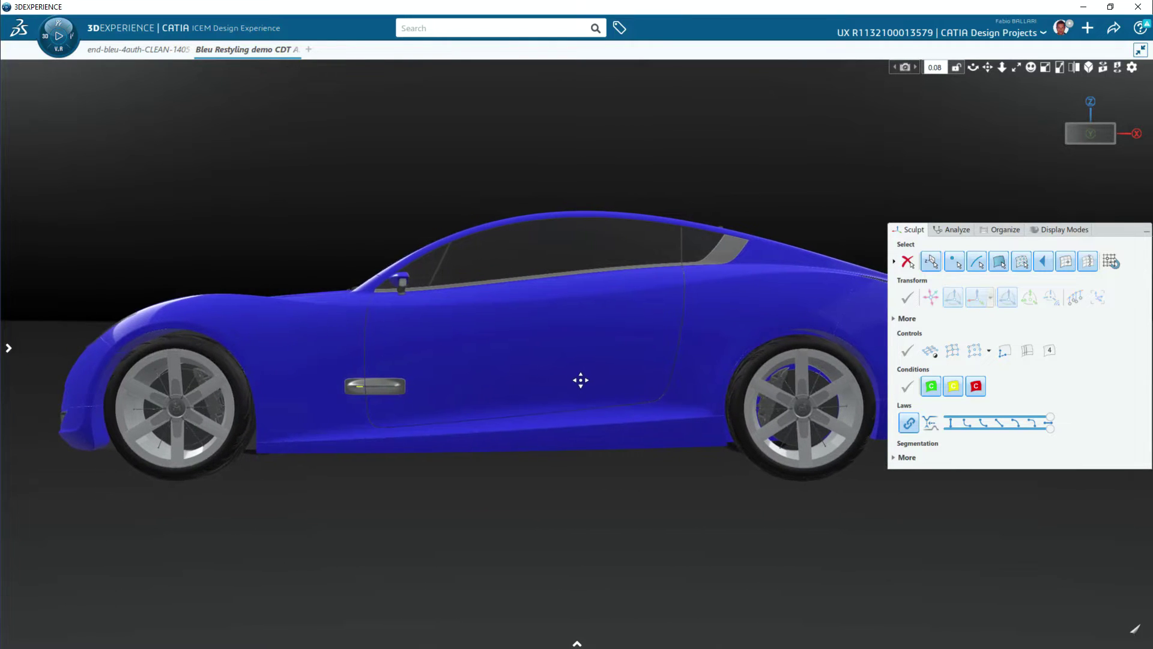
pyautogui.click(1056, 68)
pyautogui.moveTo(535, 325)
pyautogui.mouseDown()
pyautogui.moveTo(543, 300)
pyautogui.moveTo(546, 374)
pyautogui.moveTo(553, 337)
pyautogui.mouseUp()
pyautogui.click(1027, 68)
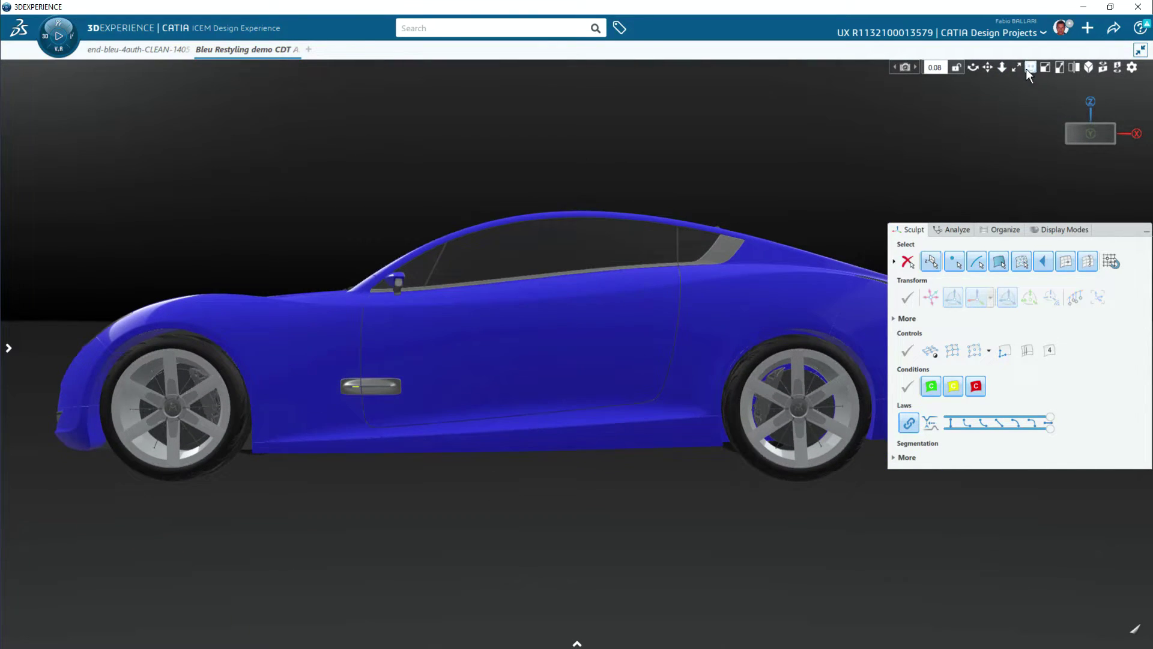
pyautogui.click(1089, 68)
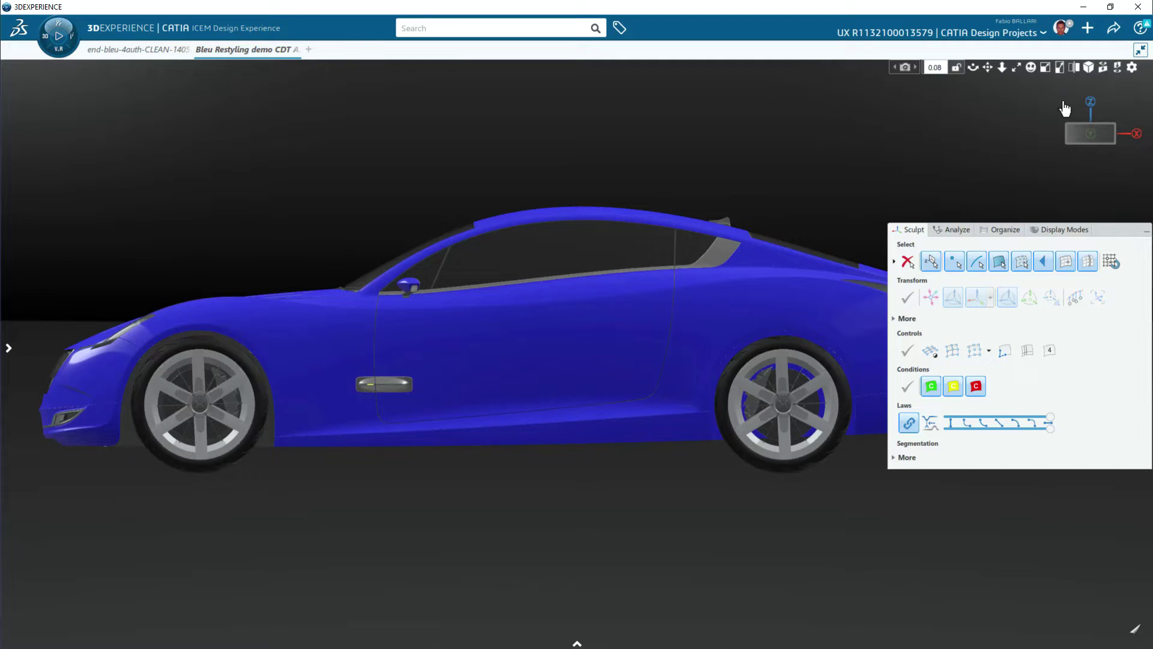
# Examine the car from several orientations with the view cube, including the opposite front corner and side, finishing in a three-quarter view.
pyautogui.moveTo(581, 290); pyautogui.dragTo(623, 307, button='middle')
pyautogui.scroll(-5, 625, 309)
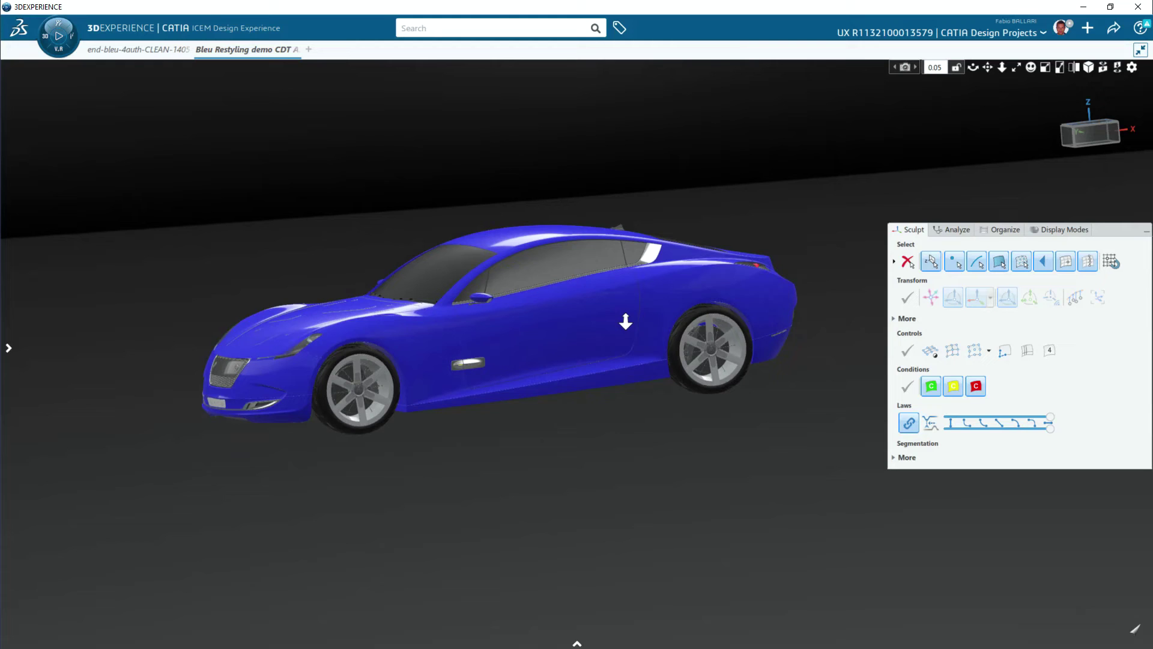
pyautogui.moveTo(1084, 106)
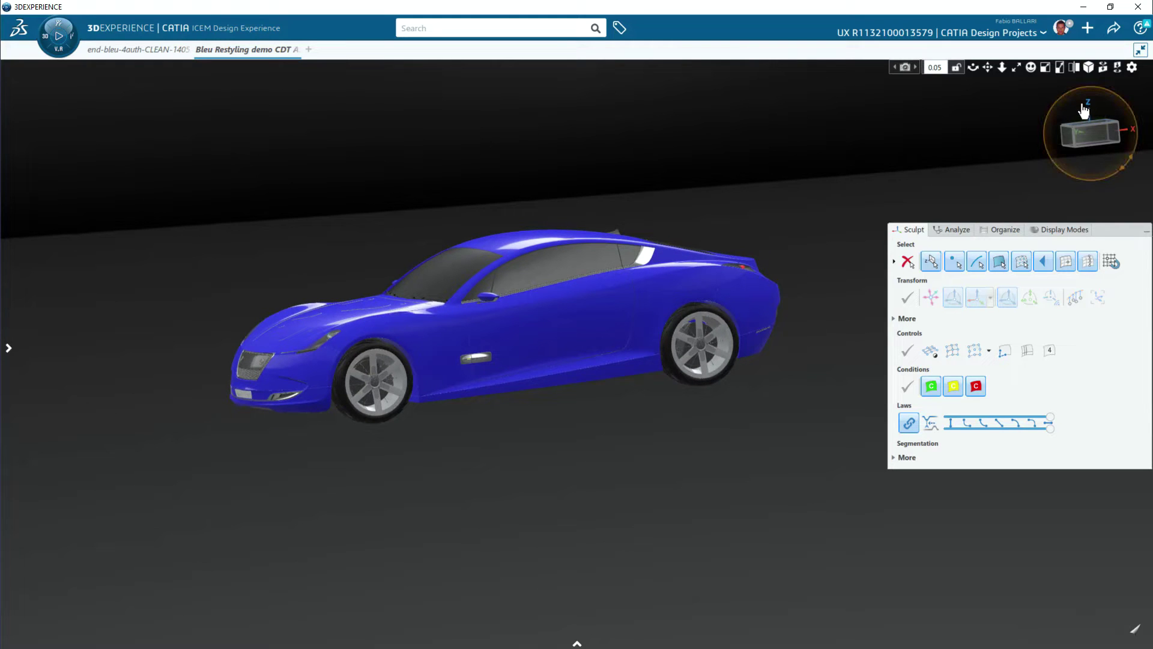
pyautogui.moveTo(1047, 121); pyautogui.dragTo(1048, 118)
pyautogui.moveTo(733, 391)
pyautogui.keyDown('ctrl'); pyautogui.mouseDown(button='middle')
pyautogui.moveTo(726, 406)
pyautogui.moveTo(733, 398)
pyautogui.mouseUp(button='middle'); pyautogui.keyUp('ctrl')
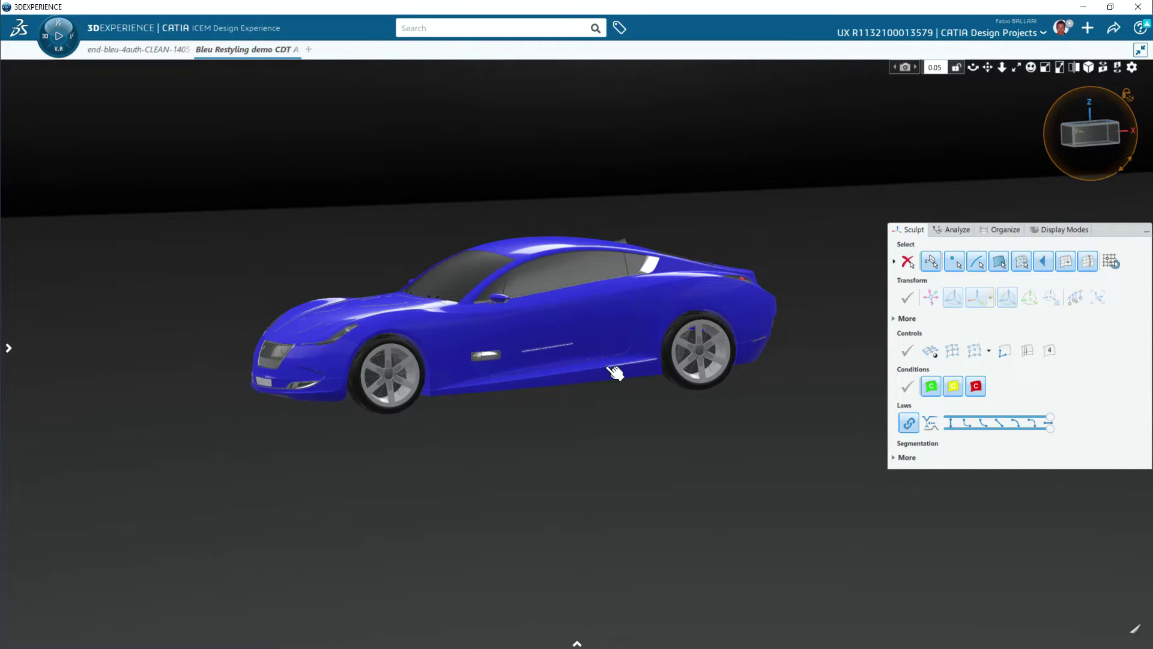
pyautogui.moveTo(593, 402)
pyautogui.mouseDown(button='middle')
pyautogui.moveTo(605, 382)
pyautogui.moveTo(597, 396)
pyautogui.moveTo(587, 342)
pyautogui.moveTo(579, 386)
pyautogui.mouseUp(button='middle')
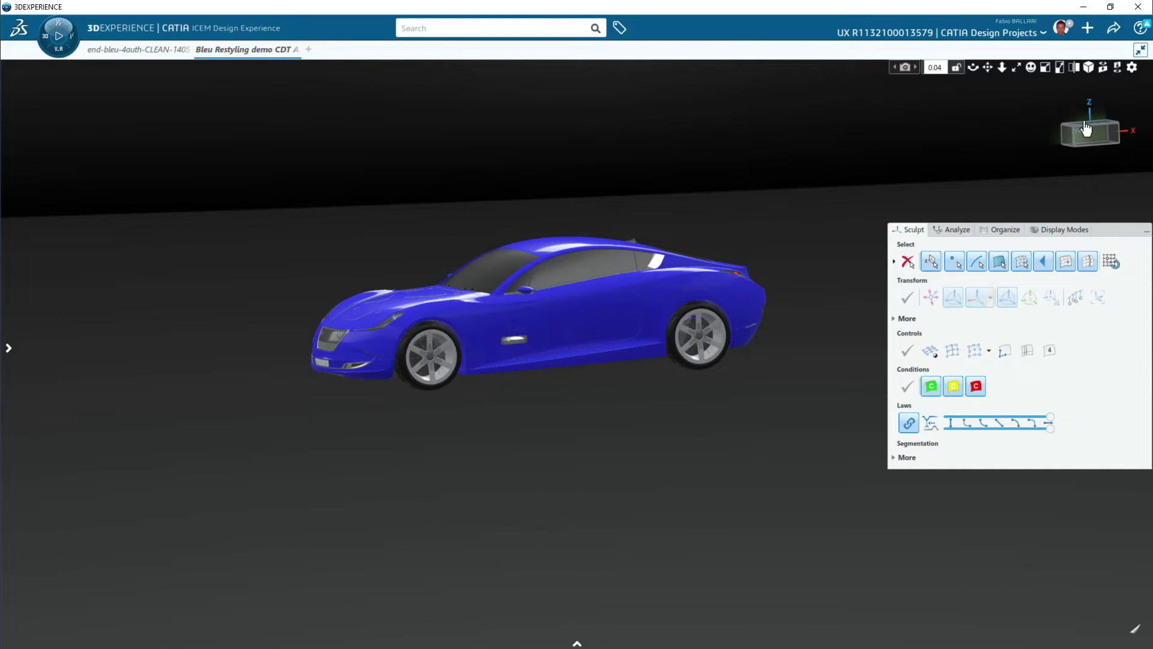
pyautogui.click(1109, 123)
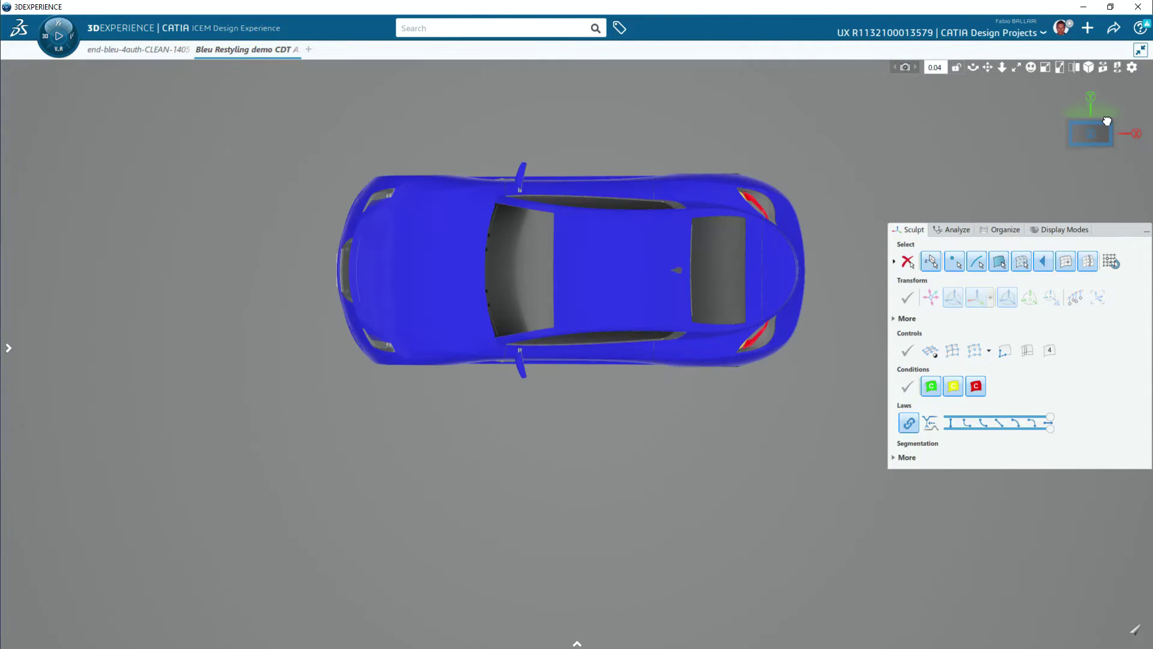
pyautogui.click(1090, 148)
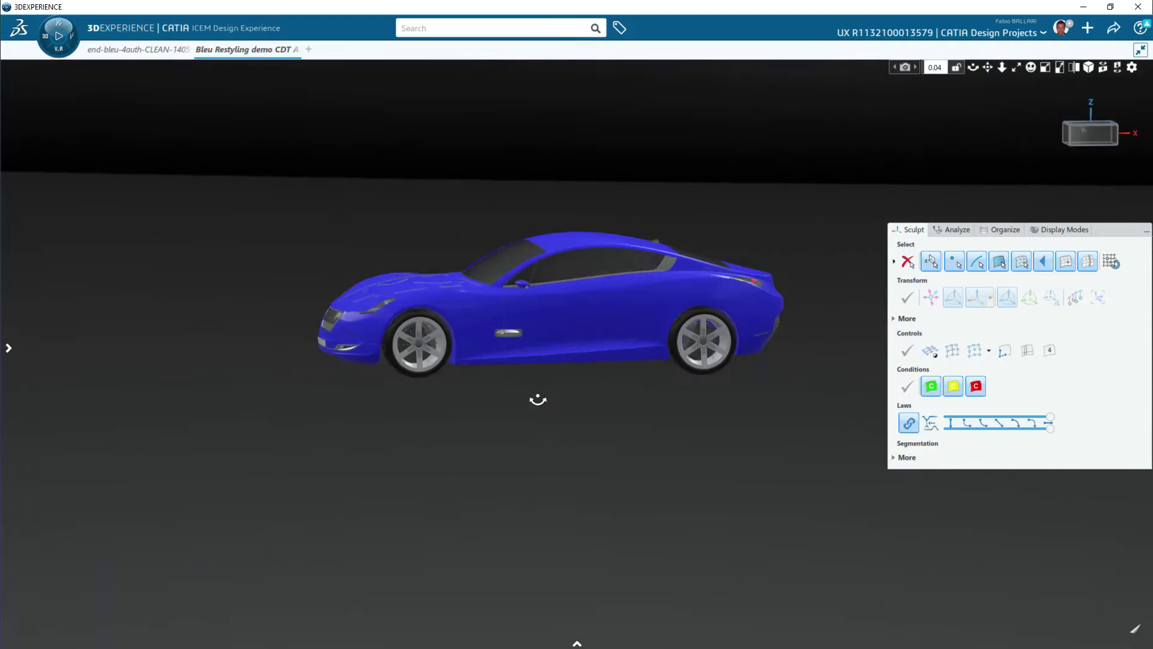
pyautogui.moveTo(538, 399); pyautogui.dragTo(603, 378, button='middle')
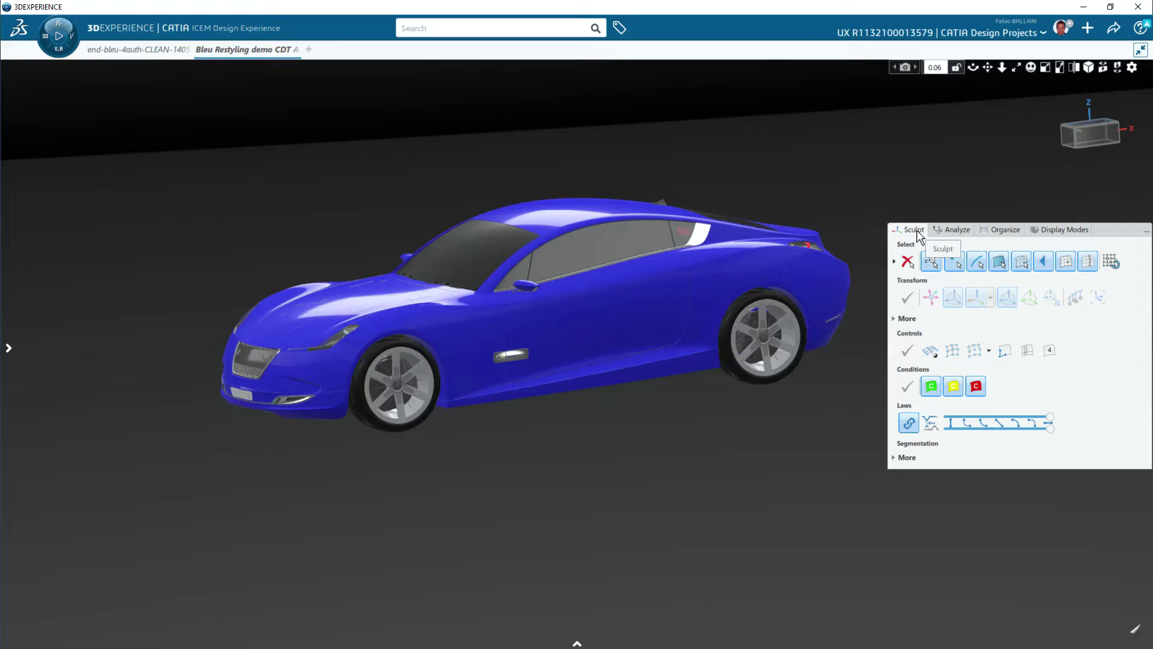
# Look through the Analyze, Organize and Display Modes tool sets.
pyautogui.click(944, 230)
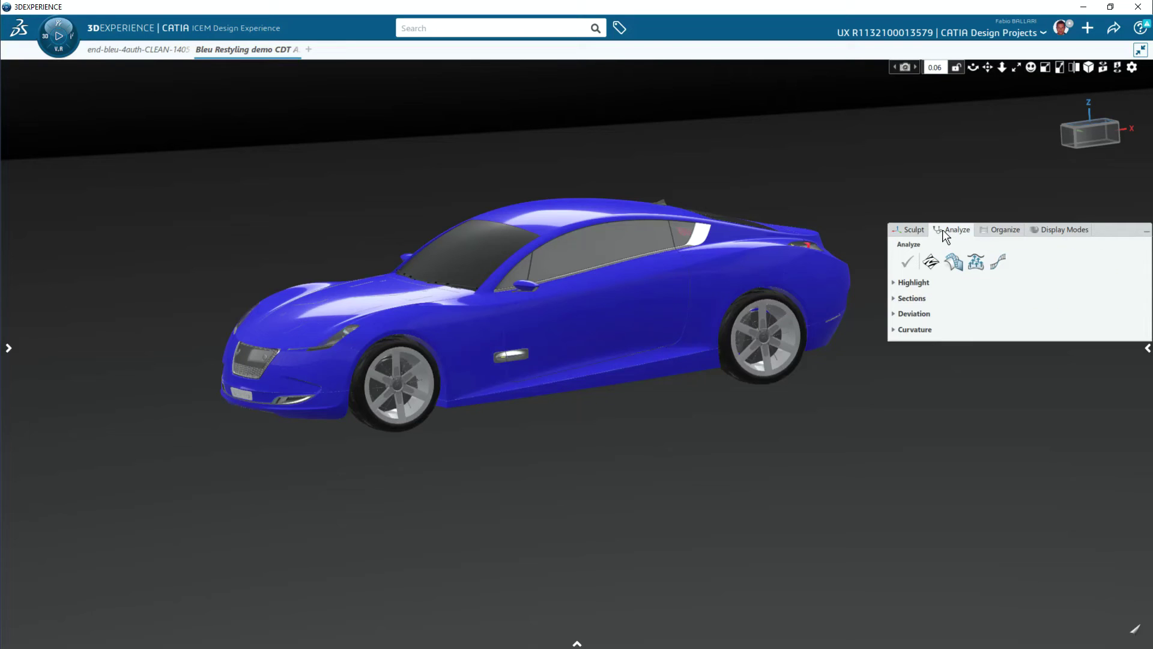
pyautogui.click(996, 230)
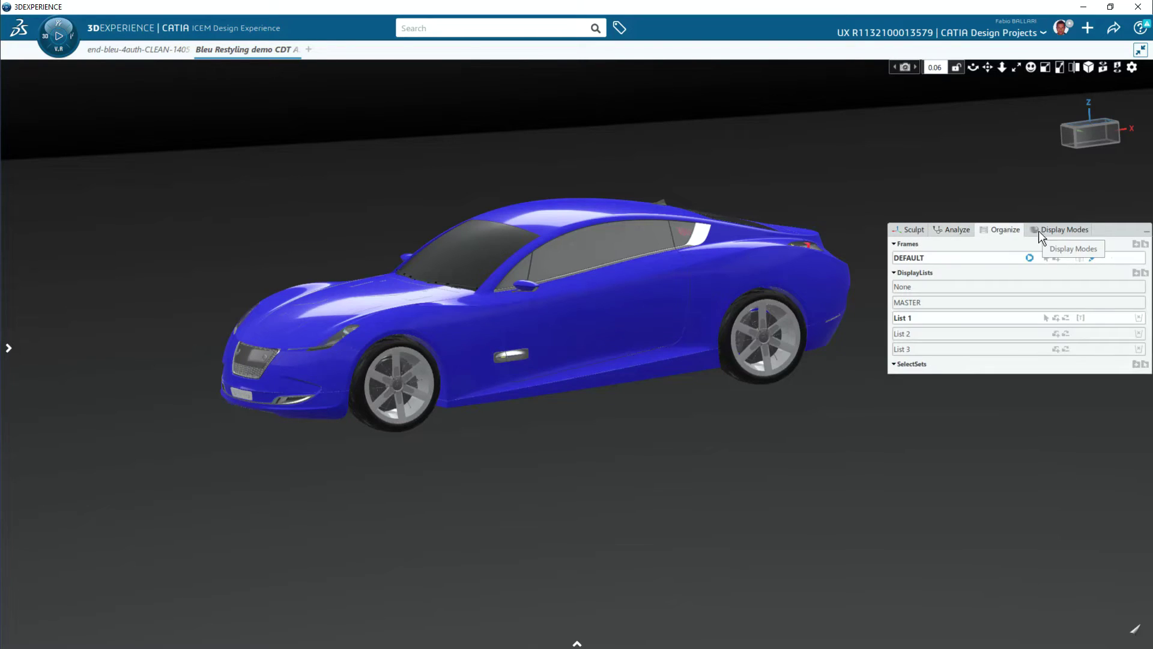
pyautogui.click(1050, 229)
pyautogui.click(1007, 231)
pyautogui.click(1039, 228)
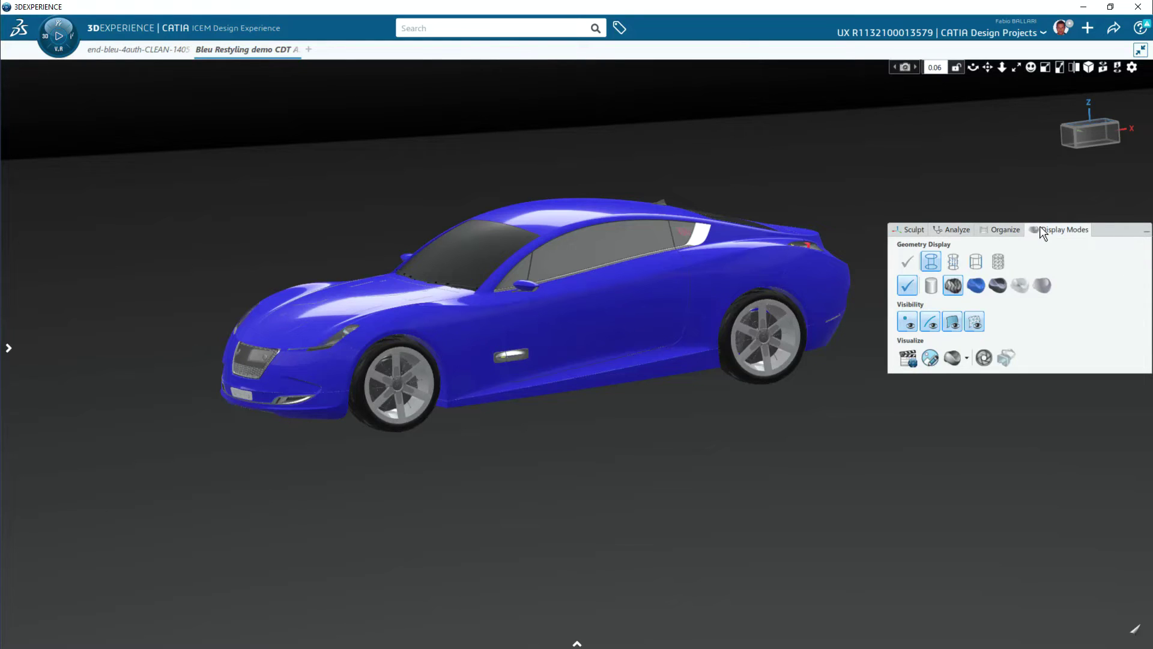
# Look through the Analyze and Sculpt tool sets and return to Organize with its frames and display lists.
pyautogui.click(999, 231)
pyautogui.click(947, 230)
pyautogui.click(908, 229)
pyautogui.click(995, 230)
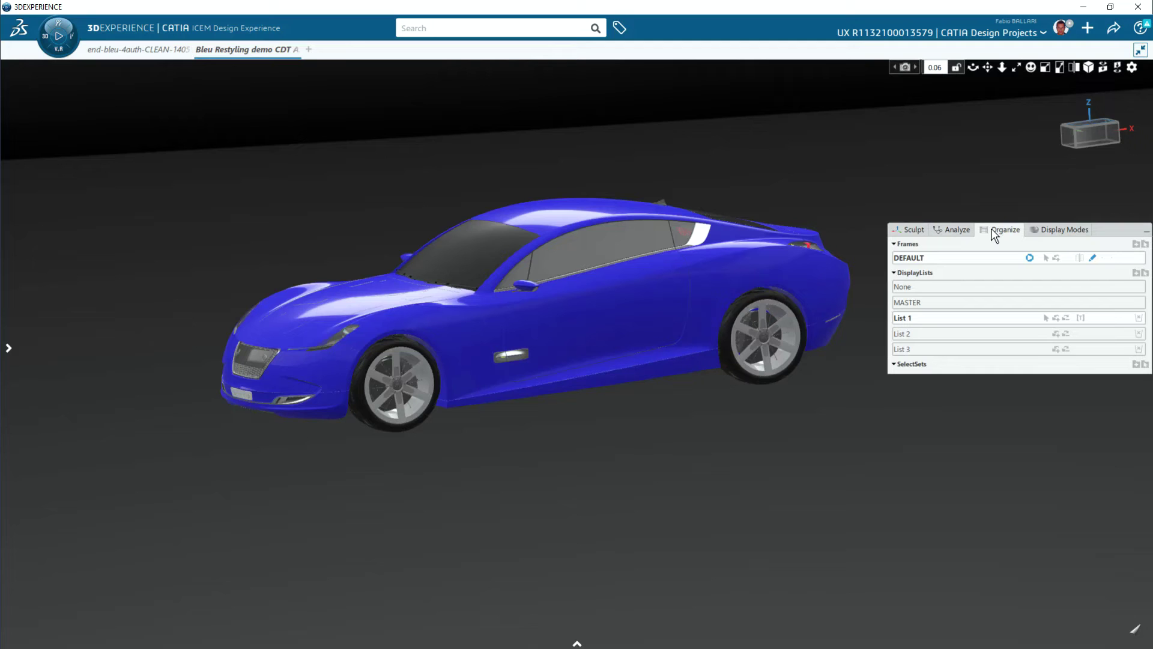
# Activate the List 3 display list to show the hood's inner structure, and look through the hood's branch of the product tree.
pyautogui.moveTo(449, 395); pyautogui.dragTo(683, 382, button='middle')
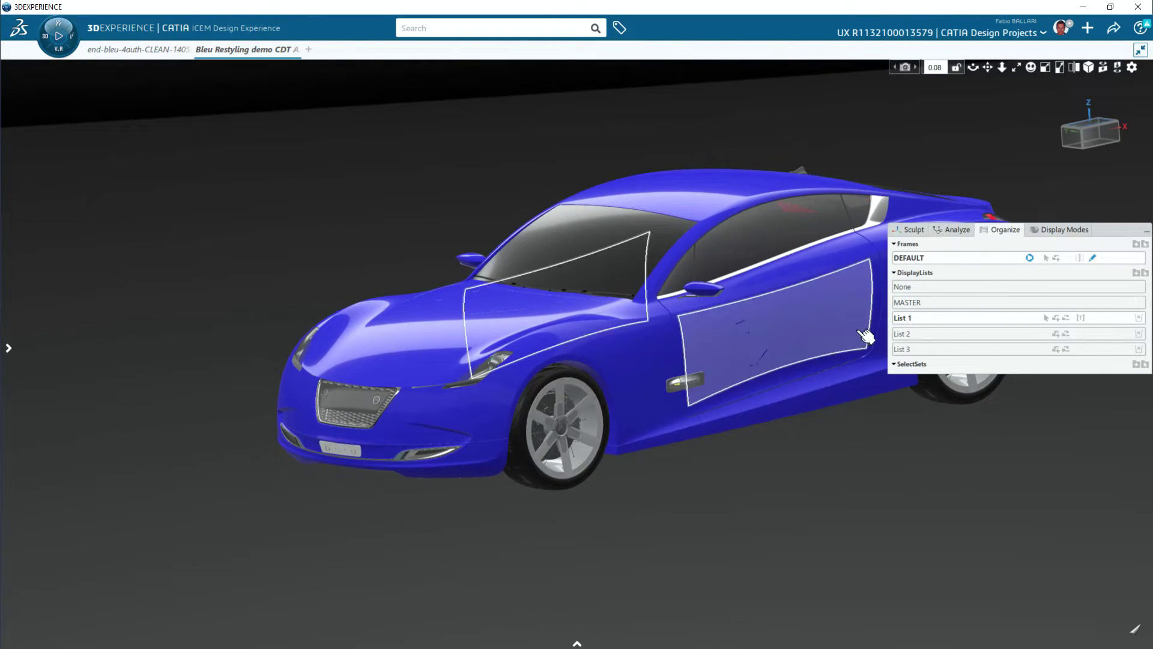
pyautogui.click(911, 349)
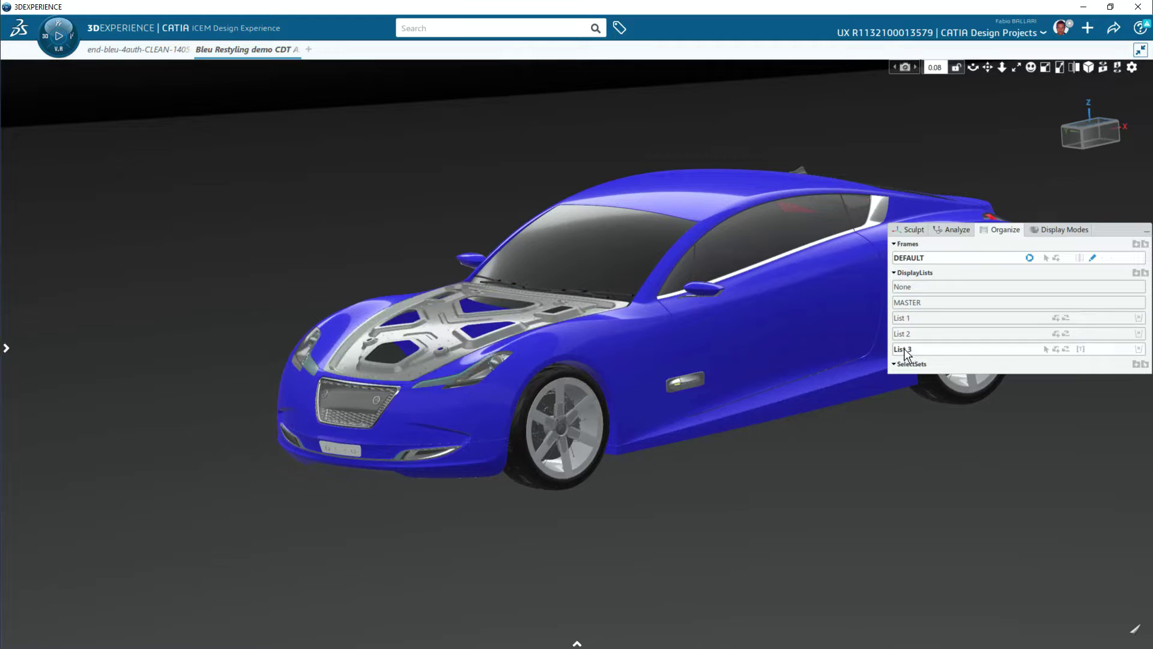
pyautogui.click(6, 347)
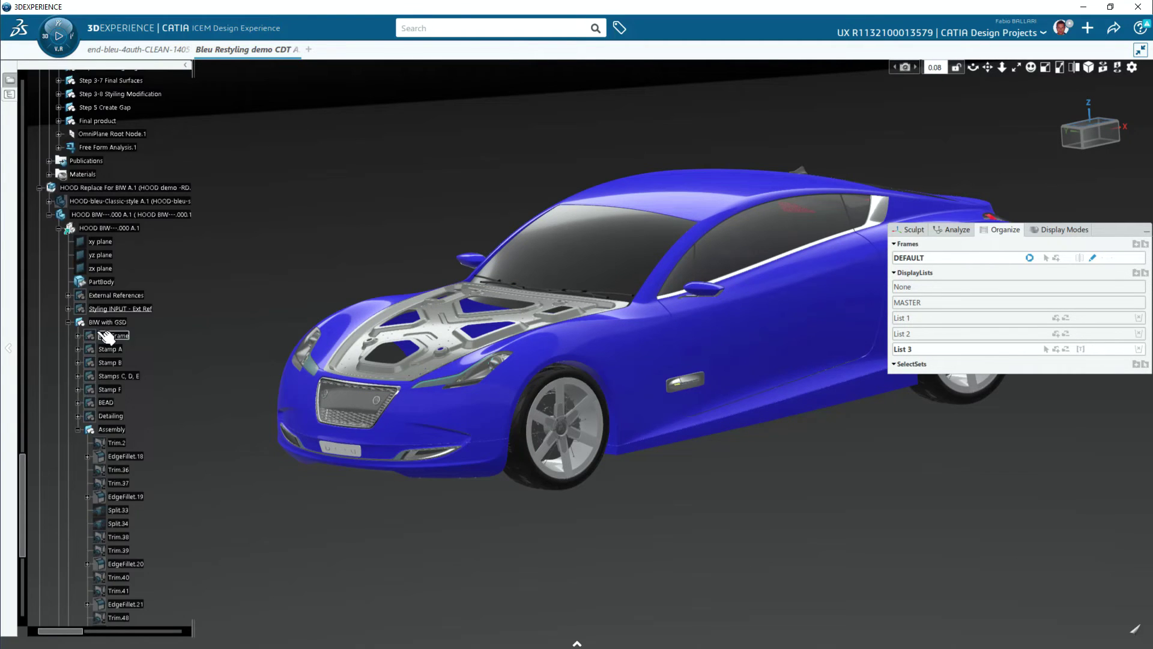
pyautogui.scroll(-8, 100, 333)
pyautogui.scroll(6, 100, 333)
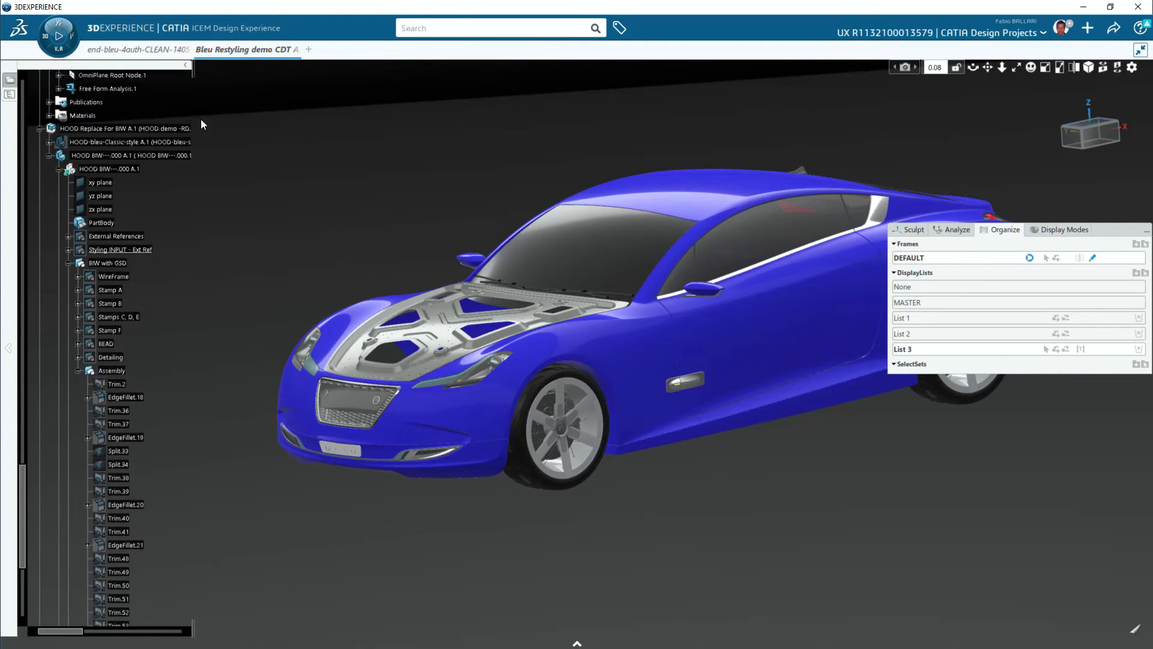
pyautogui.click(185, 65)
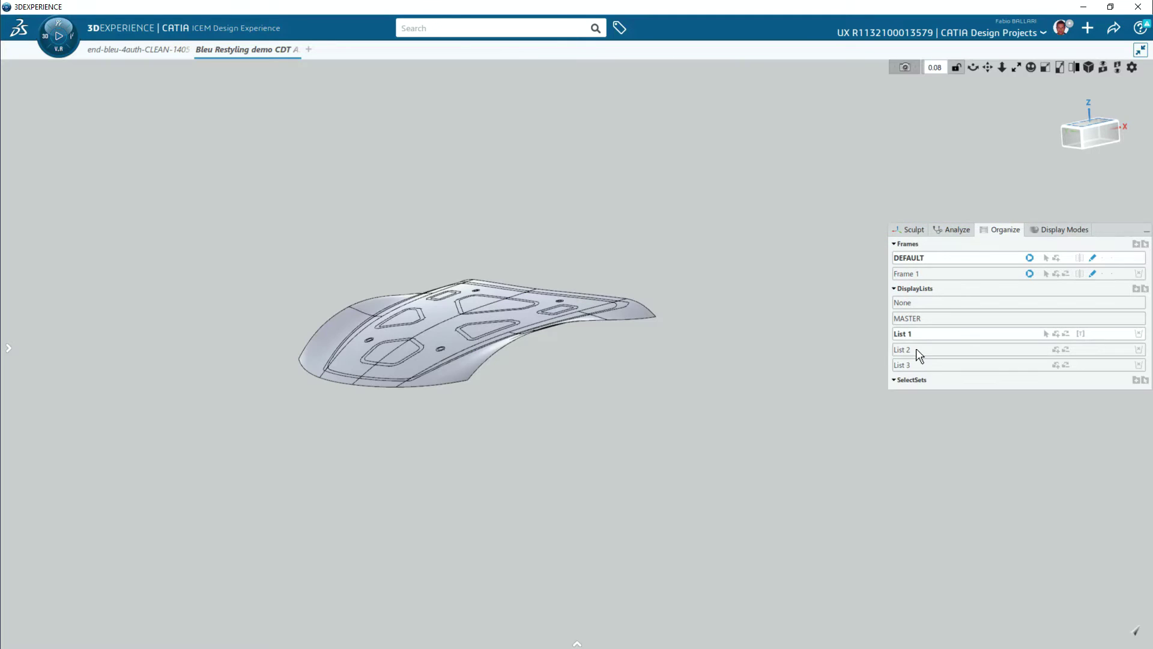
# Switch the isolated hood display from List 3 back to List 2, and remove the inner structure from List 2.
pyautogui.click(916, 348)
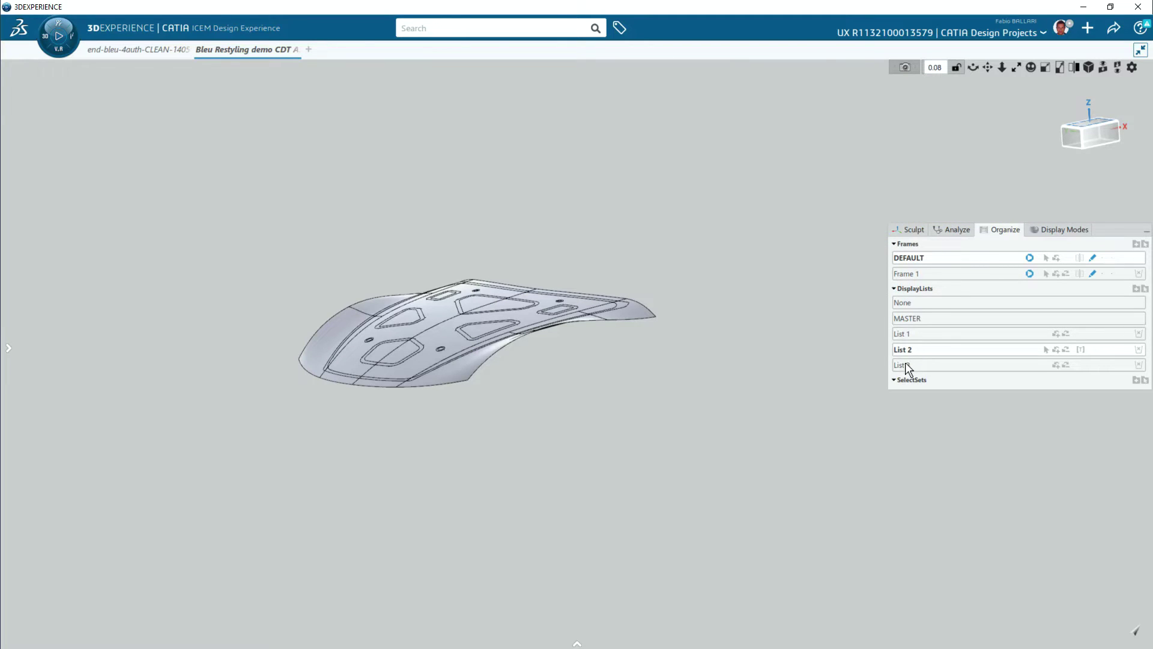
pyautogui.click(904, 364)
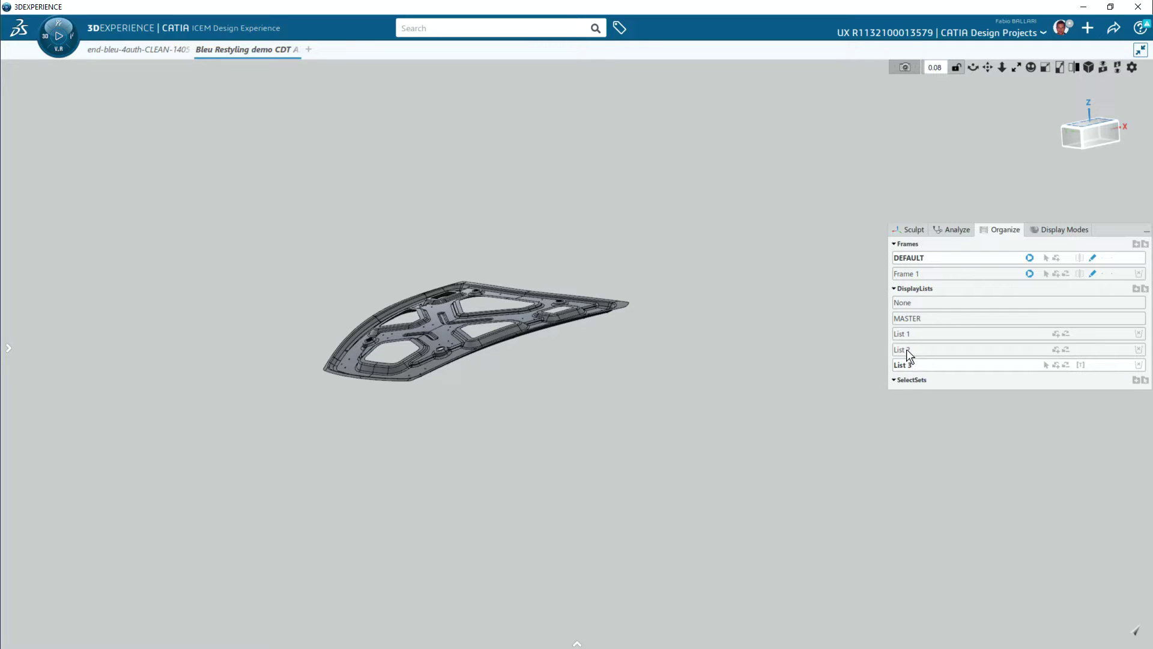
pyautogui.click(906, 349)
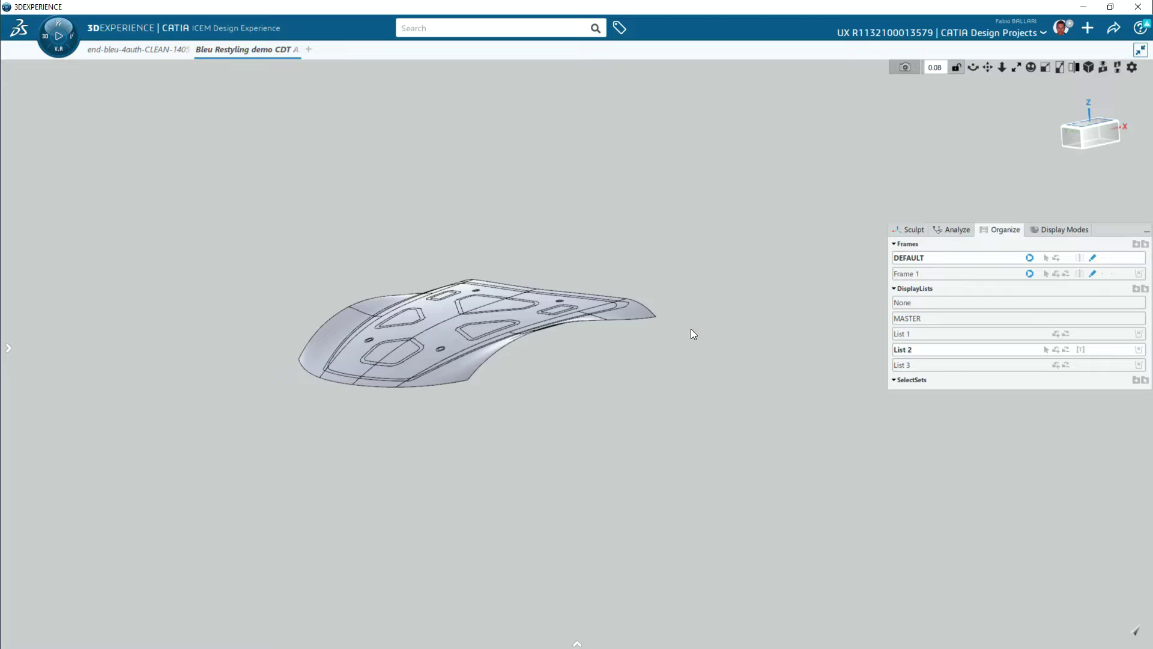
pyautogui.click(493, 329)
pyautogui.click(1064, 349)
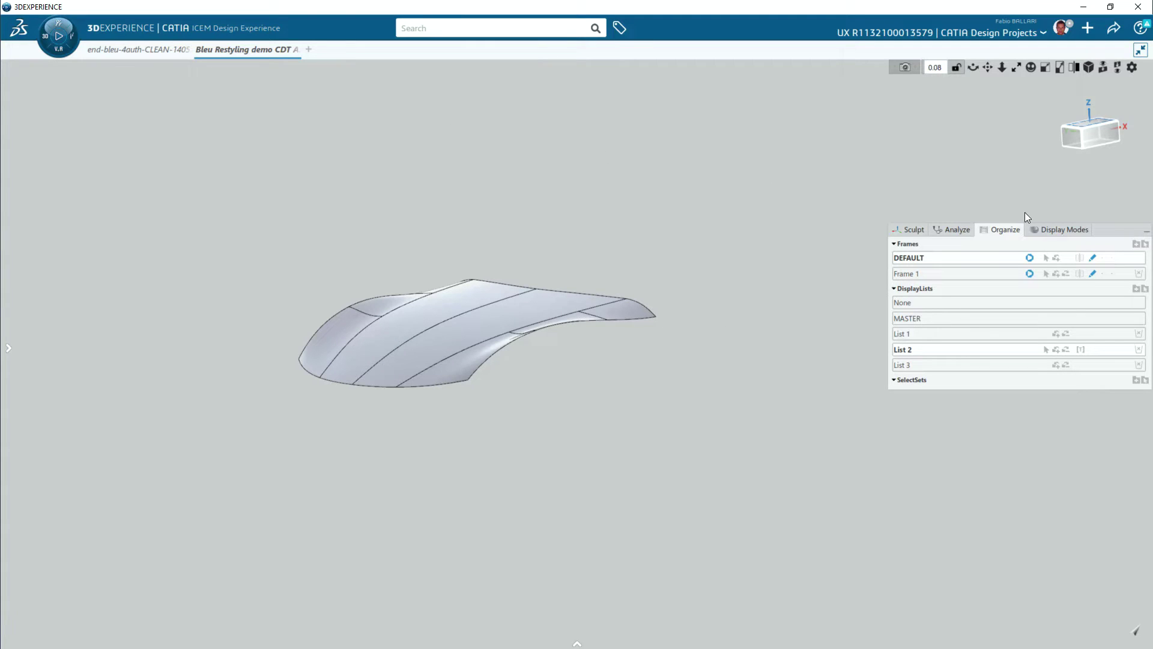
# Preview the hood in a lighter shading mode and switch it to its blue material rendering.
pyautogui.click(1042, 233)
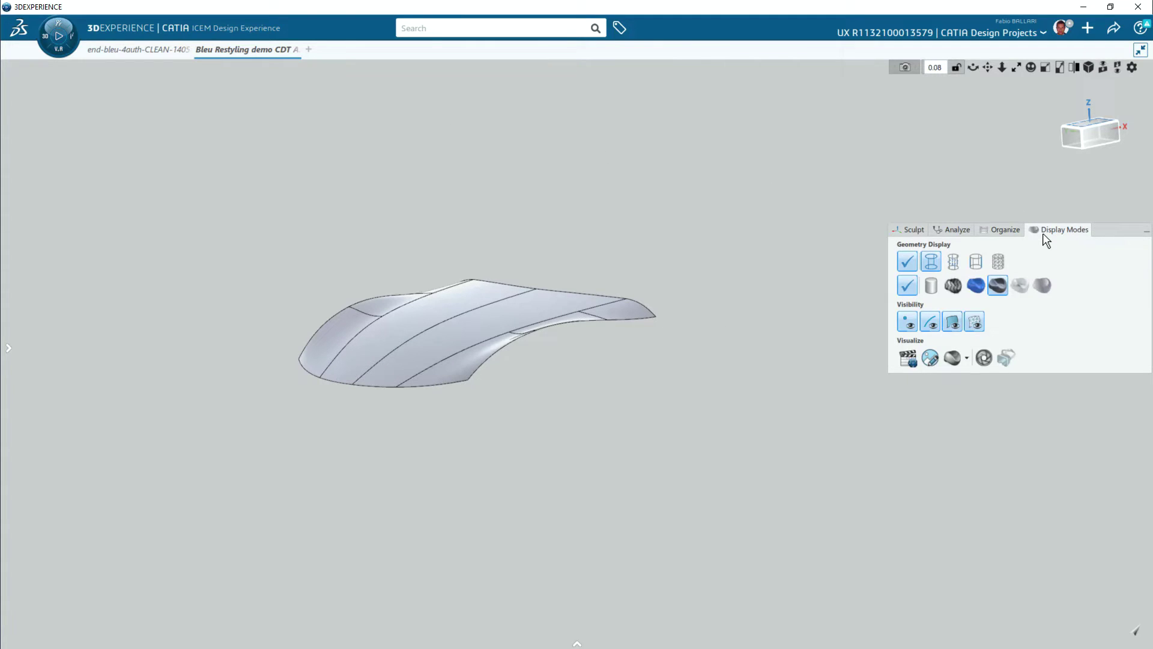
pyautogui.click(1021, 285)
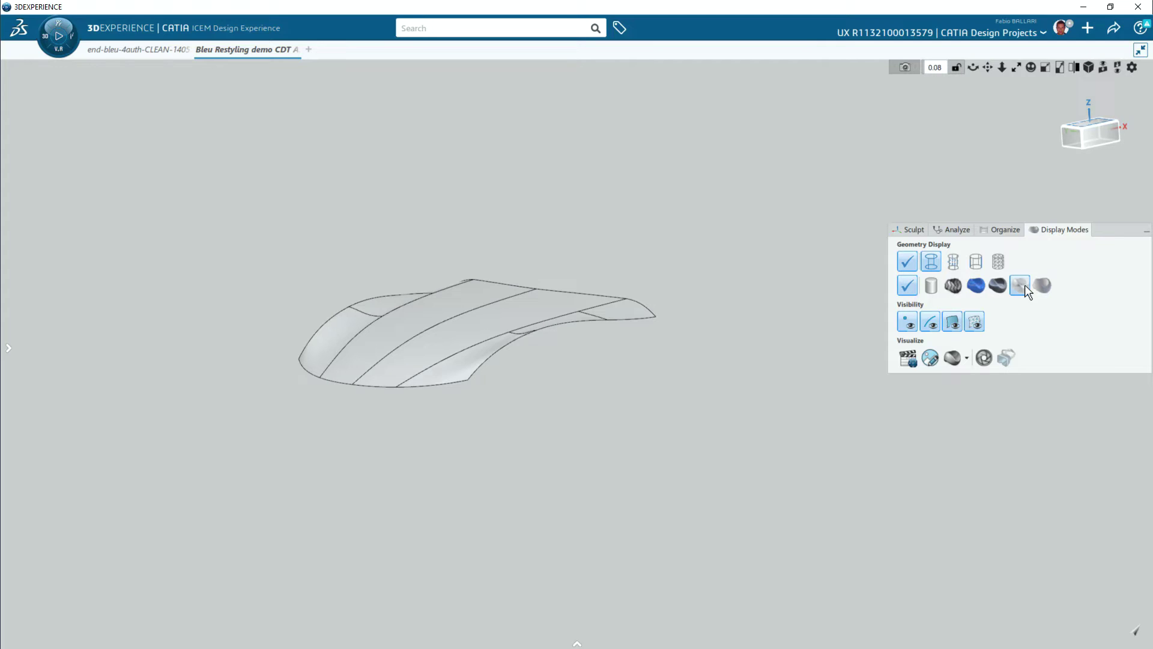
pyautogui.click(959, 288)
# Show the control points of the hood's central surface with the Sculpt tools, examine them up close, and hide them again.
pyautogui.click(908, 232)
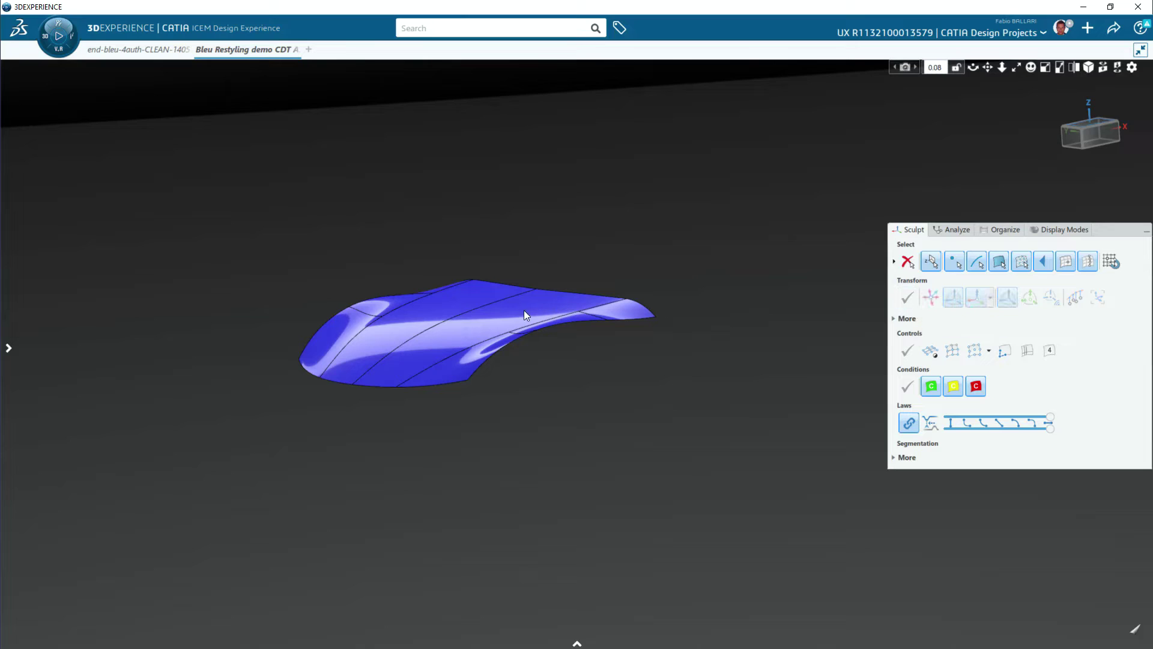
pyautogui.click(500, 319)
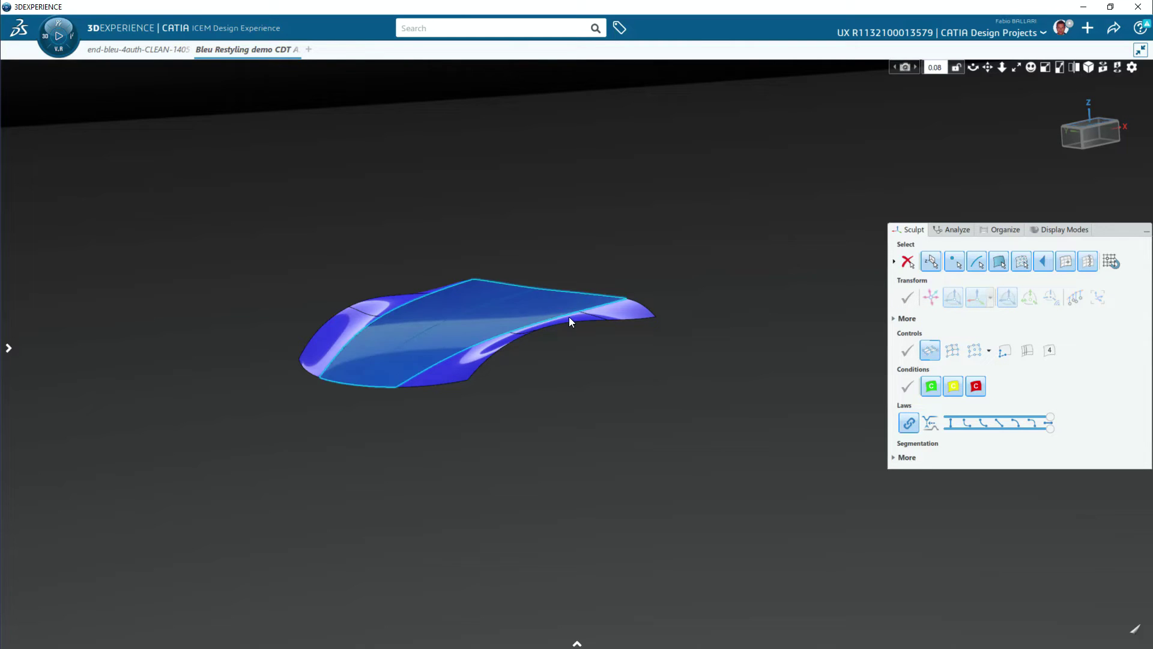
pyautogui.click(904, 352)
pyautogui.click(802, 355)
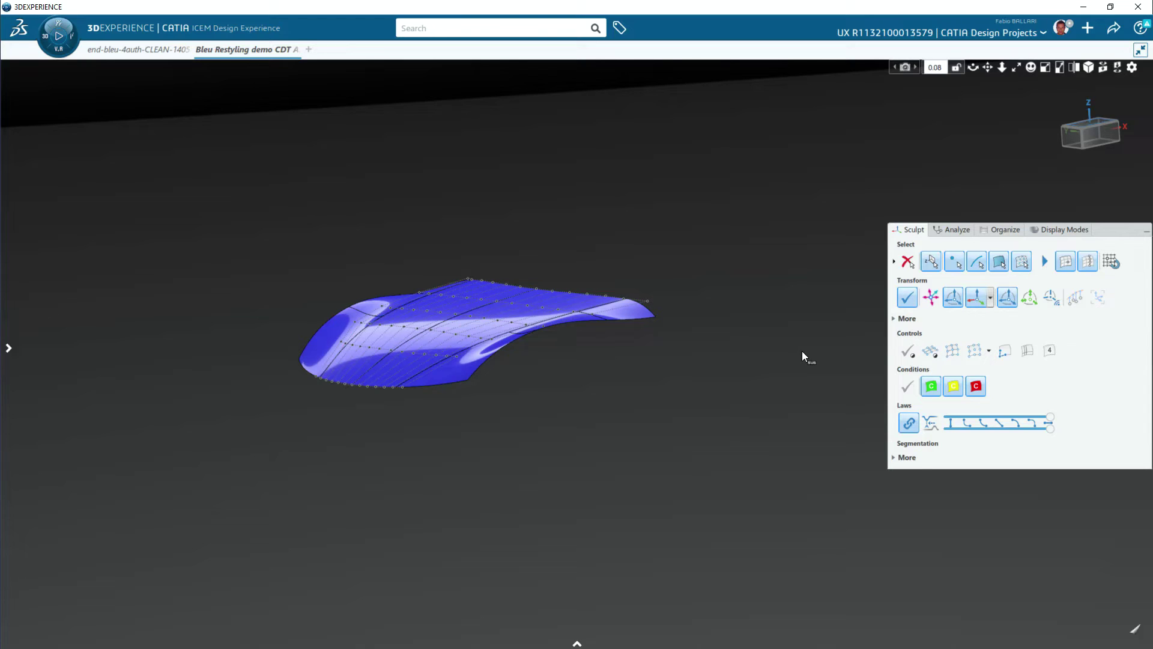
pyautogui.scroll(5, 802, 349)
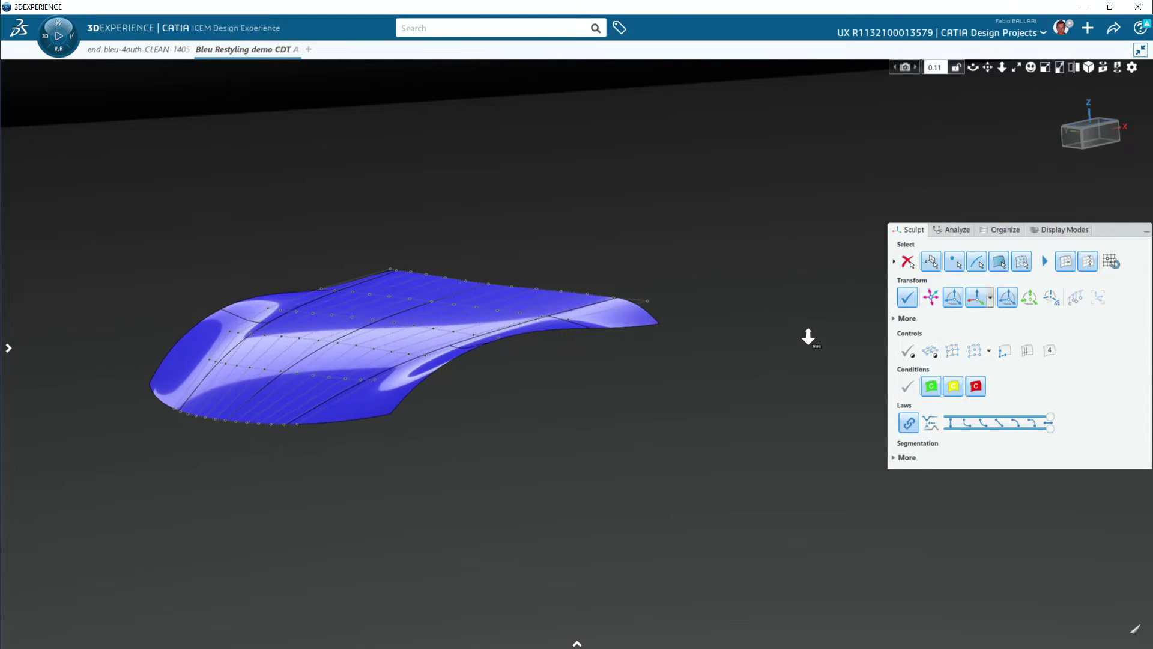
pyautogui.moveTo(311, 364); pyautogui.dragTo(537, 343, button='middle')
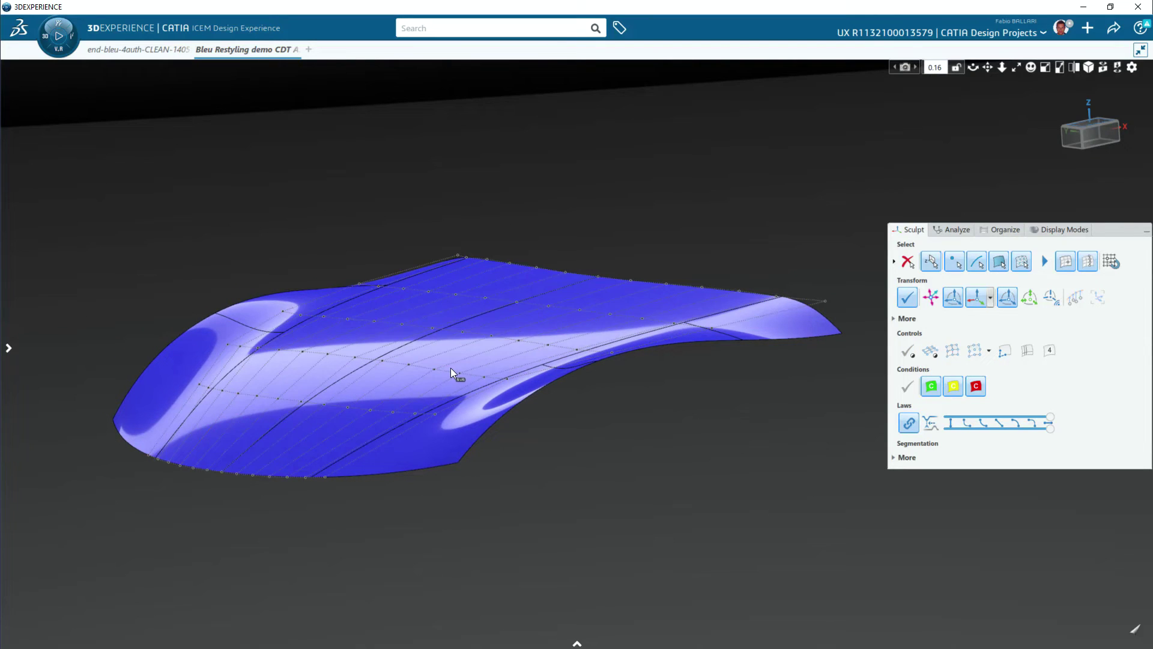
pyautogui.click(450, 368)
pyautogui.click(481, 205)
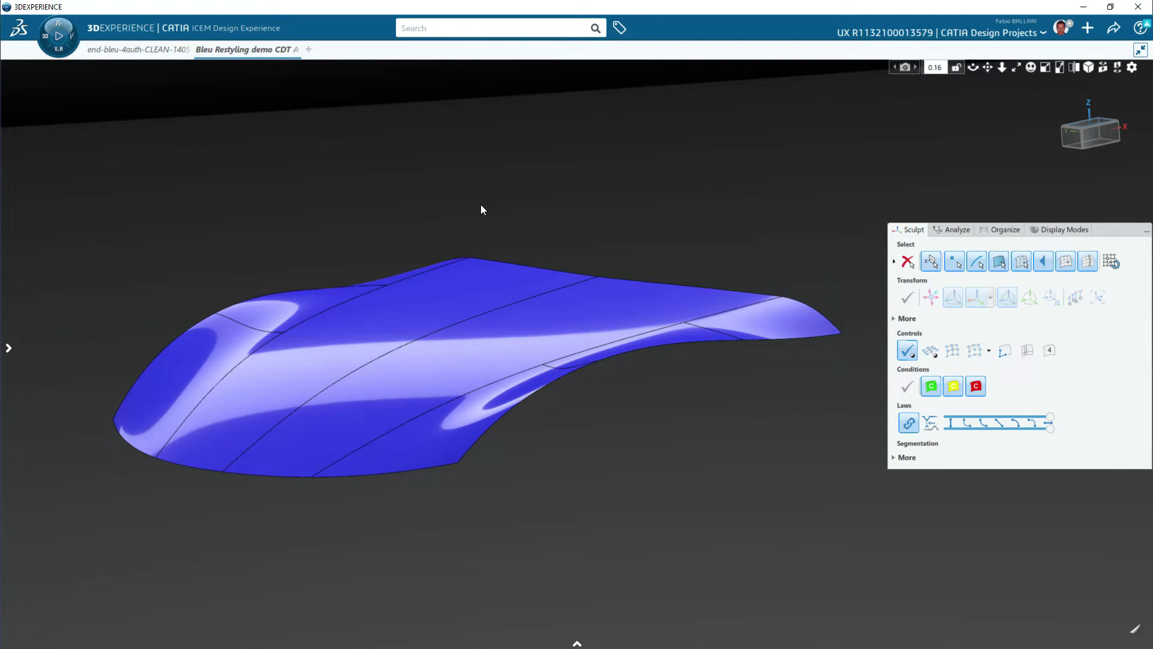
# Examine the hood with the Highlight analysis, toggling its reflection stripes off and on.
pyautogui.click(940, 229)
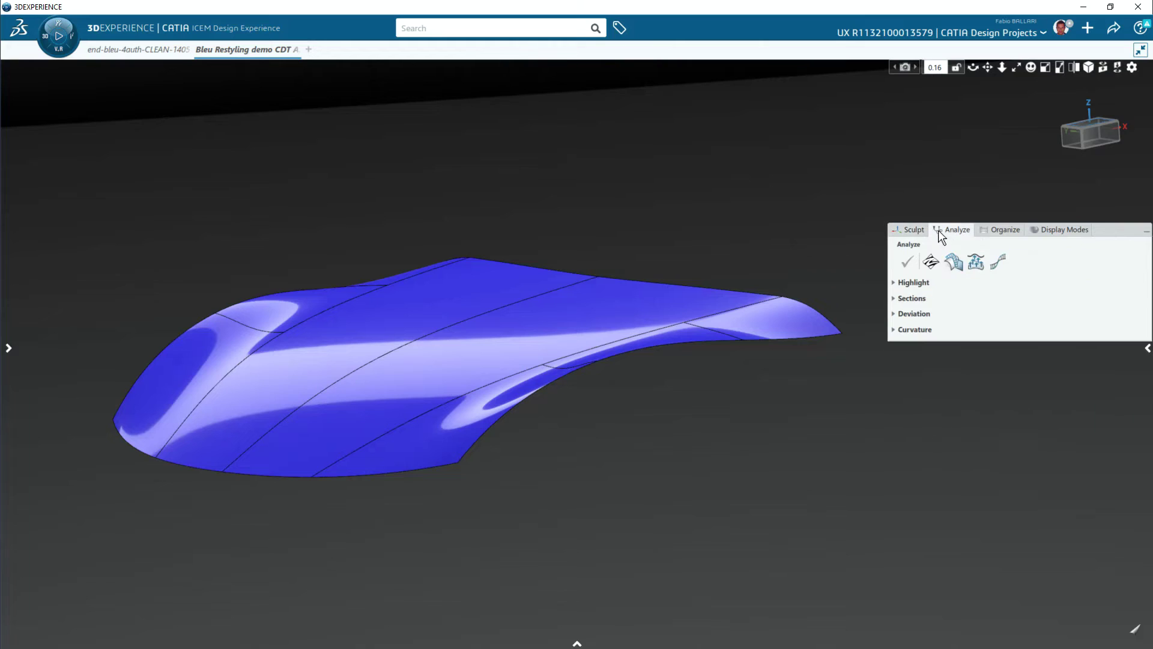
pyautogui.click(931, 261)
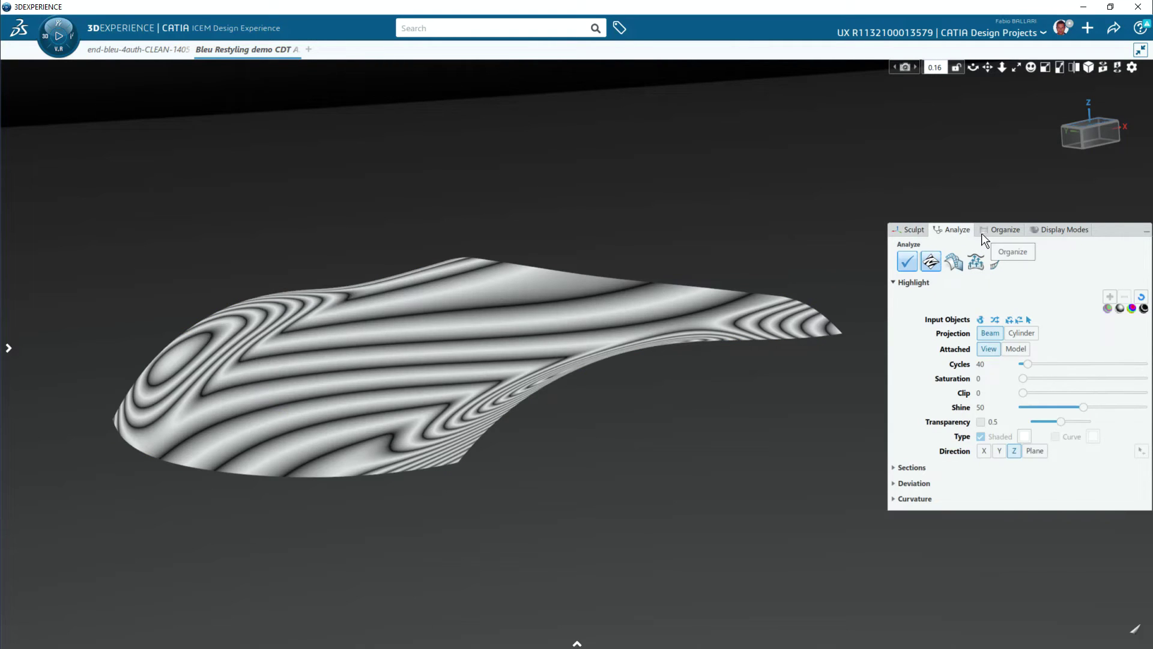
pyautogui.click(455, 324)
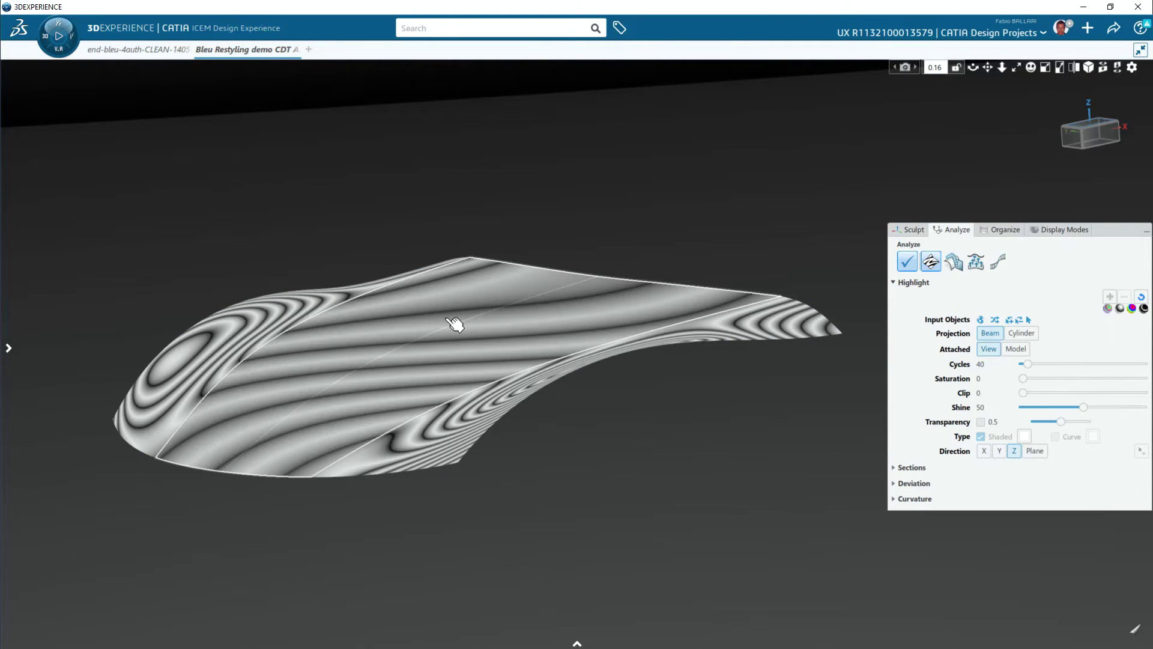
pyautogui.rightClick(454, 324)
pyautogui.click(452, 363)
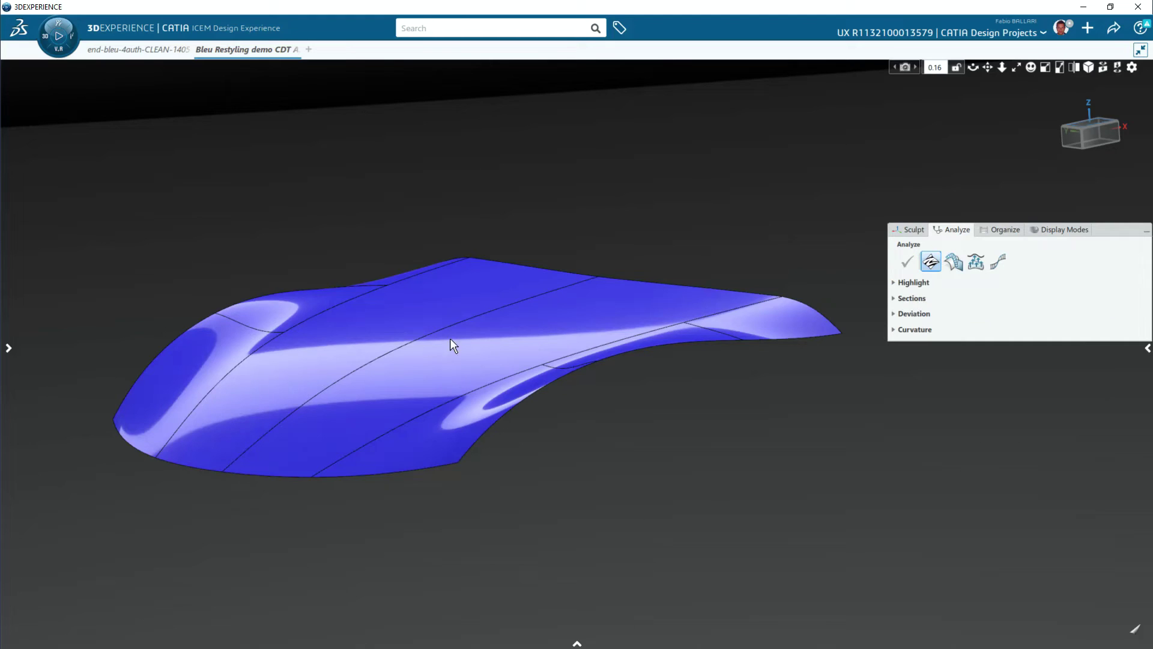
pyautogui.rightClick(451, 340)
pyautogui.click(451, 385)
# Show section curves across the hood along X using 6 planes without the highlight stripes, and turn the analysis off.
pyautogui.click(911, 467)
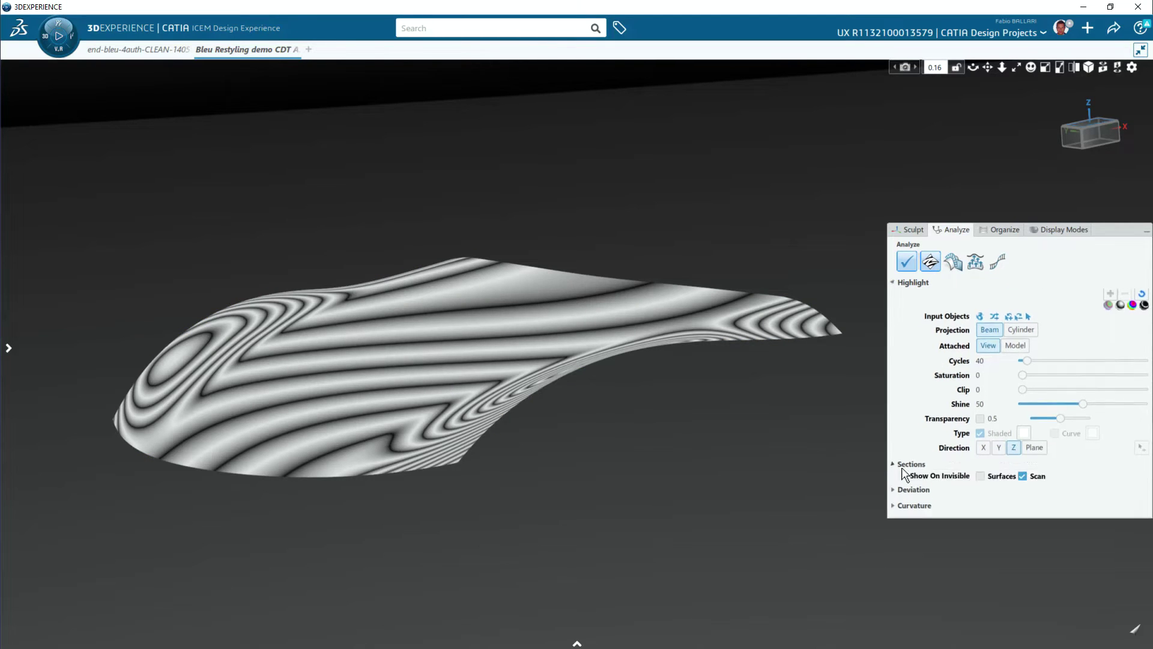
pyautogui.click(1140, 311)
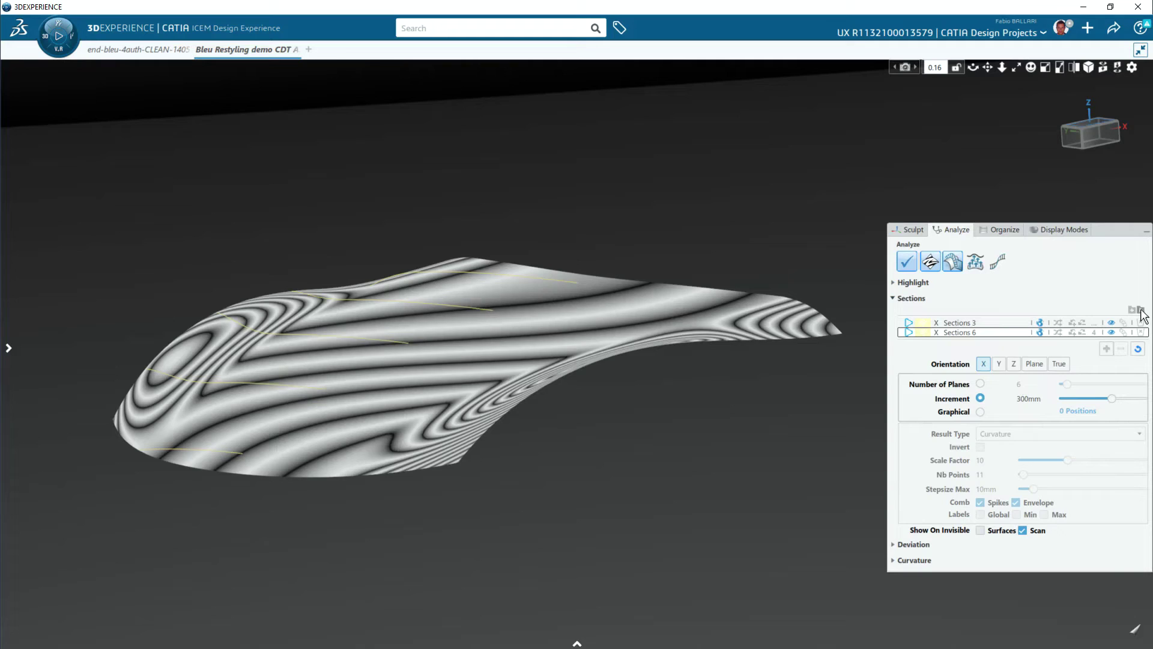
pyautogui.click(1000, 364)
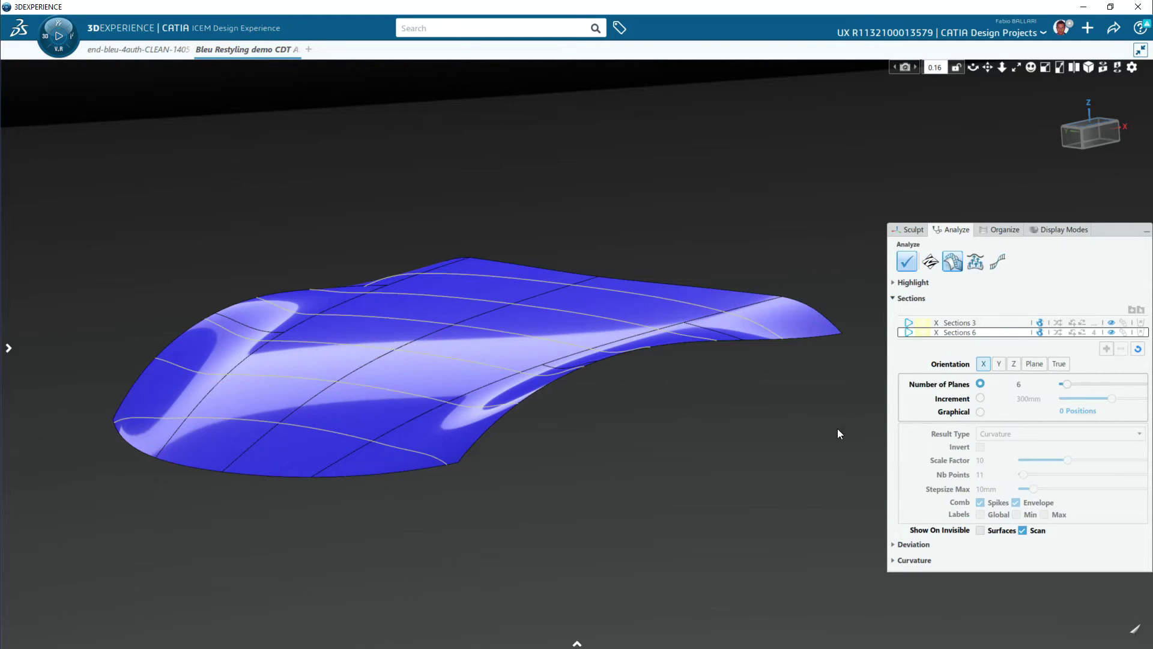
pyautogui.click(838, 427)
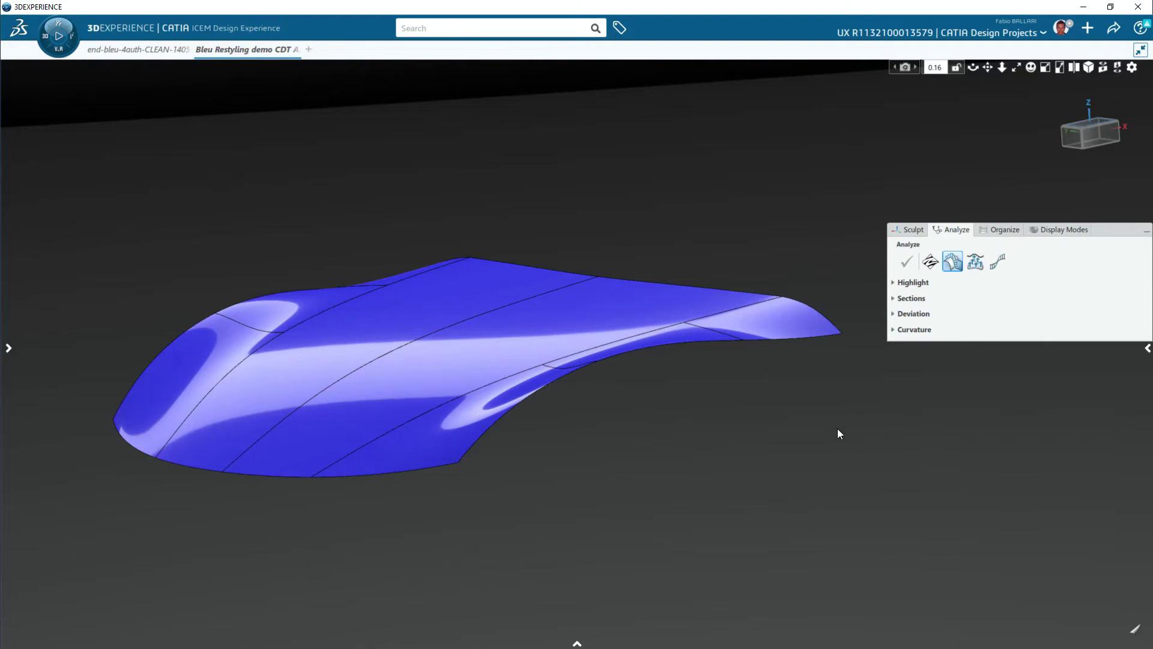
# Show the complete car again by unhiding its main assembly in the product tree, and close the tree.
pyautogui.click(1041, 234)
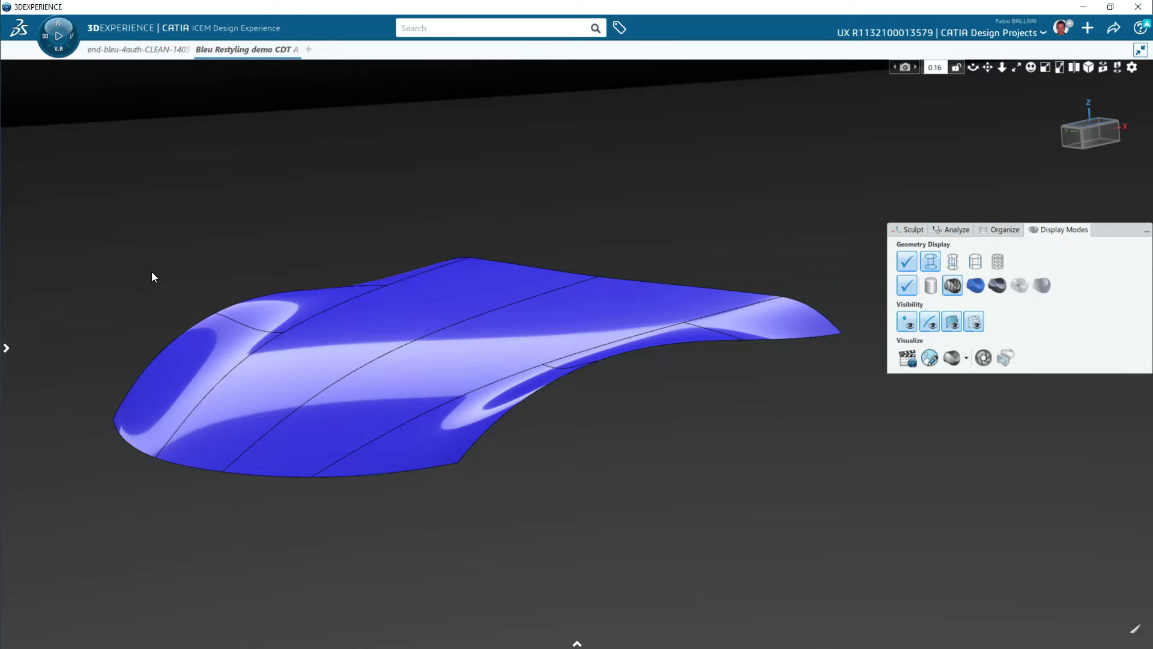
pyautogui.press('F3')
pyautogui.scroll(15, 77, 147)
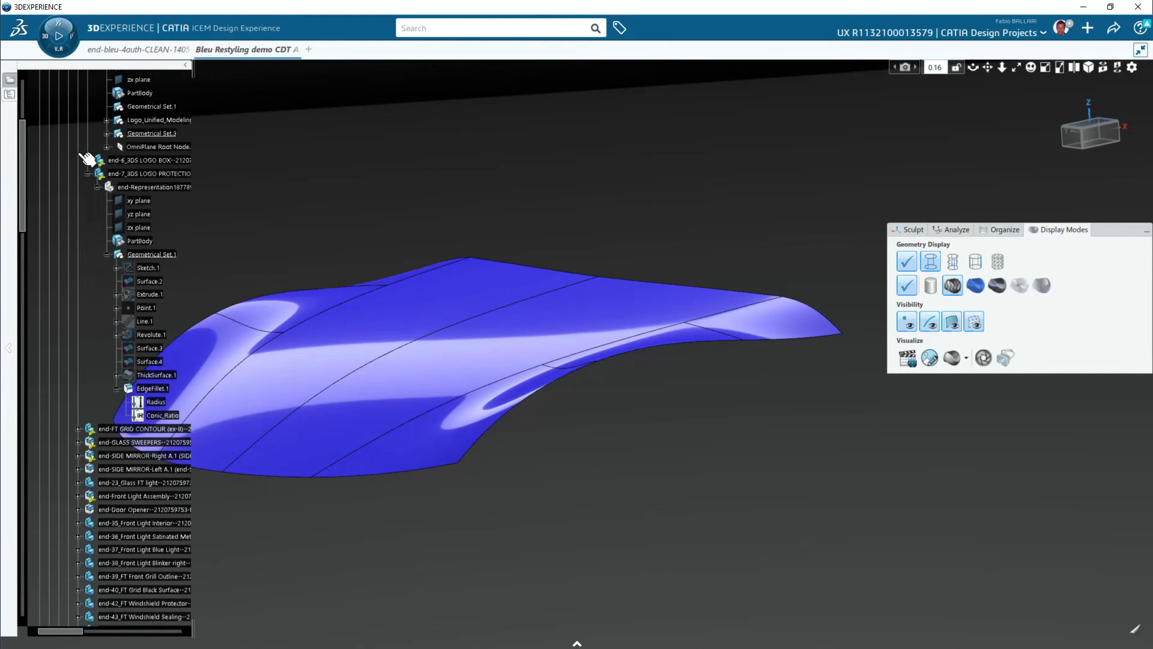
pyautogui.scroll(5, 87, 159)
pyautogui.rightClick(85, 129)
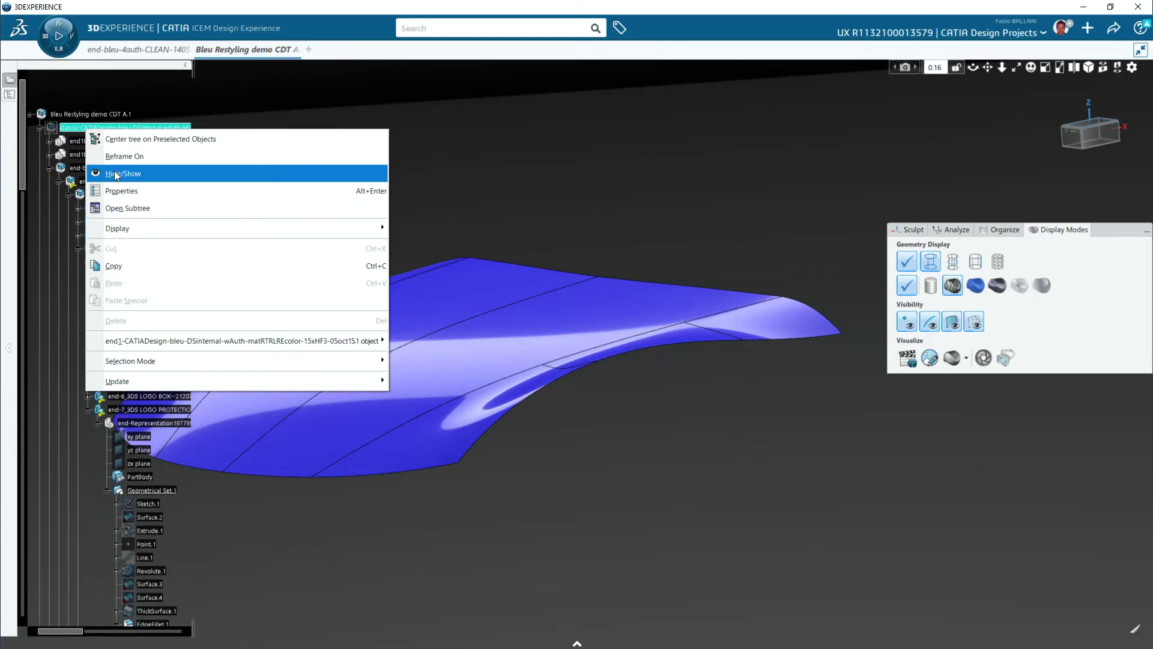
pyautogui.click(116, 173)
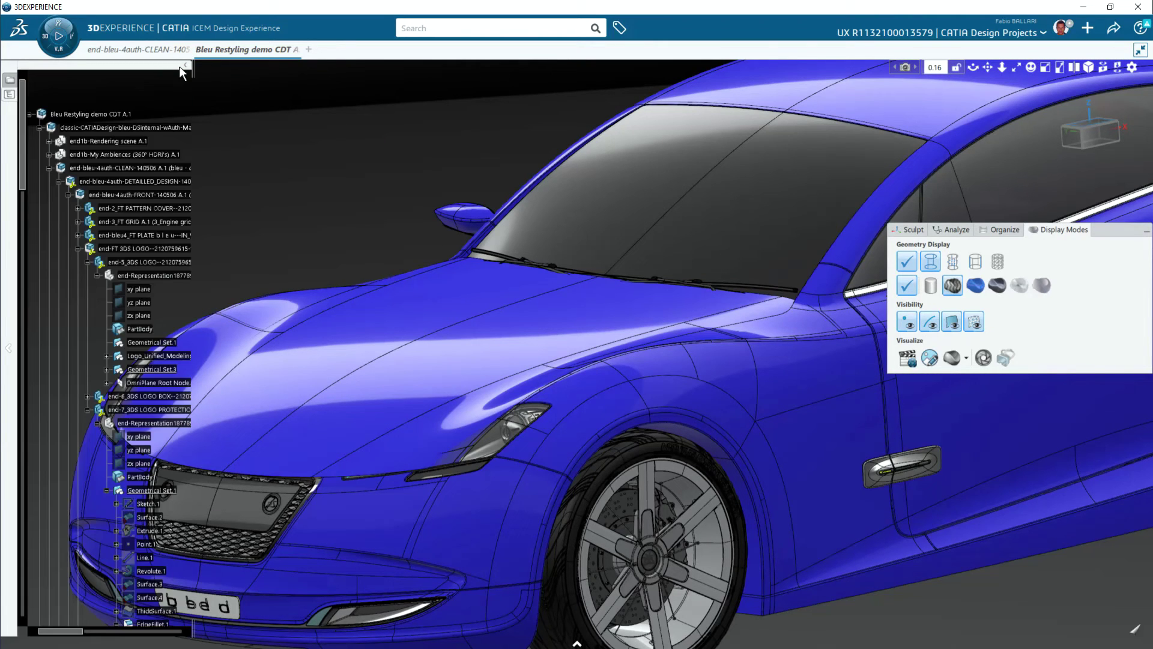
pyautogui.click(185, 64)
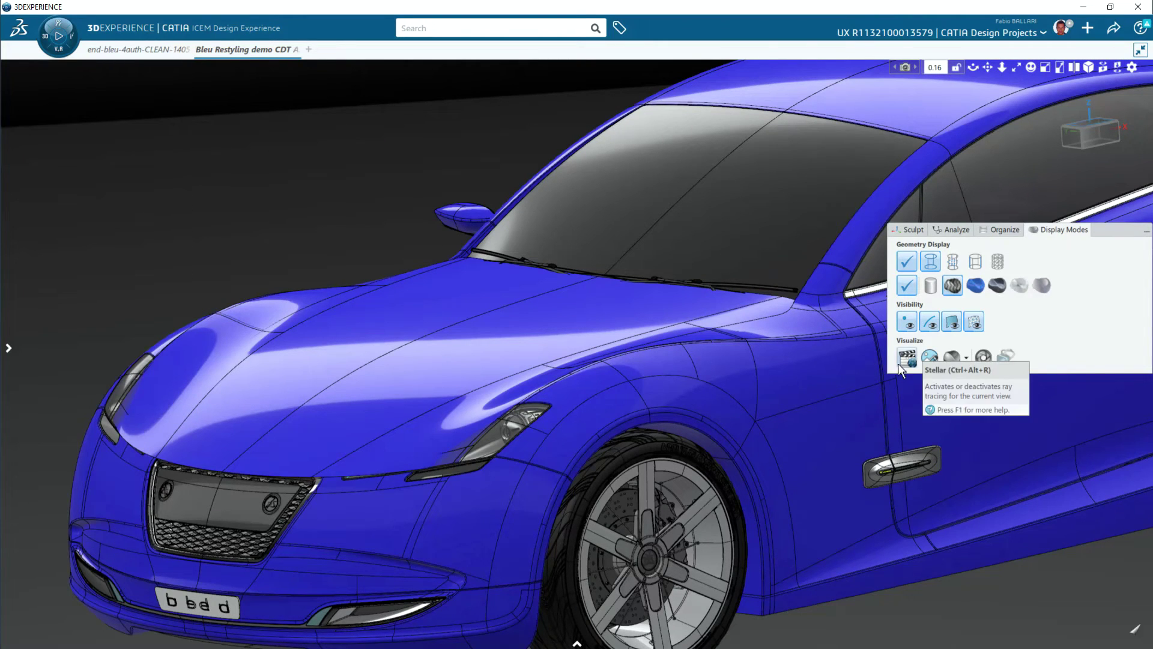
# Frame the whole car in a perspective view and open the ambience library of 360° HDR images.
pyautogui.scroll(-5, 759, 378)
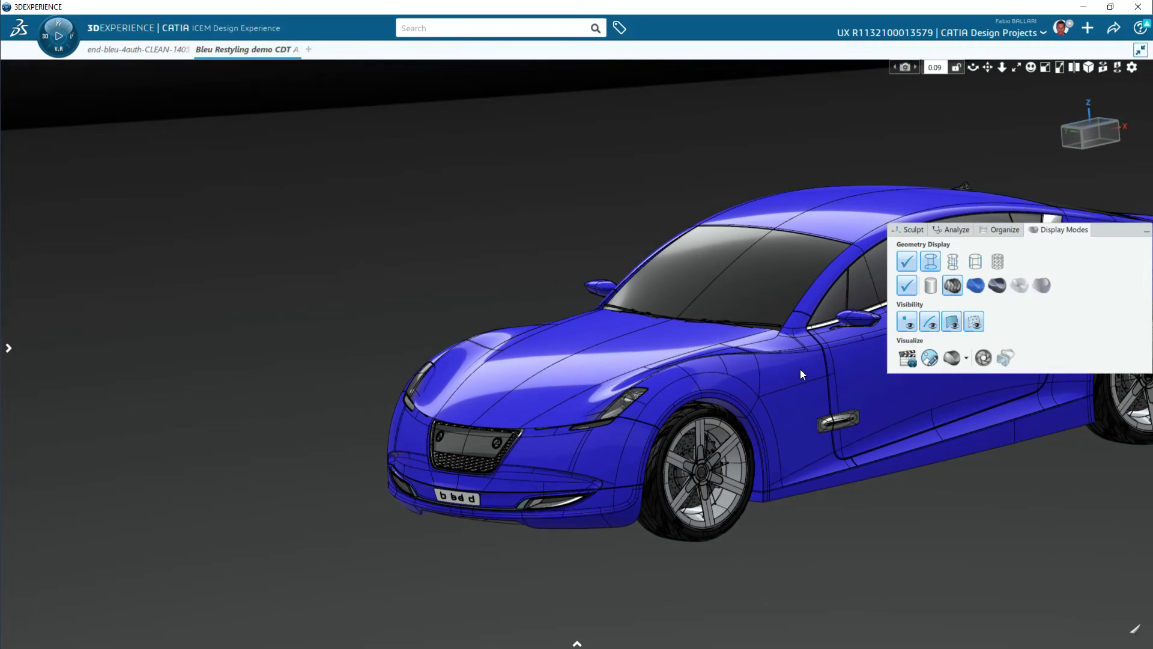
pyautogui.moveTo(800, 368); pyautogui.dragTo(565, 361, button='middle')
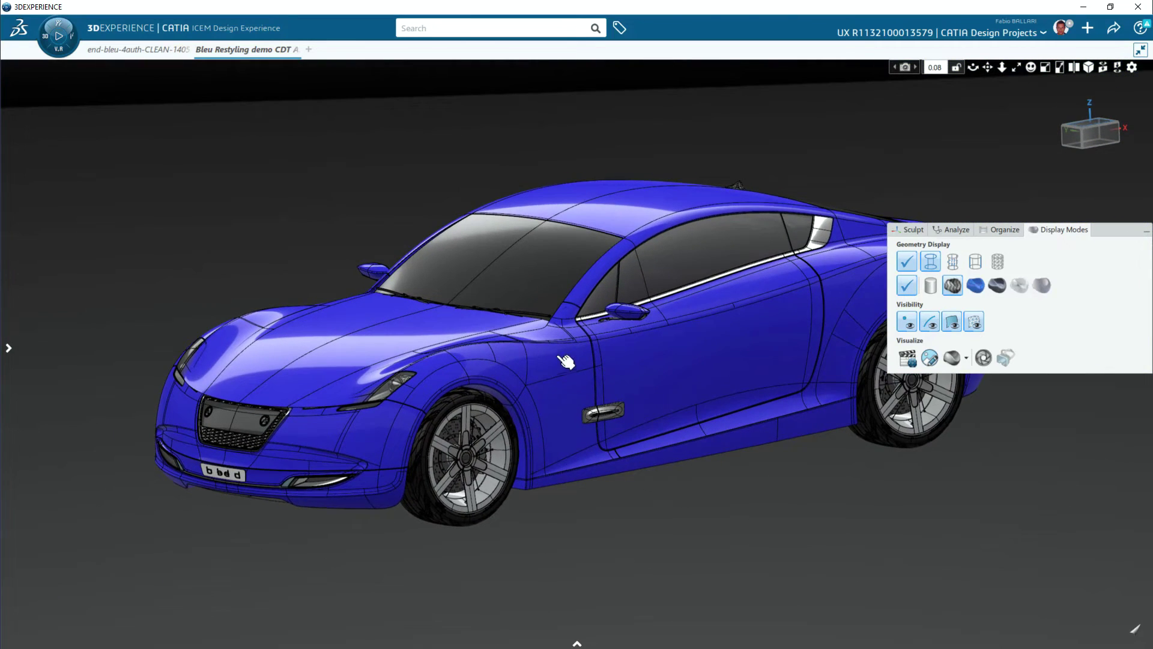
pyautogui.click(1088, 67)
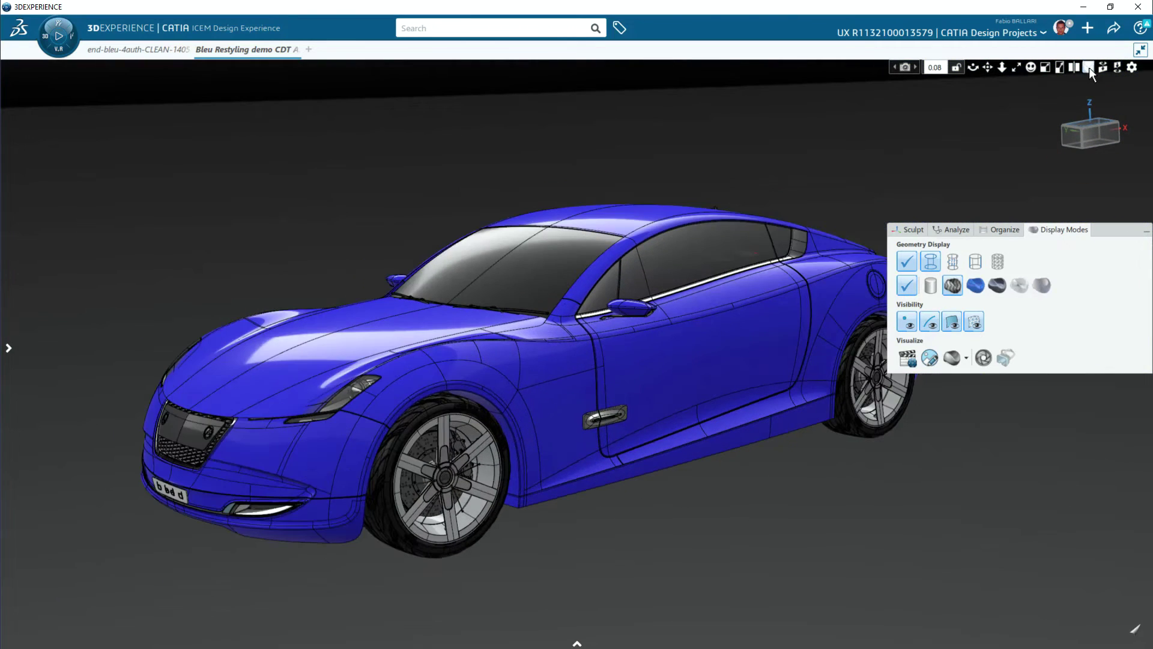
pyautogui.click(931, 358)
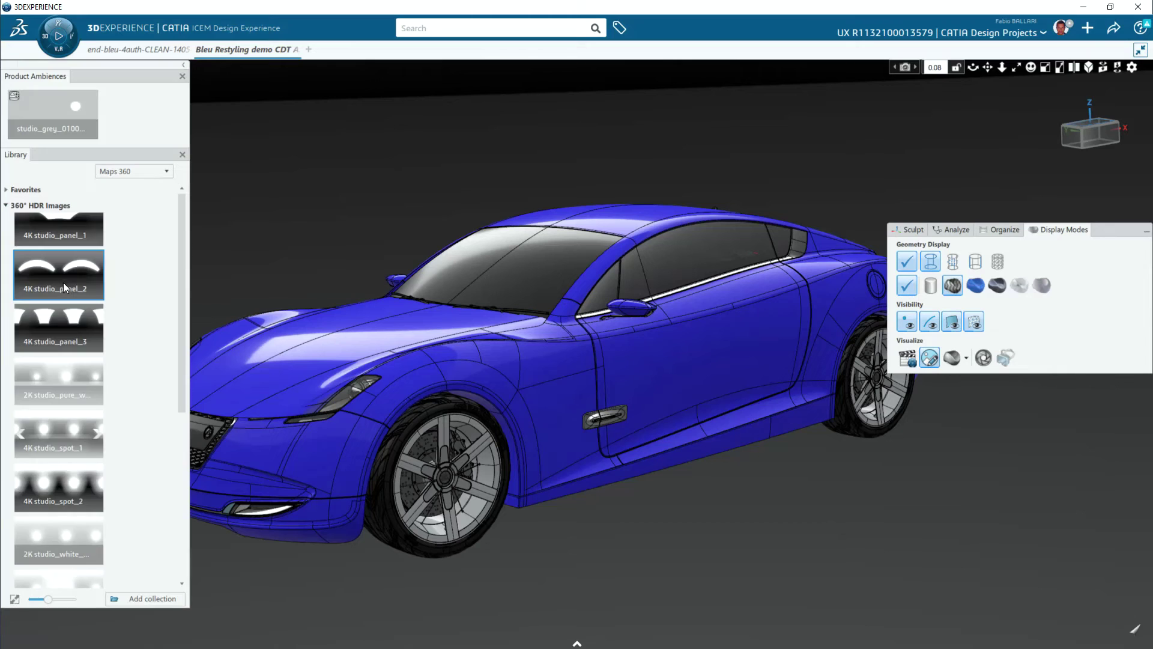
# Apply the 4K interior warehouse HDR image as the car's ambience, collapse the library and turn off the wireframe edges.
pyautogui.scroll(3, 66, 282)
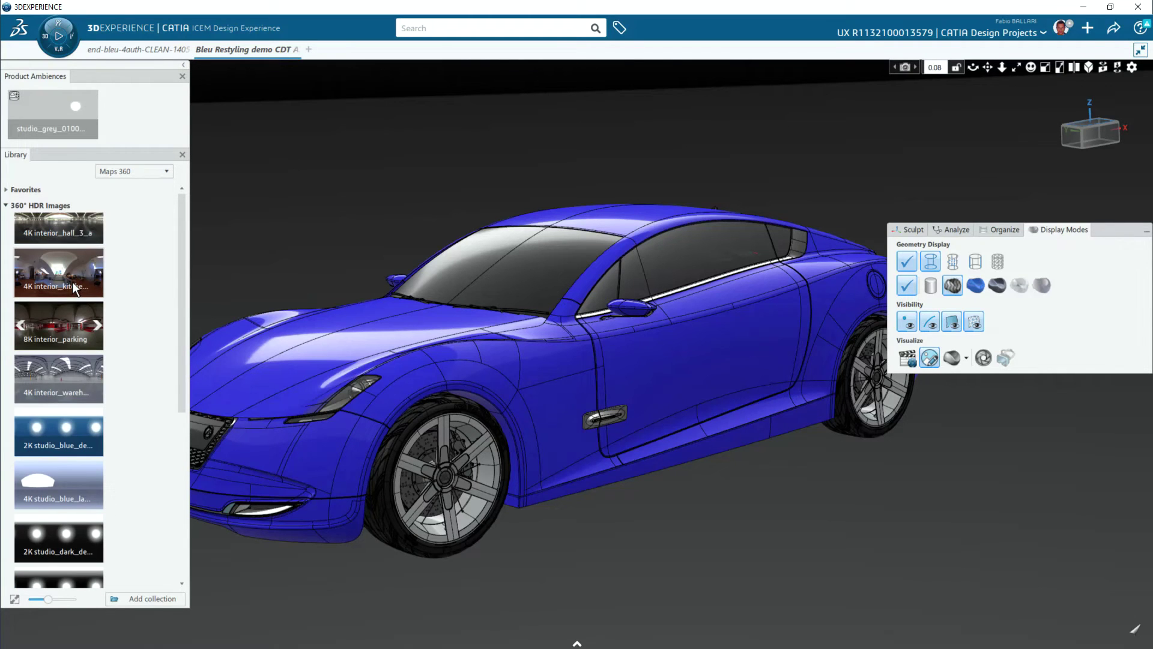
pyautogui.click(46, 367)
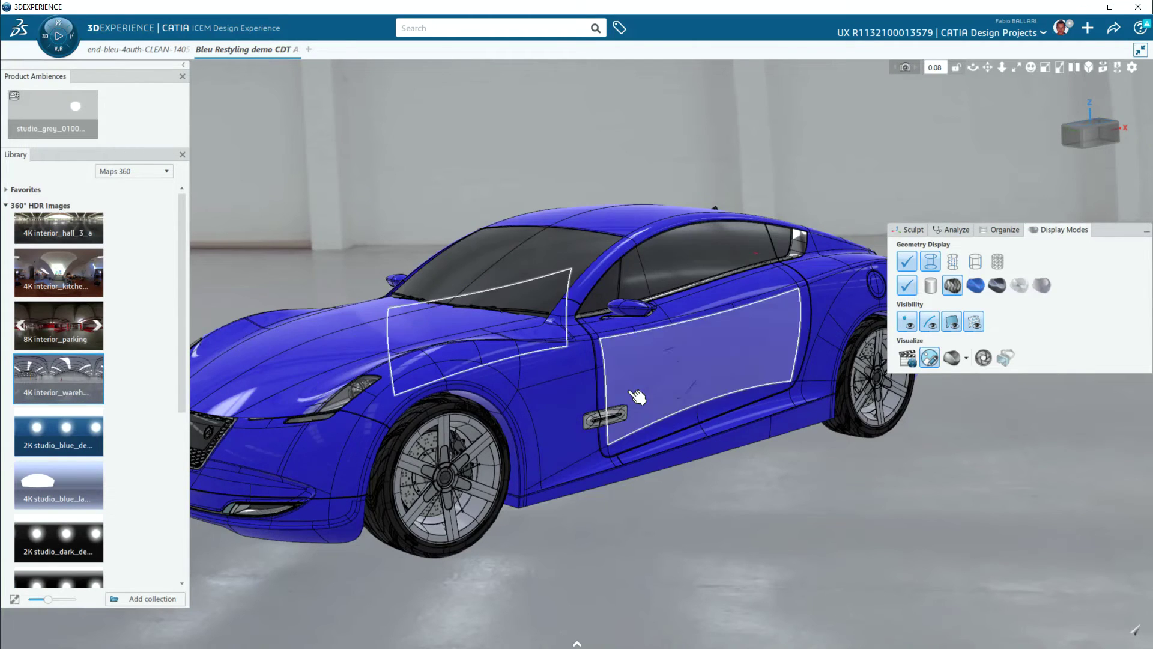
pyautogui.click(907, 359)
pyautogui.click(182, 67)
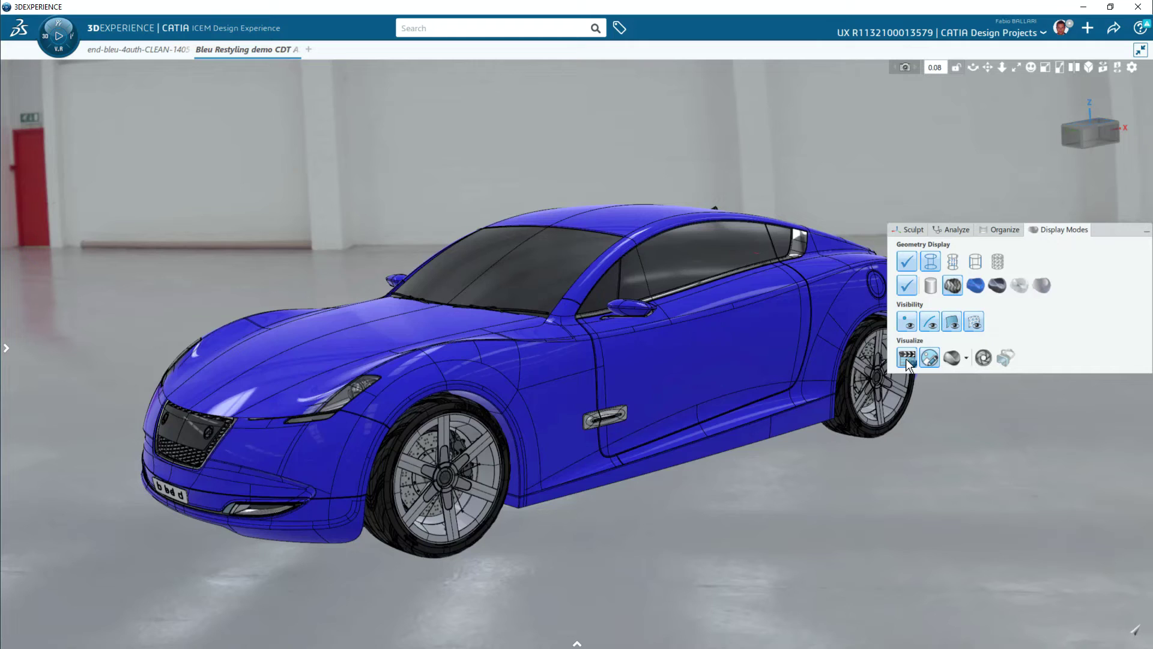
pyautogui.click(906, 261)
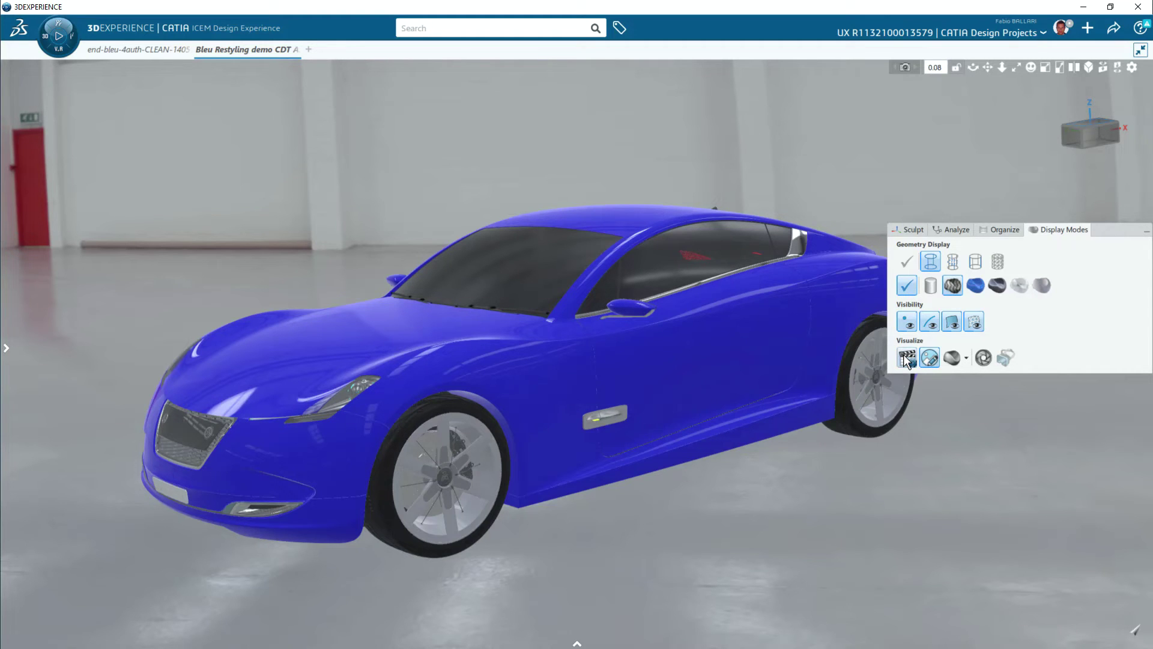
# Try the 4K studio_panel_3, studio_panel_1 and Studio_ll HDR images on the car, and settle on 4K studio_panel_1.
pyautogui.click(906, 359)
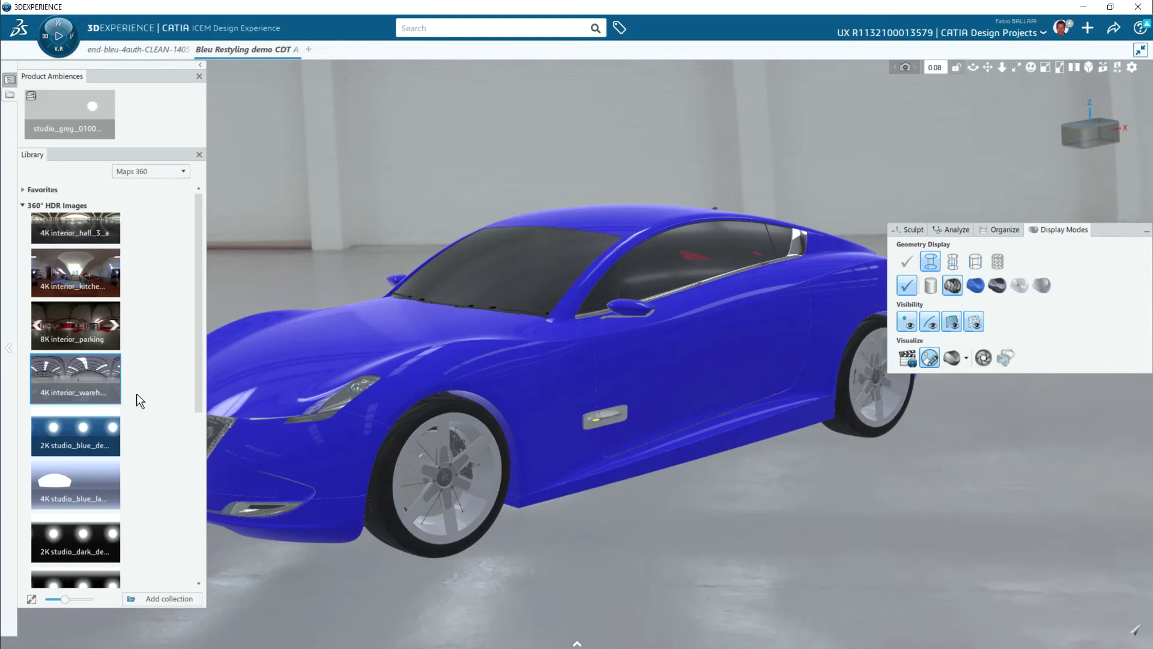
pyautogui.scroll(-5, 85, 427)
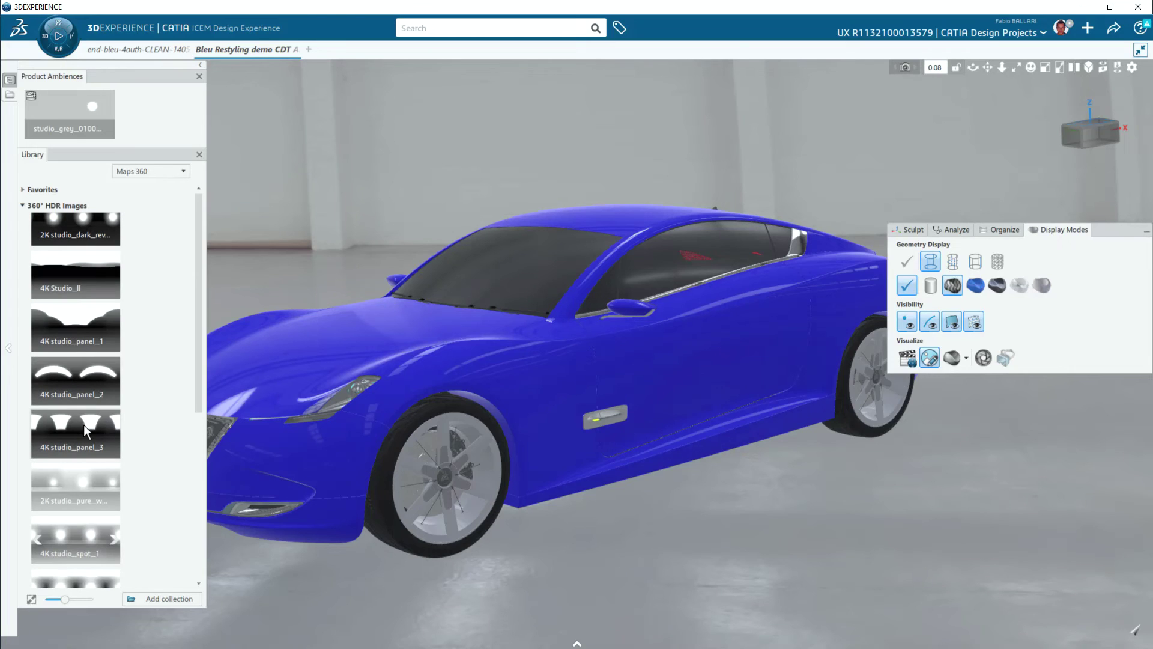
pyautogui.click(84, 424)
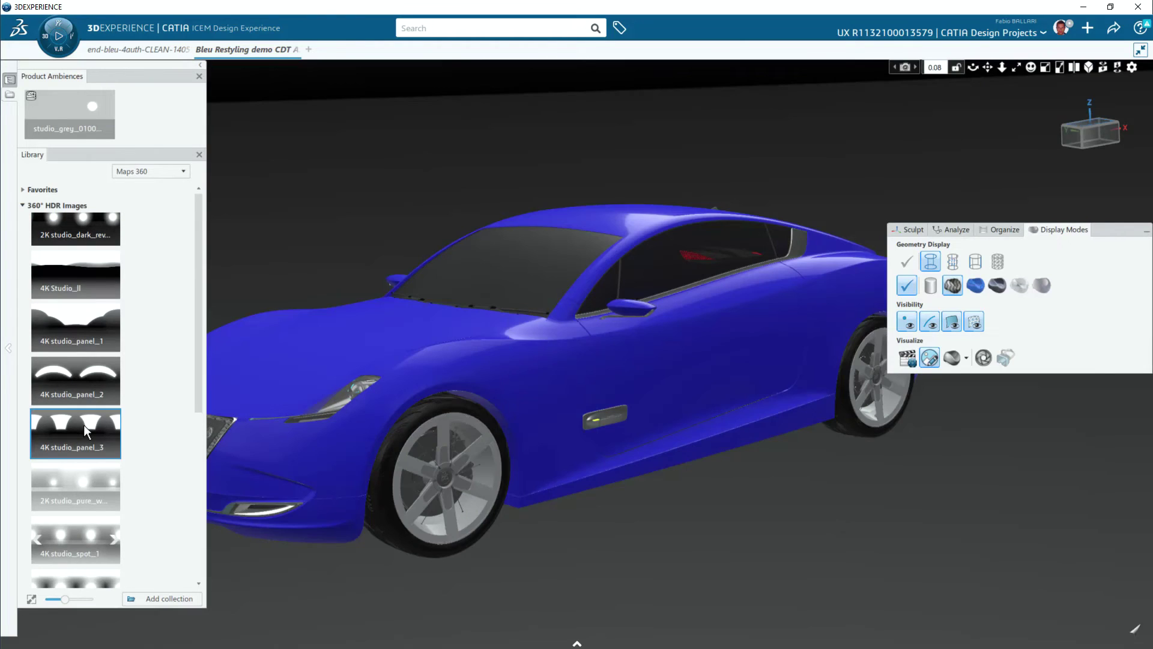
pyautogui.click(75, 331)
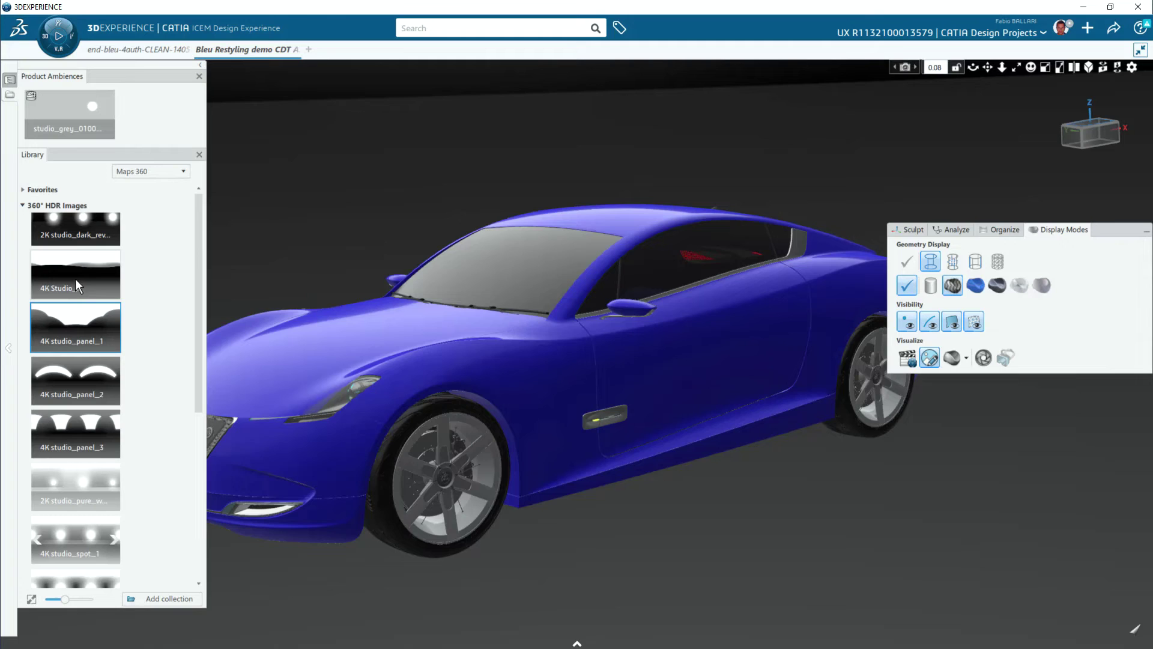
pyautogui.click(74, 279)
pyautogui.scroll(5, 76, 282)
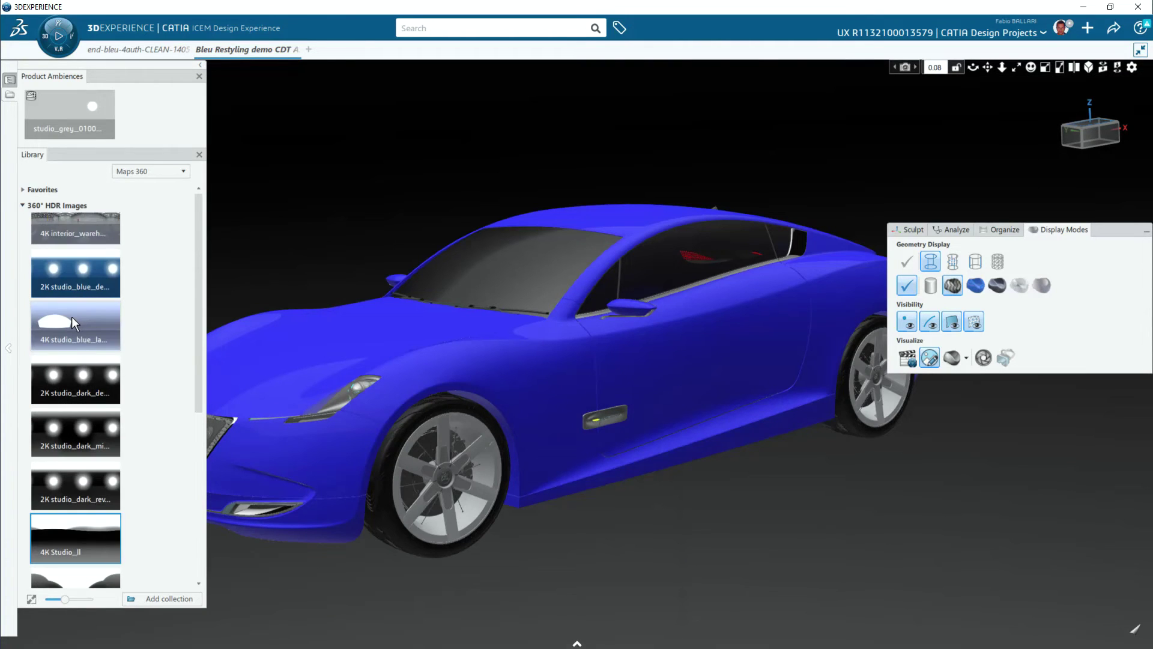
pyautogui.scroll(-4, 72, 306)
pyautogui.click(73, 384)
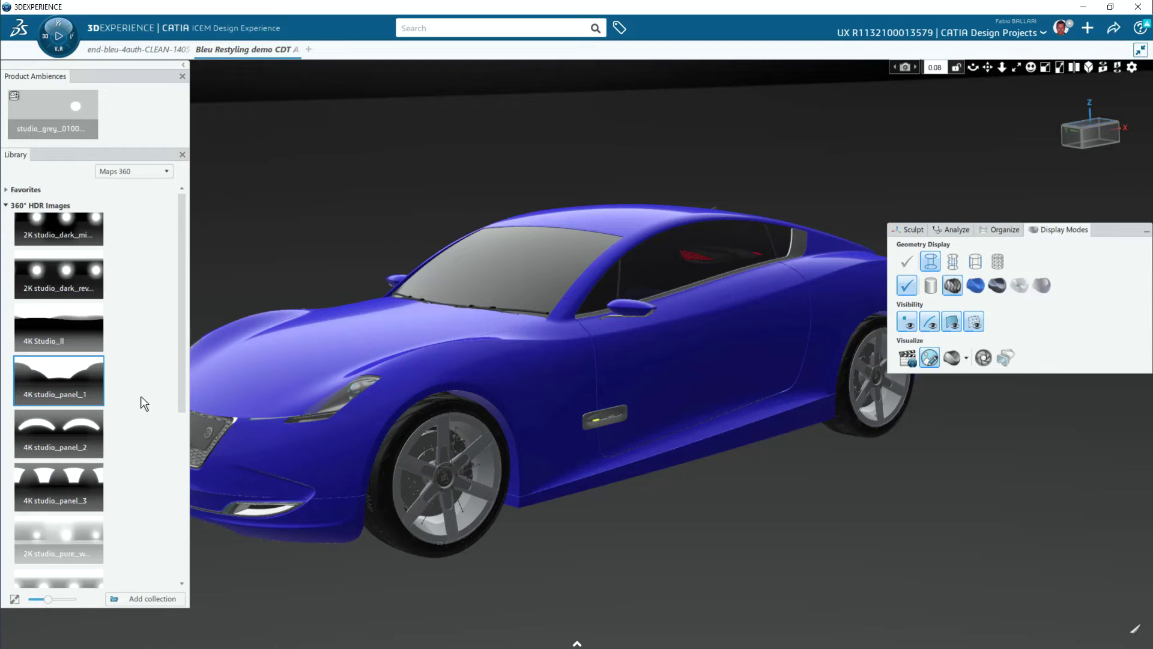
# Close the ambience library while keeping the studio ambience around the car.
pyautogui.click(928, 357)
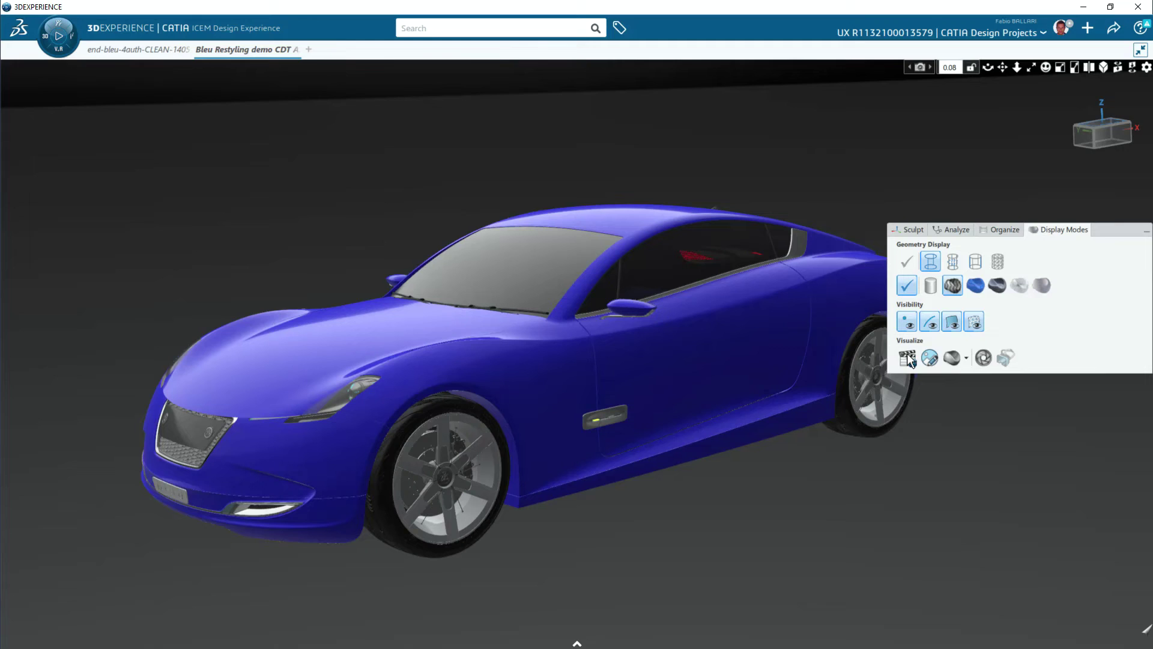
pyautogui.click(928, 358)
pyautogui.click(928, 358)
# Detach the Sculpt and Organize sections as floating panels, and regroup Sculpt with Analyze and Display Modes.
pyautogui.click(911, 230)
pyautogui.moveTo(910, 229)
pyautogui.mouseDown()
pyautogui.moveTo(626, 311)
pyautogui.moveTo(237, 163)
pyautogui.moveTo(196, 129)
pyautogui.mouseUp()
pyautogui.moveTo(963, 229)
pyautogui.mouseDown()
pyautogui.moveTo(827, 274)
pyautogui.moveTo(236, 281)
pyautogui.moveTo(208, 264)
pyautogui.mouseUp()
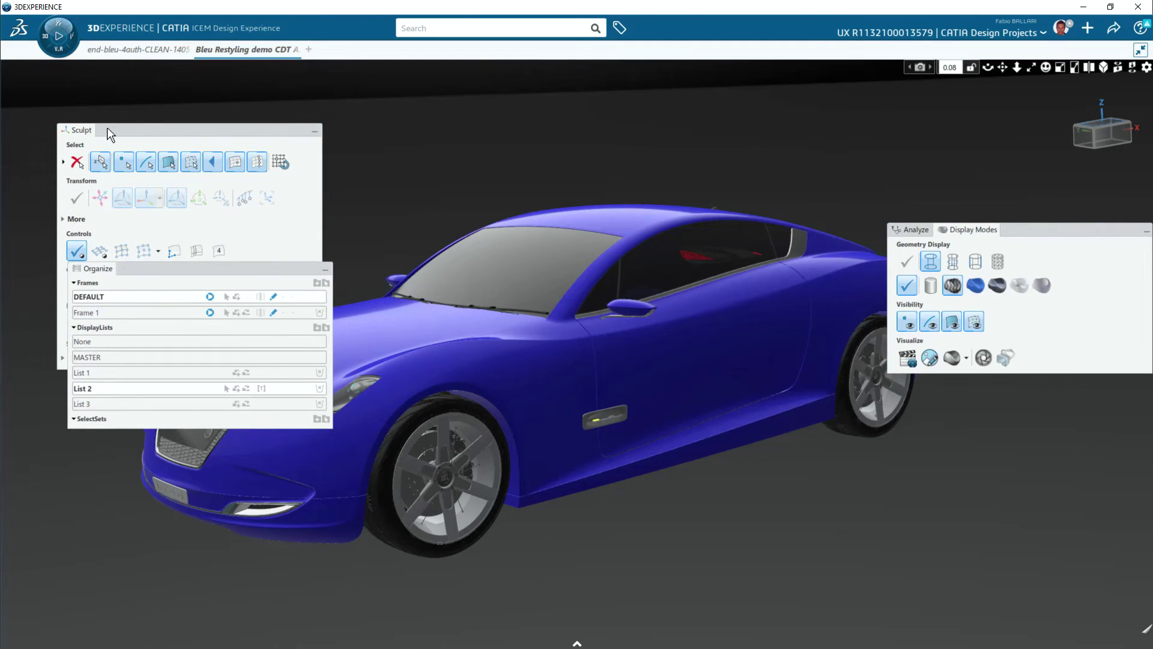
pyautogui.moveTo(107, 127)
pyautogui.mouseDown()
pyautogui.moveTo(146, 222)
pyautogui.moveTo(151, 271)
pyautogui.moveTo(139, 271)
pyautogui.moveTo(262, 300)
pyautogui.moveTo(974, 251)
pyautogui.moveTo(1000, 232)
pyautogui.mouseUp()
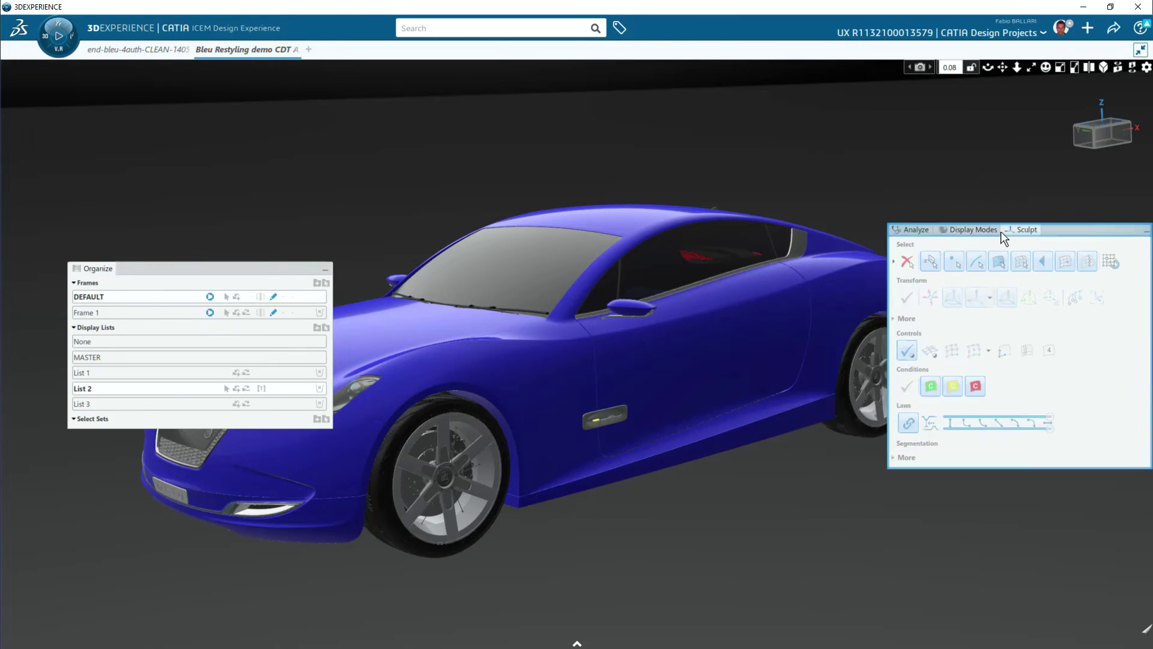
# Stack the Analyze, Display Modes and Sculpt sections in the grouped panel, and reduce it to Analyze only.
pyautogui.click(910, 230)
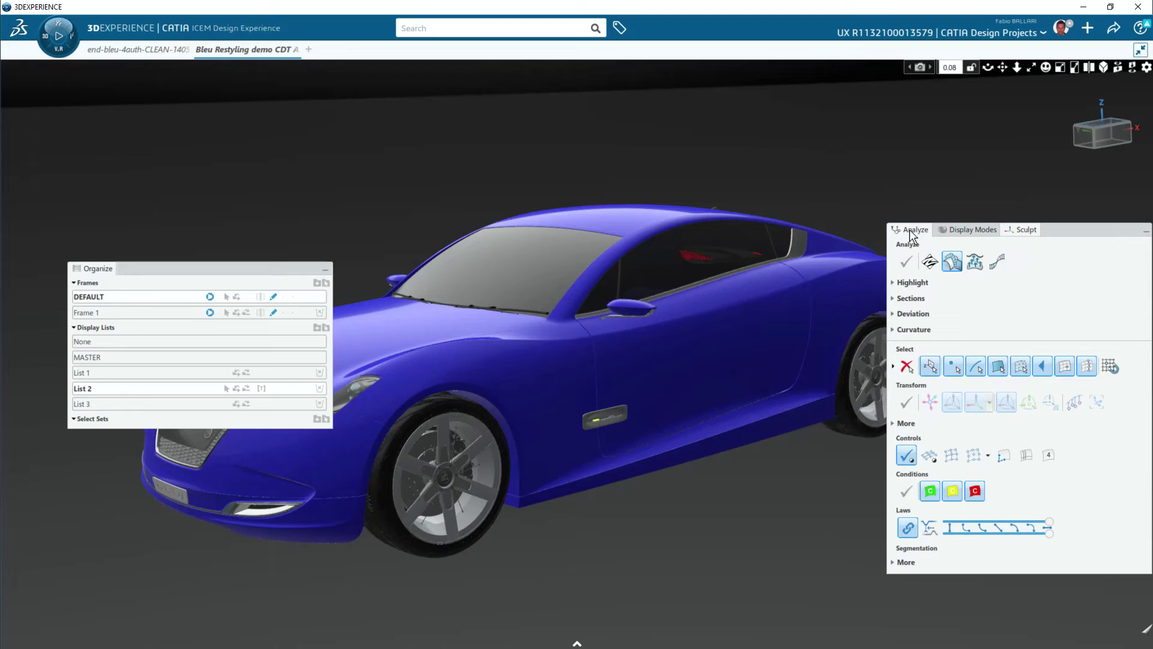
pyautogui.click(953, 231)
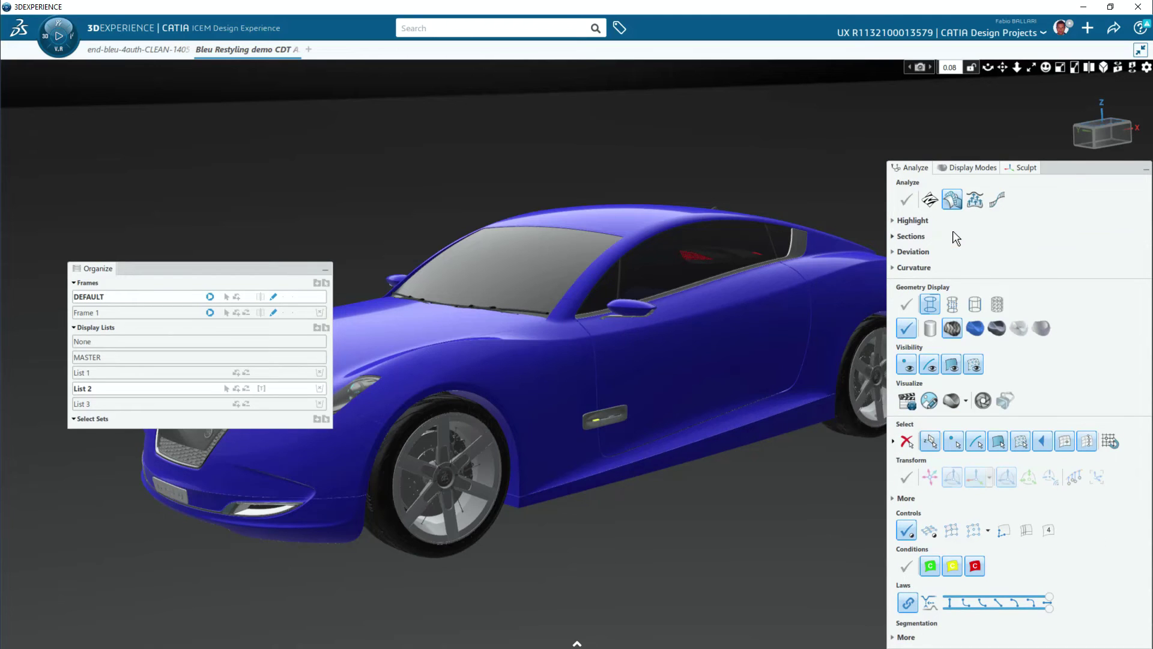
pyautogui.click(966, 169)
pyautogui.click(1008, 169)
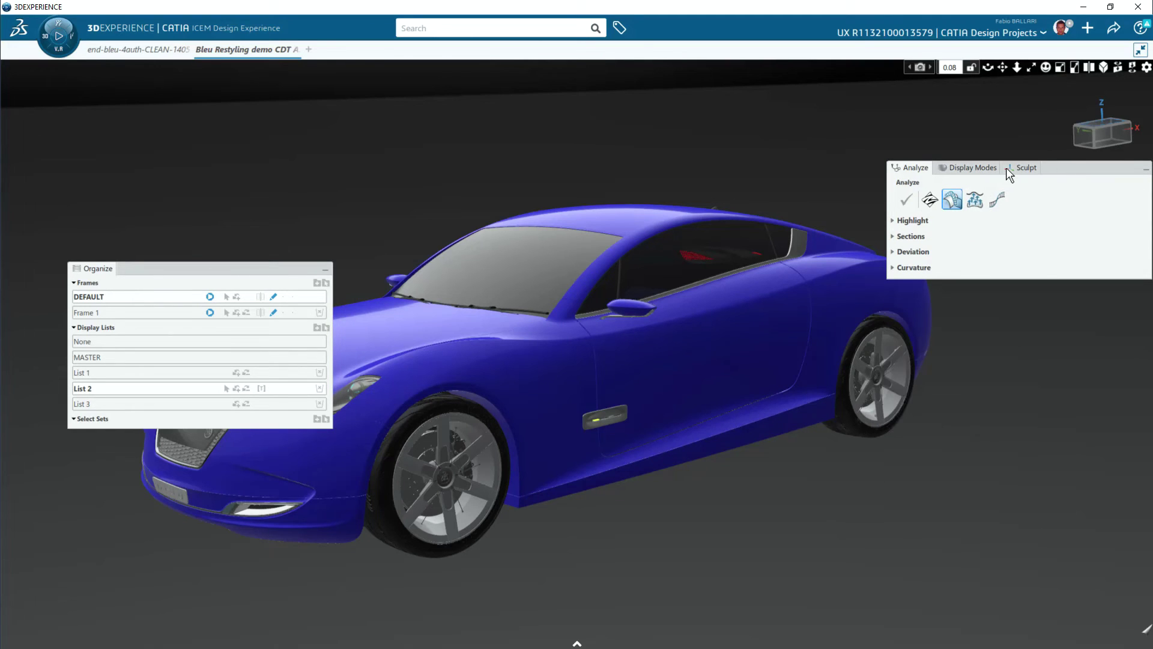
# Narrow the Organize panel and dock it at the window's edge, then regroup it with Analyze, Display Modes and Sculpt.
pyautogui.moveTo(124, 269); pyautogui.dragTo(59, 156)
pyautogui.moveTo(265, 234); pyautogui.dragTo(189, 234)
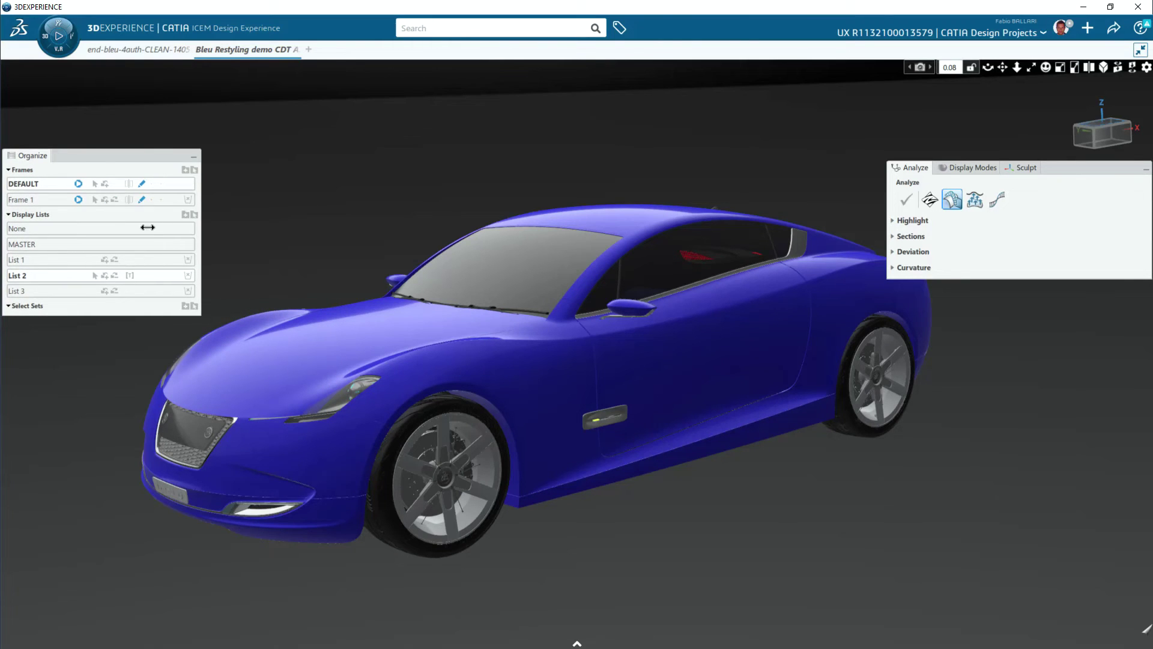
pyautogui.moveTo(94, 159); pyautogui.dragTo(6, 167)
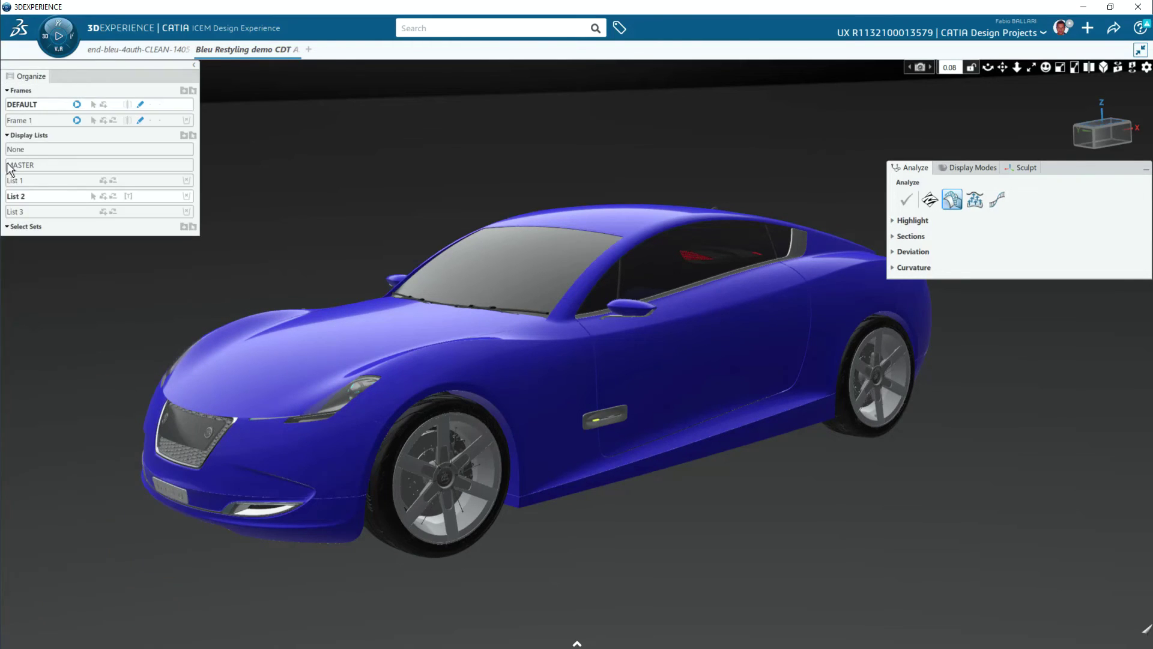
pyautogui.click(196, 66)
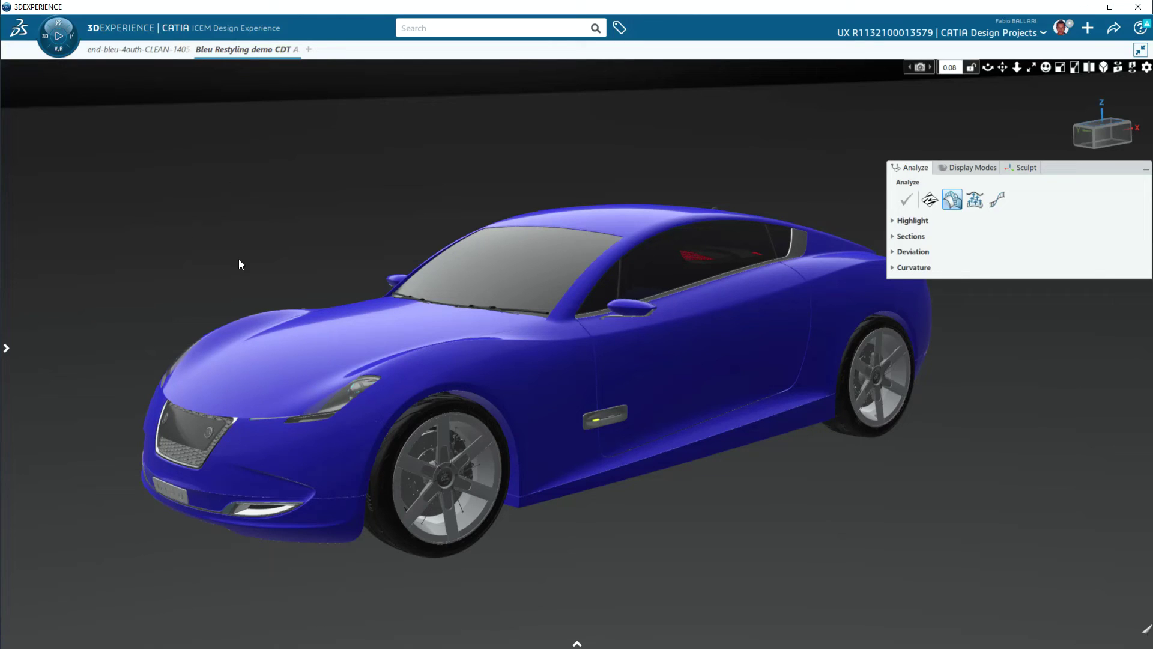
pyautogui.click(6, 348)
pyautogui.moveTo(99, 66); pyautogui.dragTo(1057, 167)
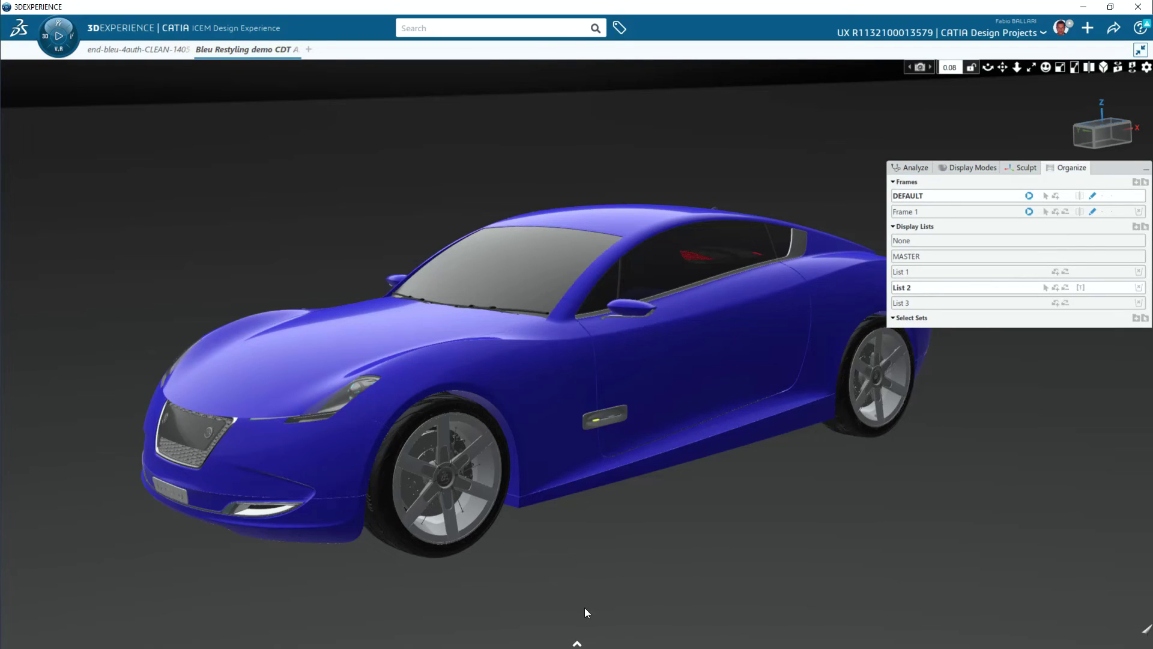
# View the Surfacing commands in the action bar and hide the bar again.
pyautogui.click(577, 642)
pyautogui.moveTo(607, 619); pyautogui.dragTo(511, 618)
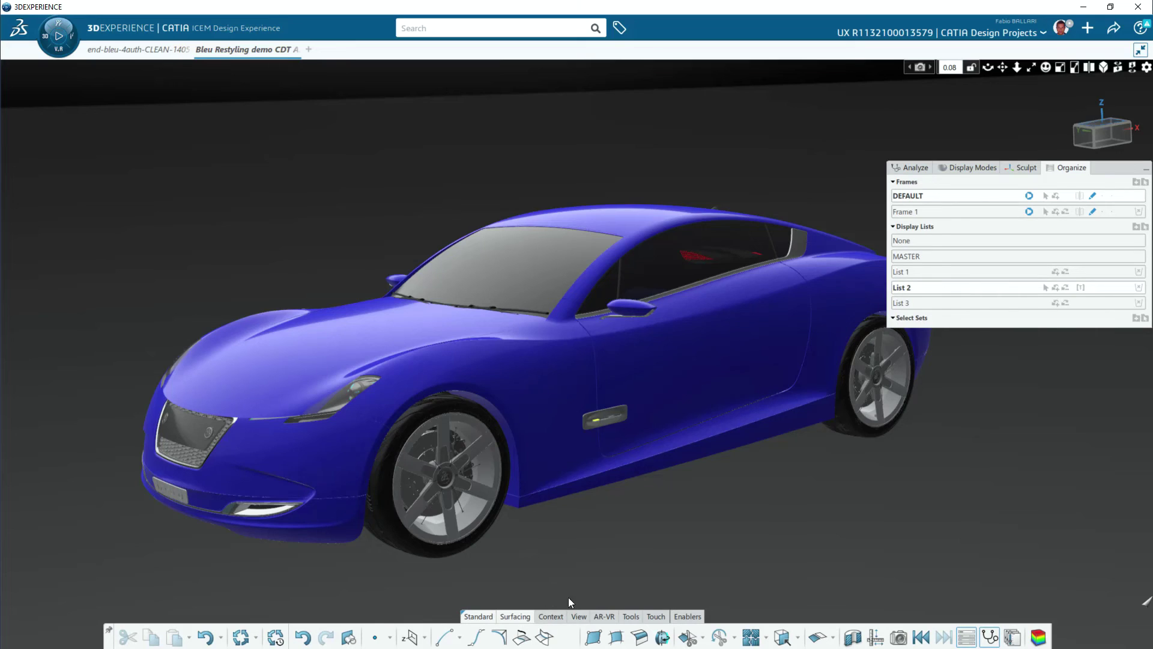
pyautogui.click(109, 625)
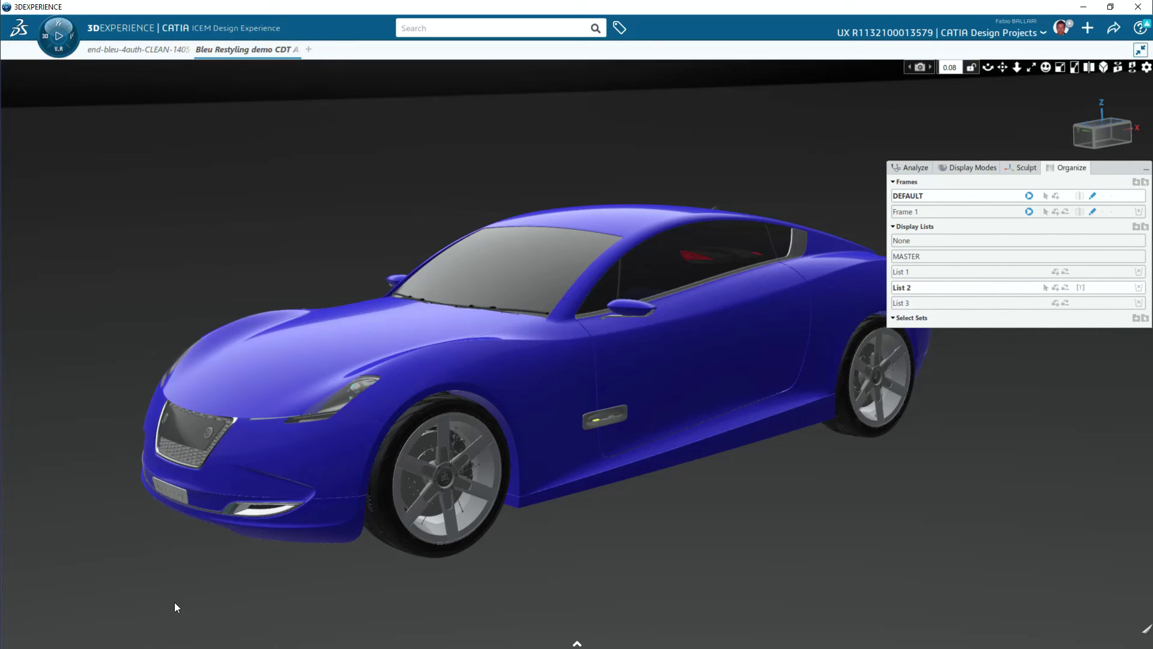
# Activate the wireframe display on the car and set the selection filter to All, using the radial context menus.
pyautogui.rightClick(701, 524)
pyautogui.click(747, 534)
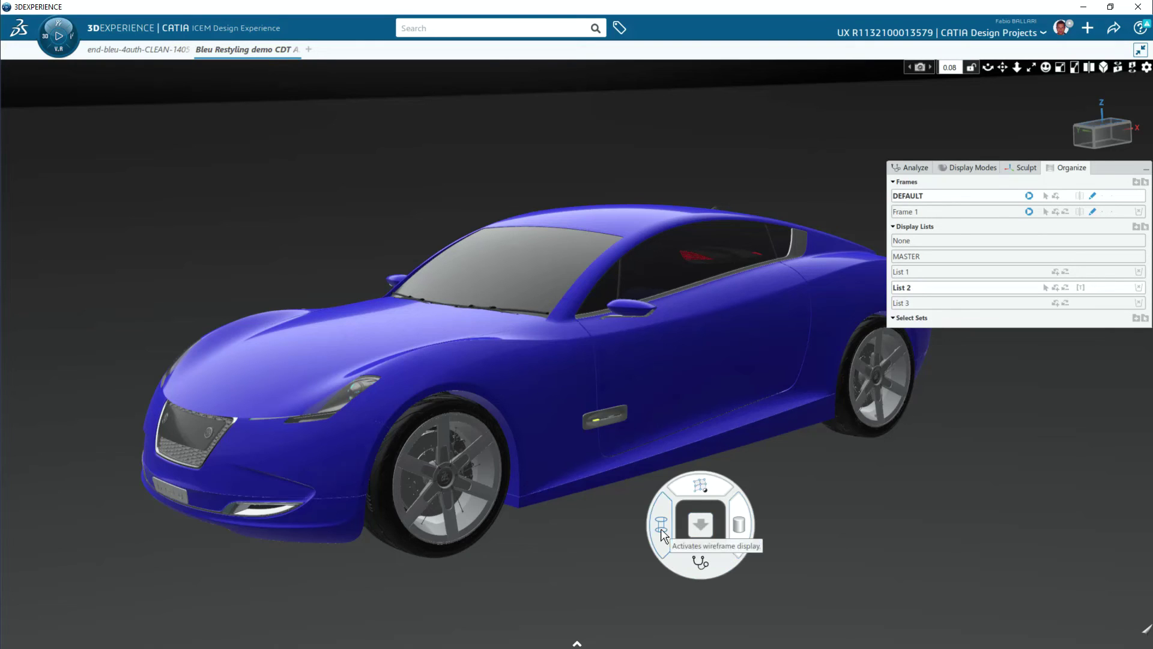
pyautogui.rightClick(721, 514)
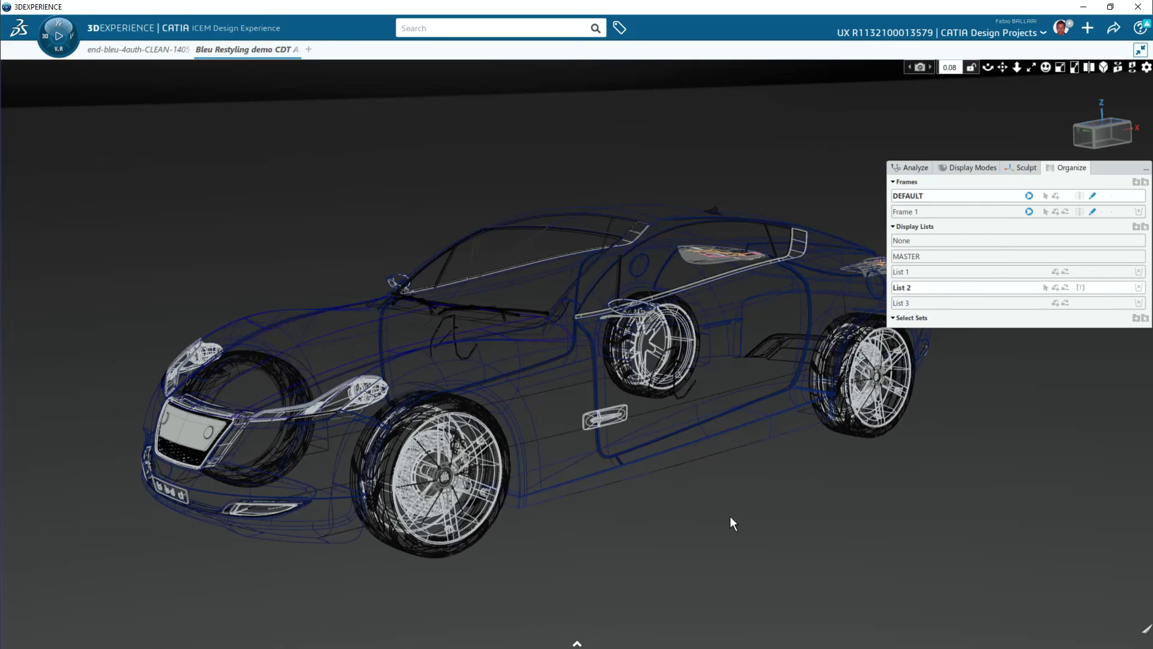
pyautogui.click(730, 516)
pyautogui.click(772, 518)
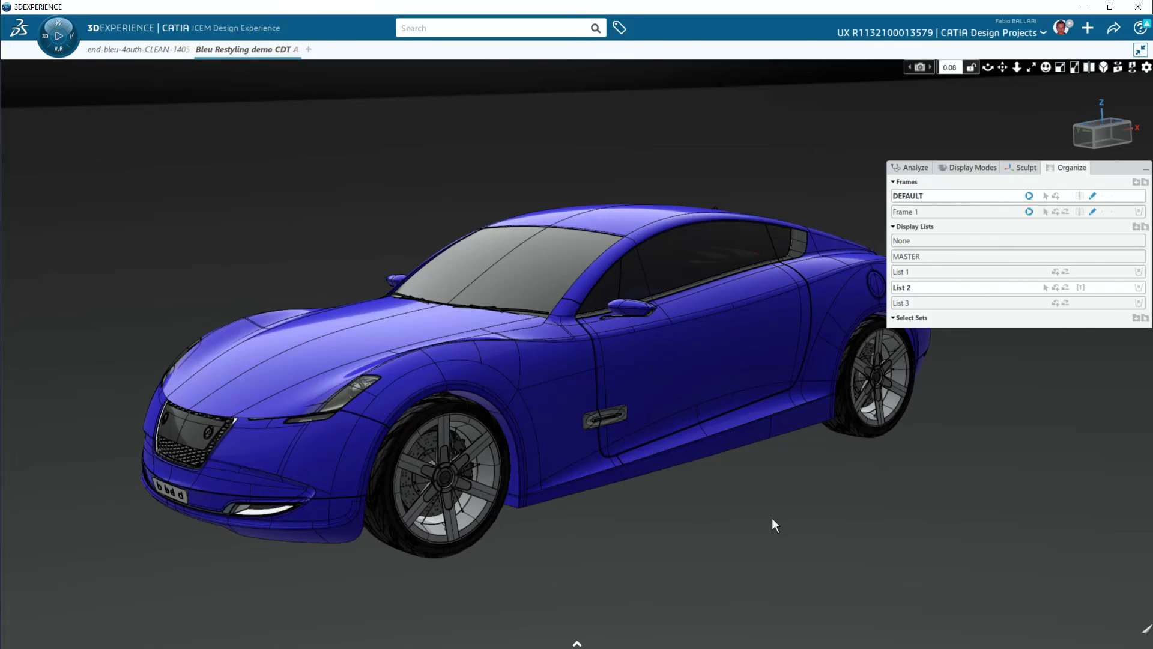
pyautogui.rightClick(772, 518)
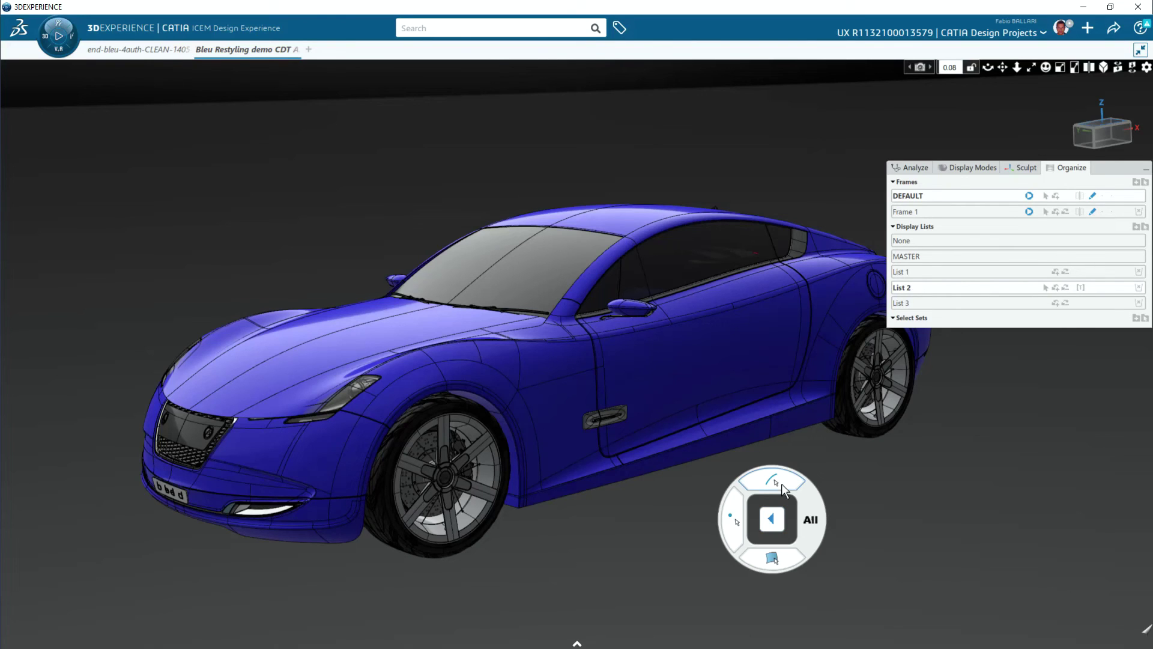
pyautogui.click(792, 519)
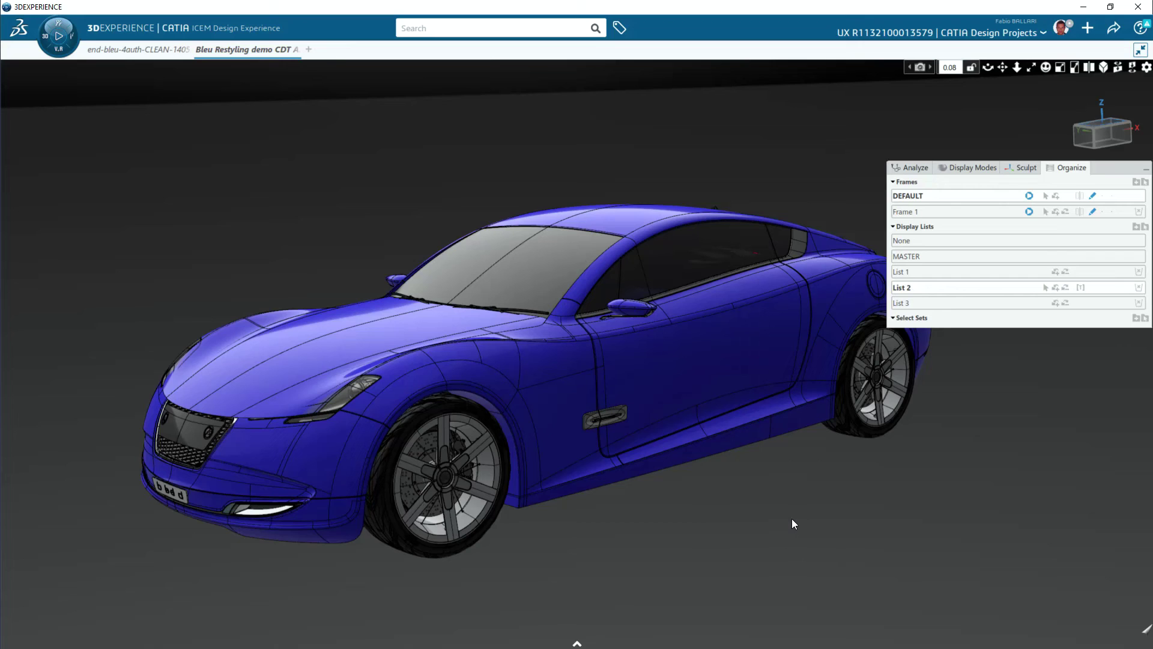
# View the car from the side, from the front and from the side again with the radial view menu.
pyautogui.rightClick(791, 518)
pyautogui.click(755, 521)
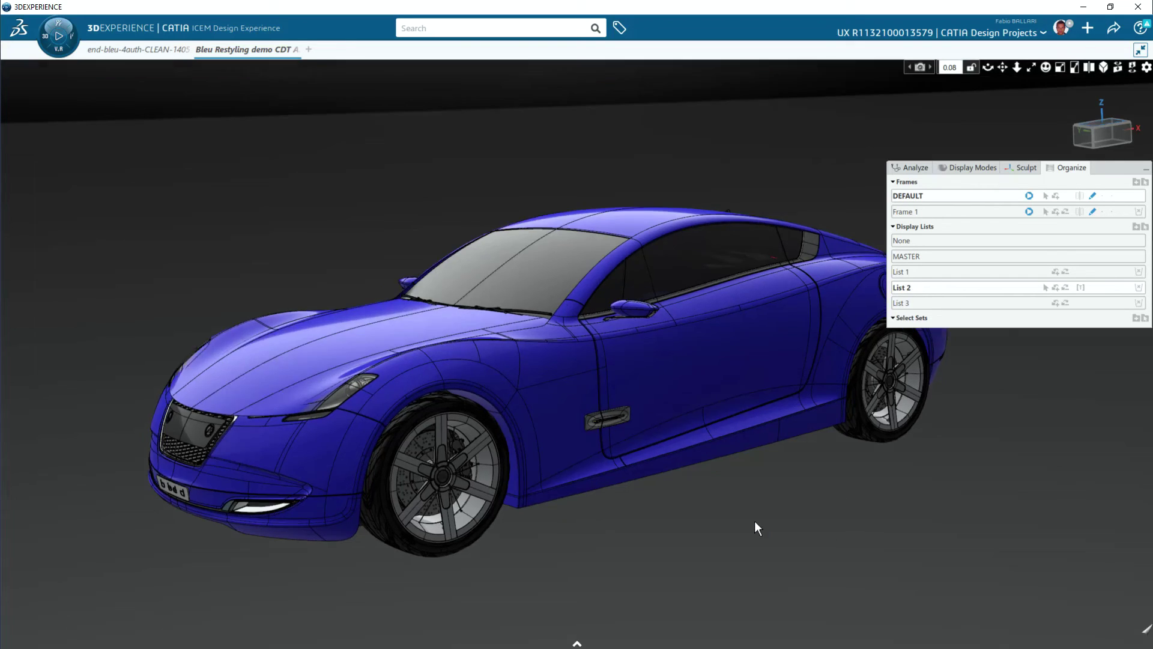
pyautogui.rightClick(754, 521)
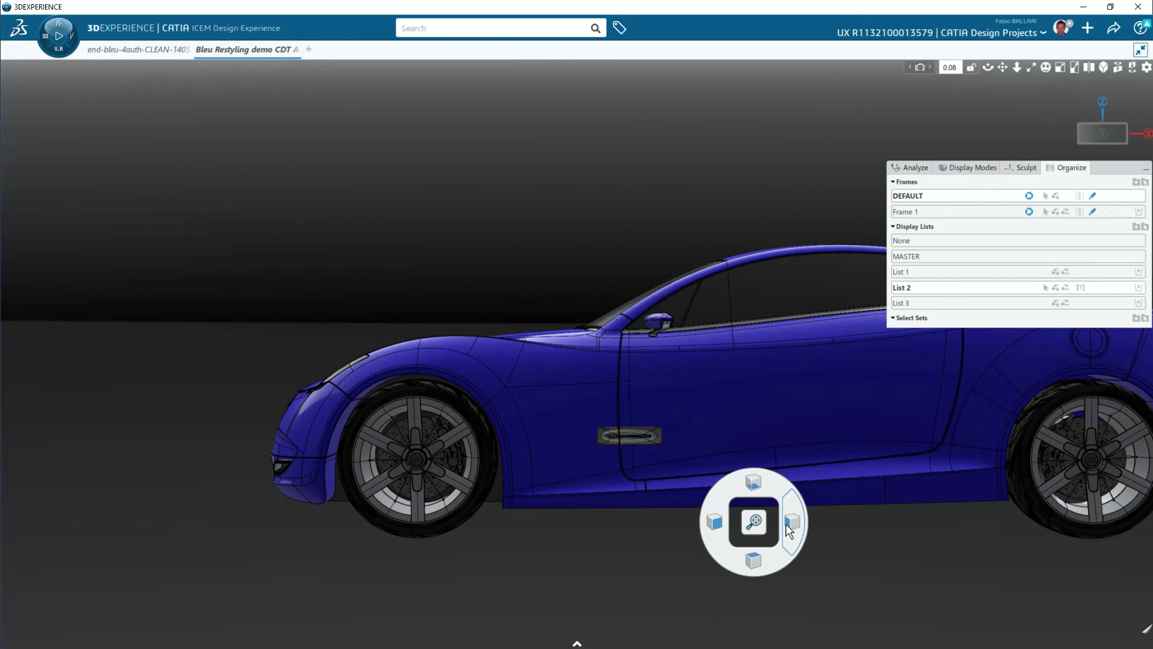
pyautogui.click(786, 524)
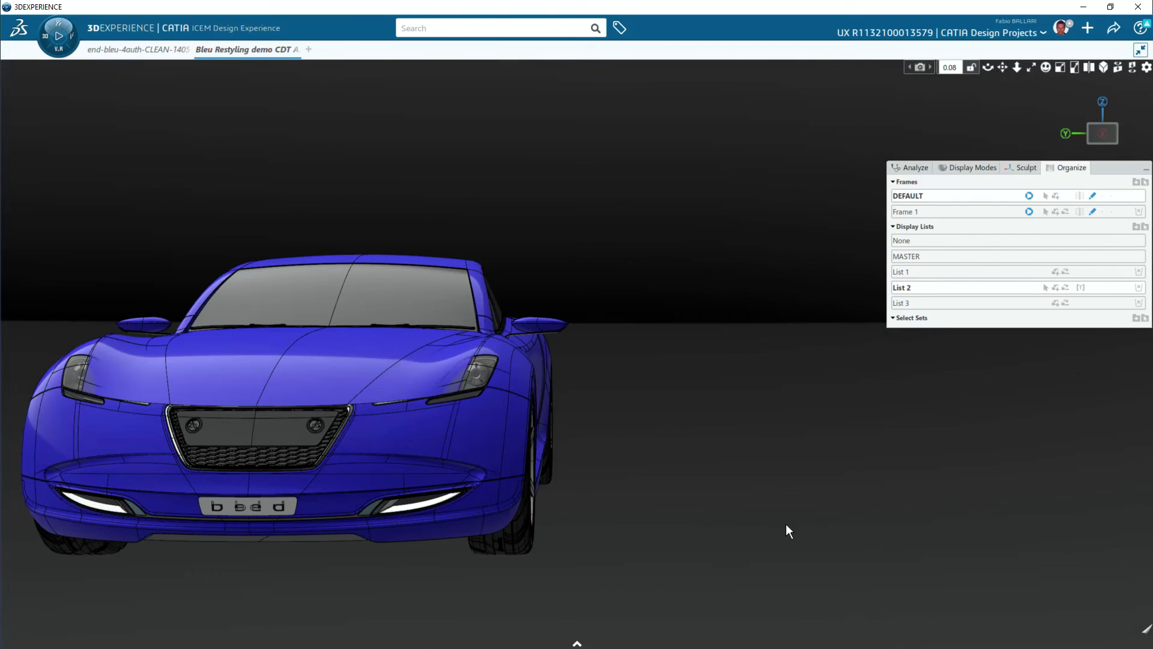
pyautogui.rightClick(785, 524)
pyautogui.click(748, 524)
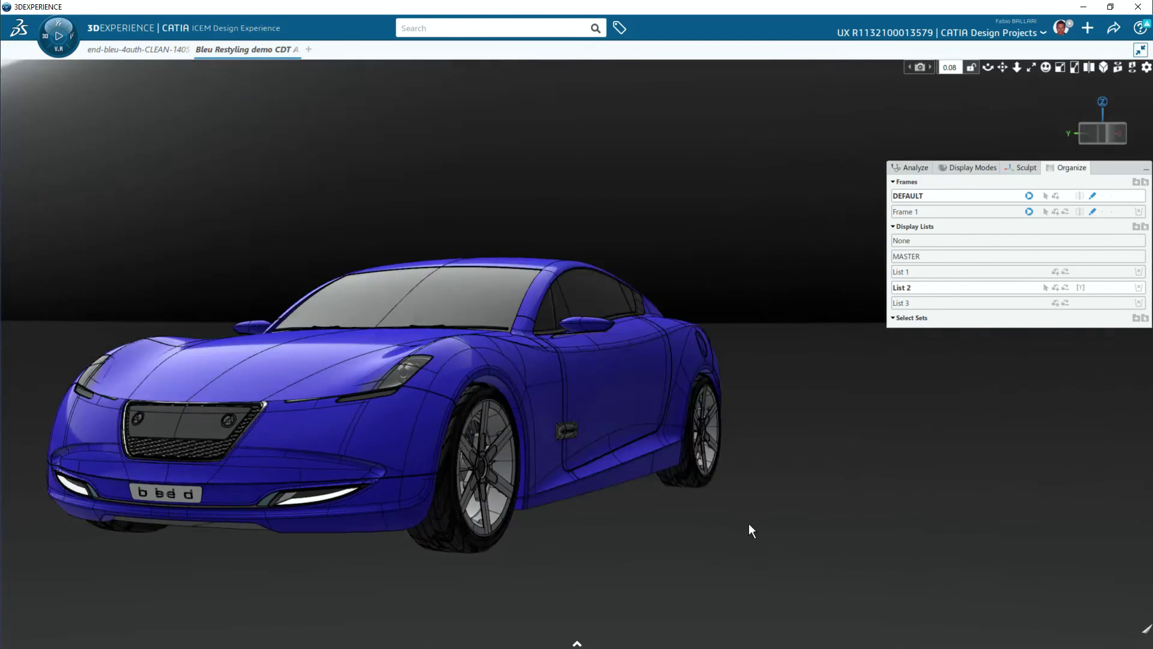
# View the car from below and from above with the radial view menu, and reframe the top view on it.
pyautogui.rightClick(749, 529)
pyautogui.click(752, 485)
pyautogui.rightClick(750, 484)
pyautogui.click(747, 537)
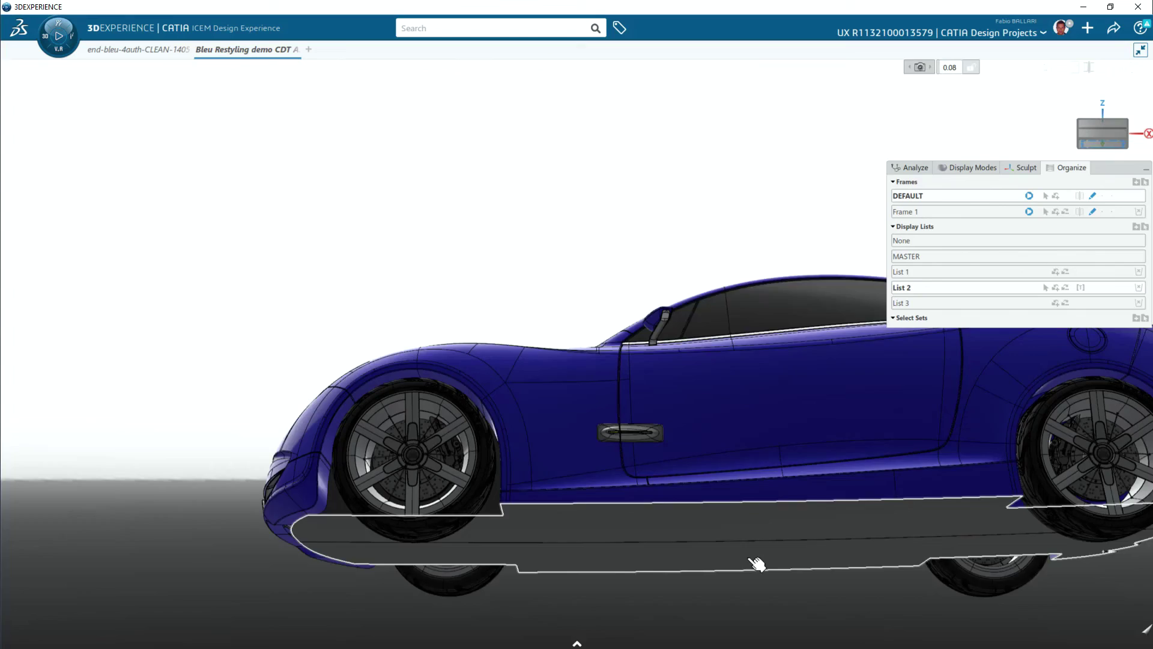
pyautogui.rightClick(745, 515)
pyautogui.click(744, 562)
pyautogui.rightClick(744, 560)
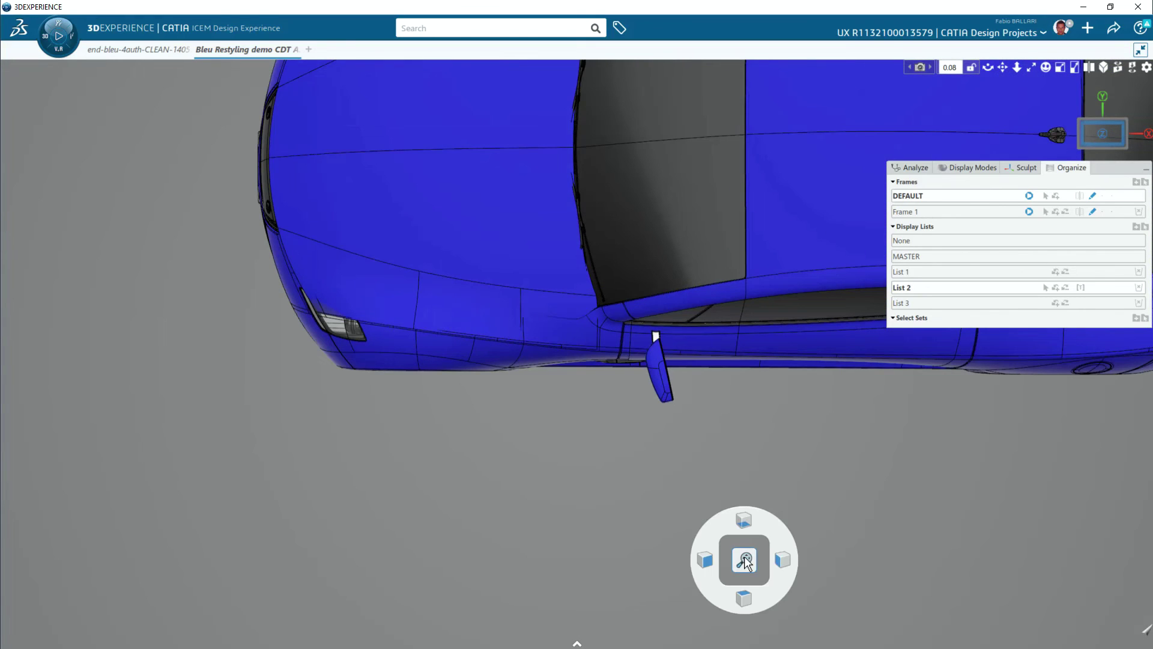
pyautogui.click(745, 560)
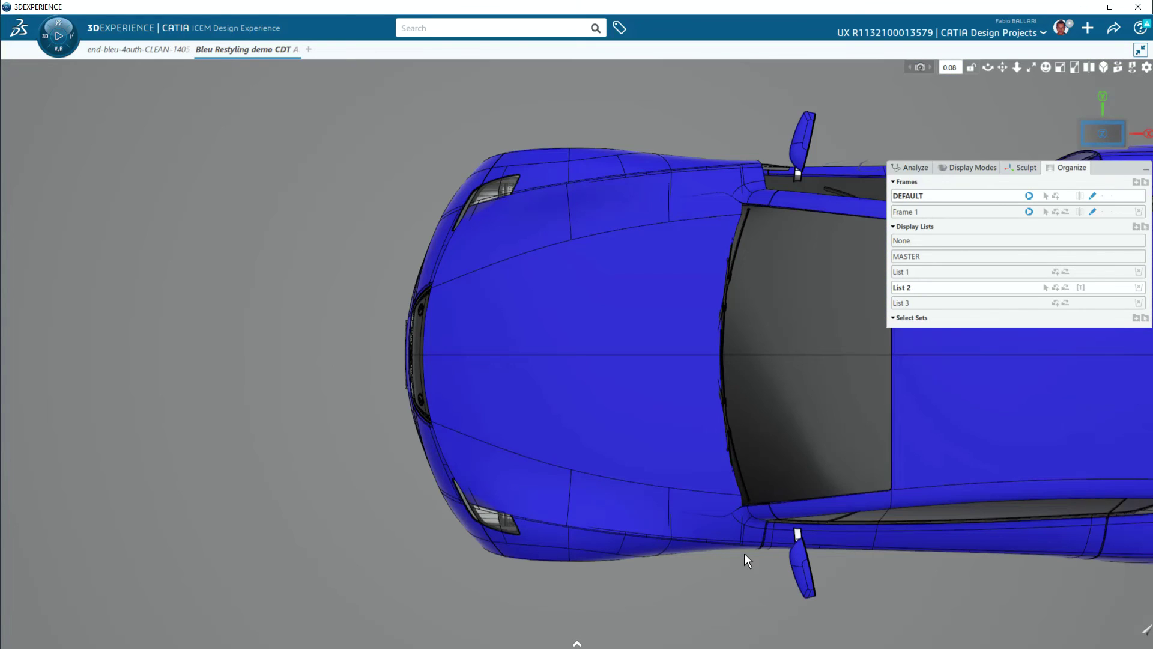
pyautogui.rightClick(808, 568)
pyautogui.click(805, 559)
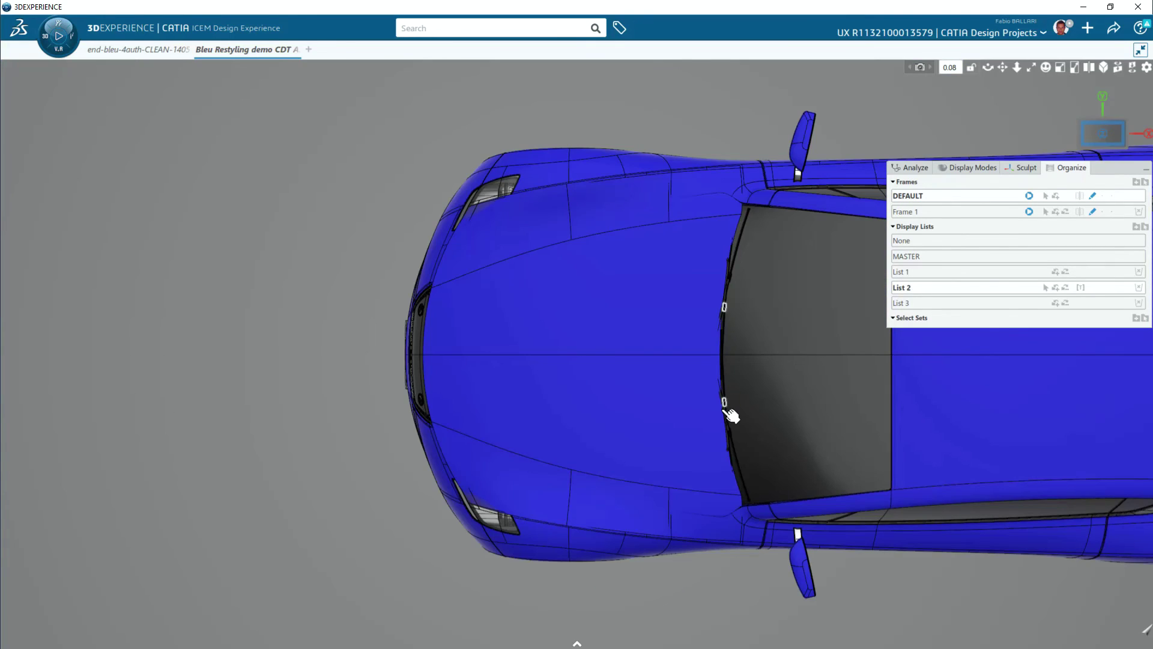
# View the car from the side and from above using the view cube, and rotate it to a front three-quarter view.
pyautogui.scroll(2, 716, 439)
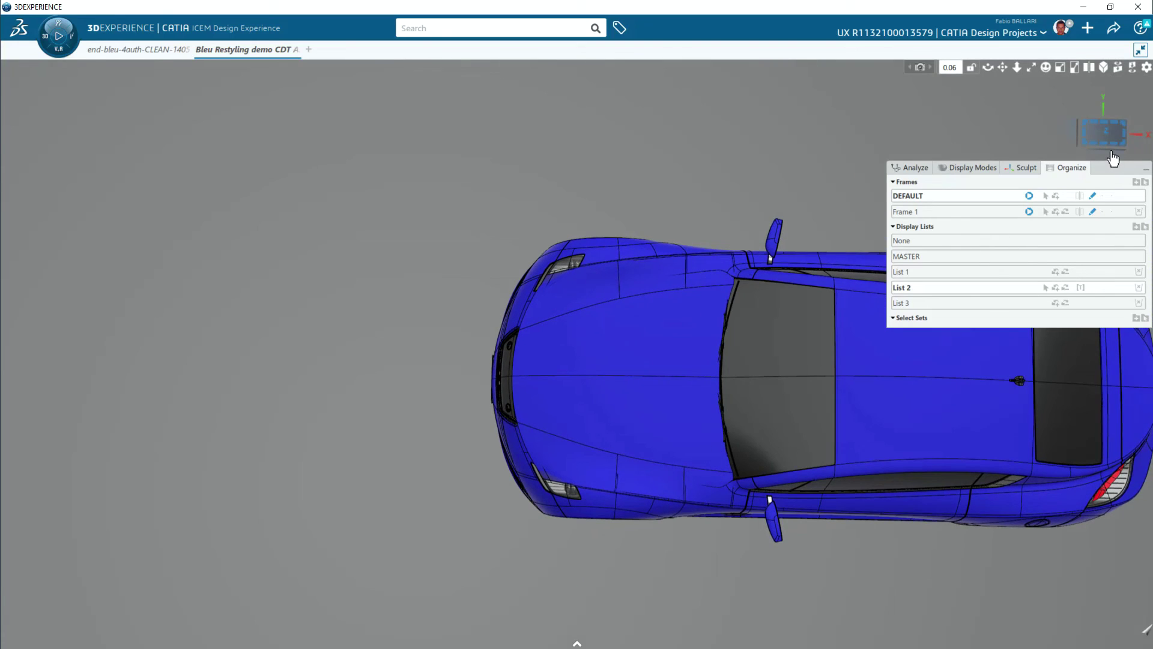
pyautogui.click(1112, 153)
pyautogui.click(1101, 118)
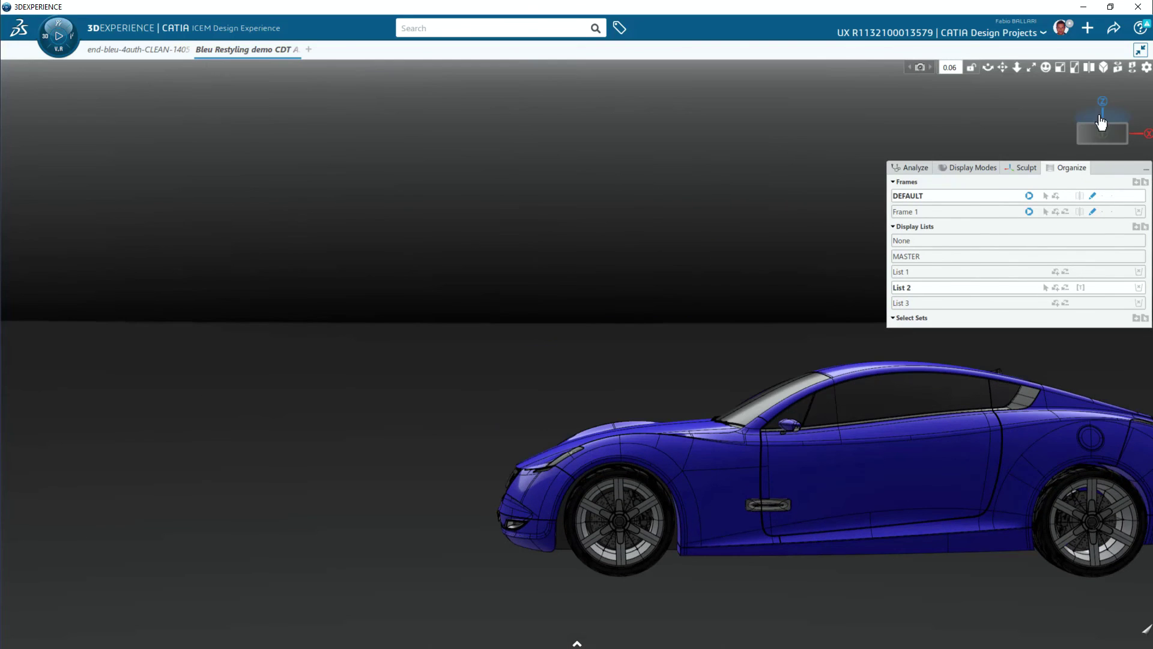
pyautogui.click(1074, 136)
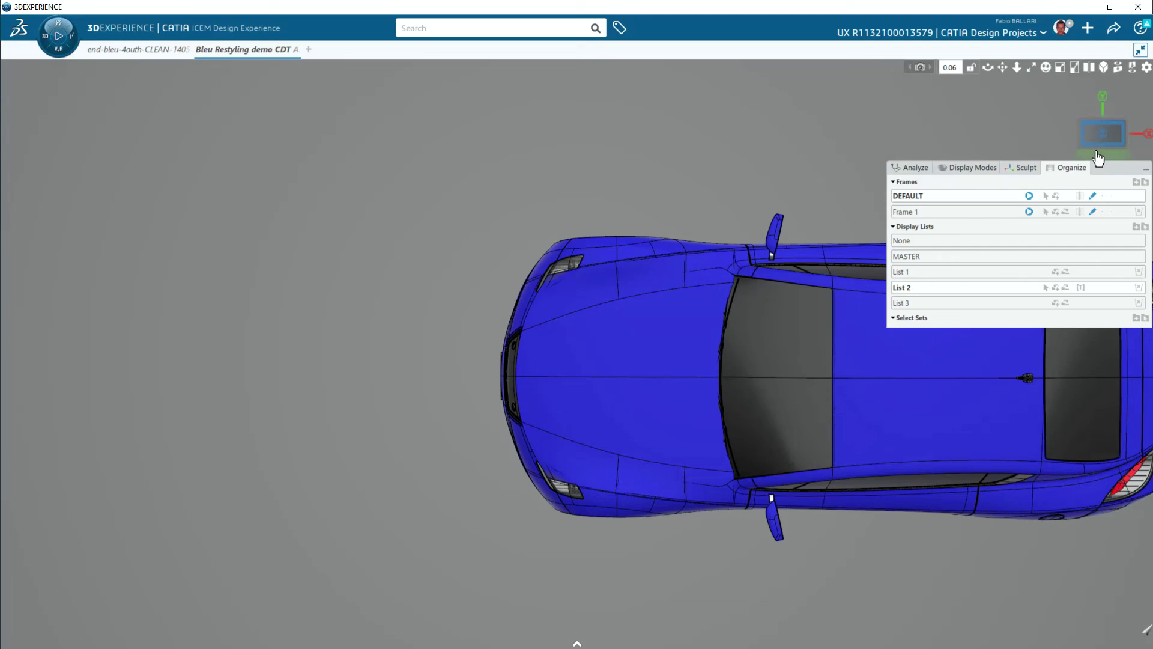
pyautogui.click(1097, 154)
pyautogui.moveTo(720, 474); pyautogui.dragTo(796, 521, button='middle')
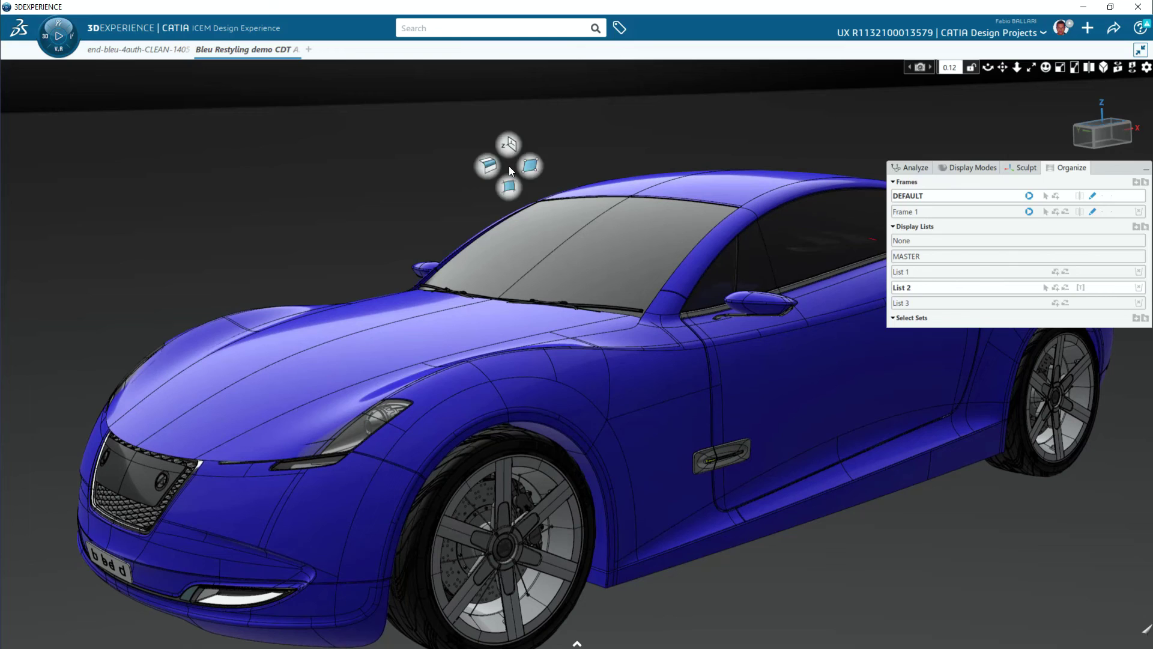
# Open the crown menu customization from the ICEM Design Experience options and set the LMB crown menu to the Crown 8 style.
pyautogui.click(1146, 67)
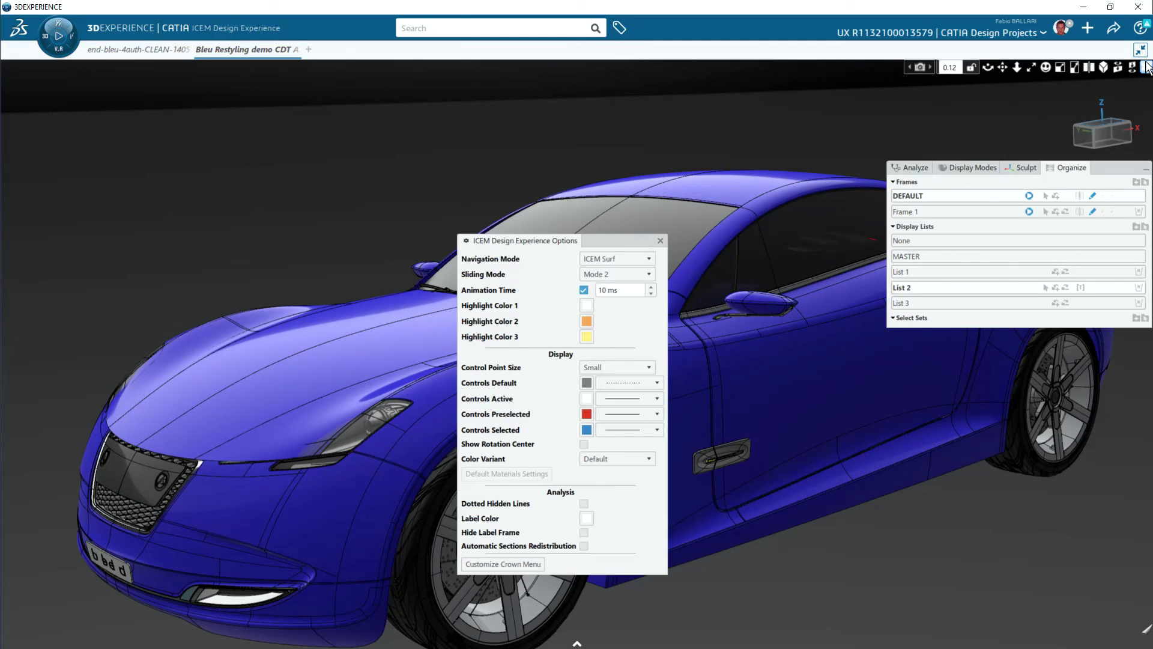
pyautogui.click(513, 561)
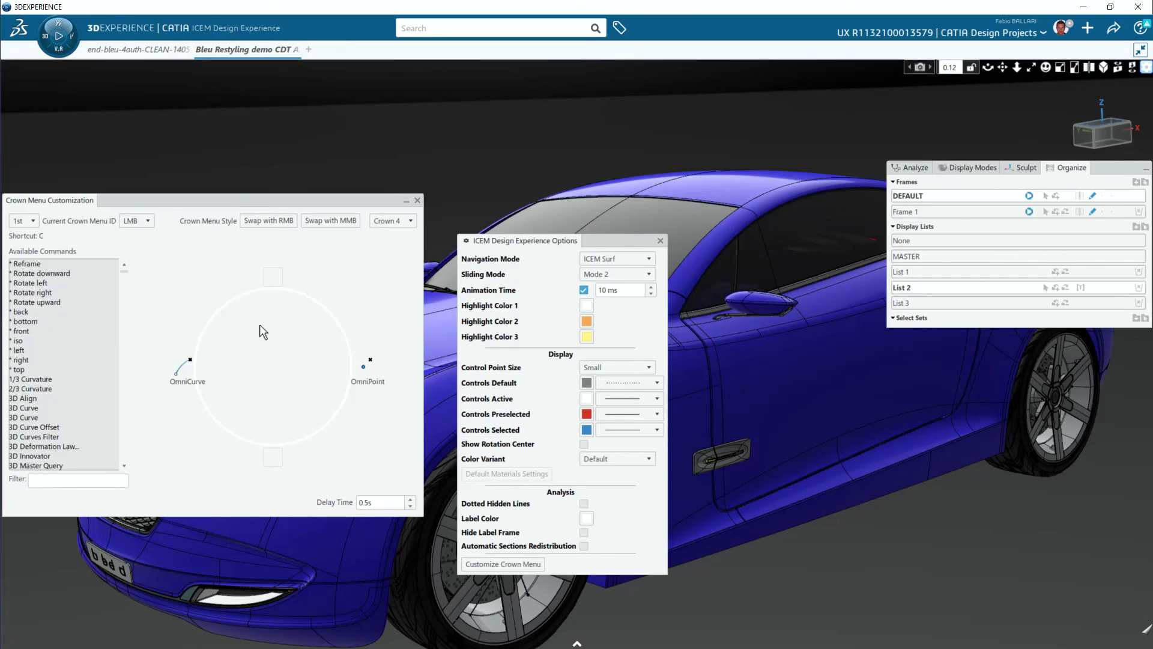
pyautogui.click(379, 220)
pyautogui.click(380, 245)
# Add Blend Curve and OmniPlane Selection to empty LMB crown menu slots, filtering the available commands by "blend" and "omni".
pyautogui.write('blend')
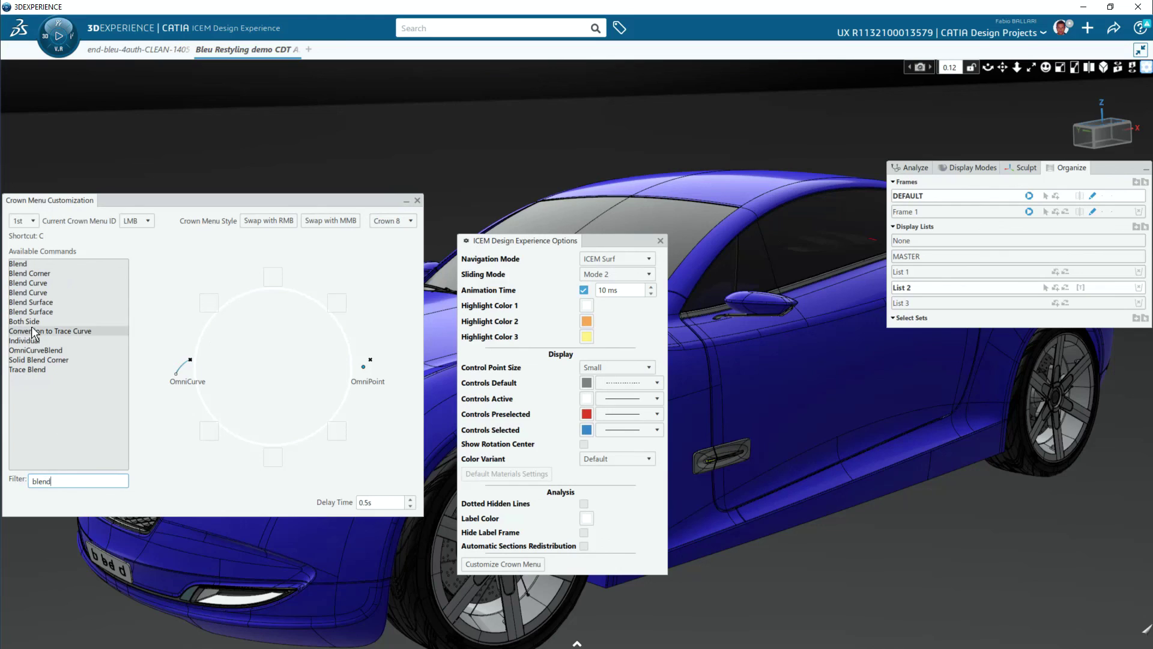
pyautogui.click(65, 284)
pyautogui.moveTo(66, 289); pyautogui.dragTo(273, 279)
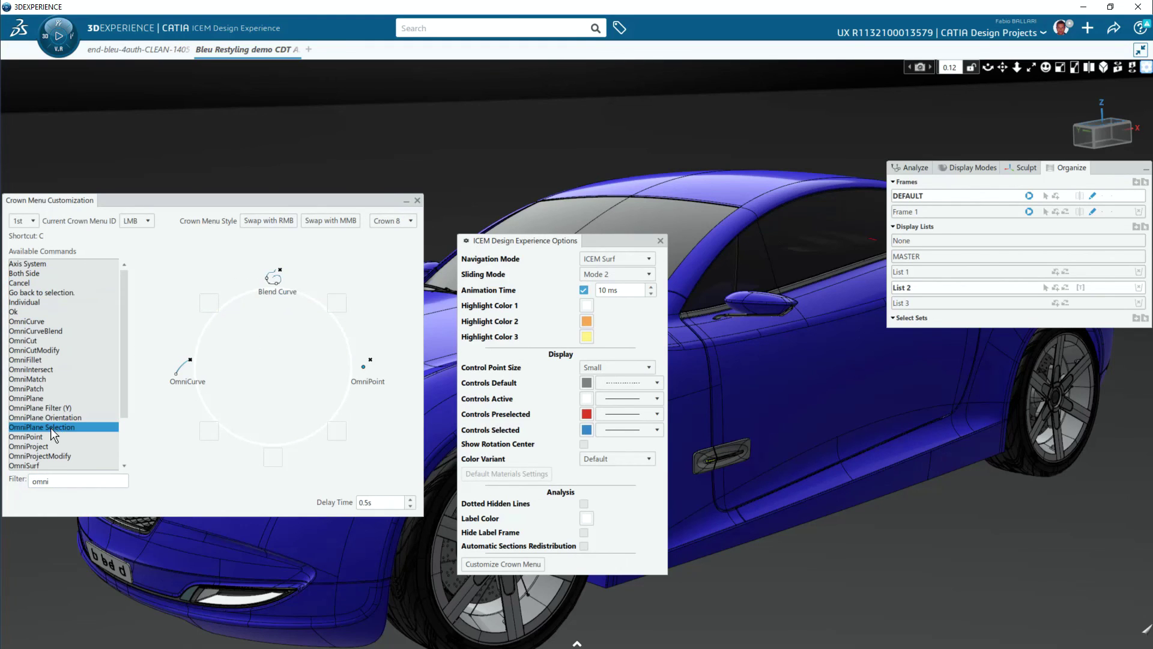
pyautogui.moveTo(50, 428); pyautogui.dragTo(211, 432)
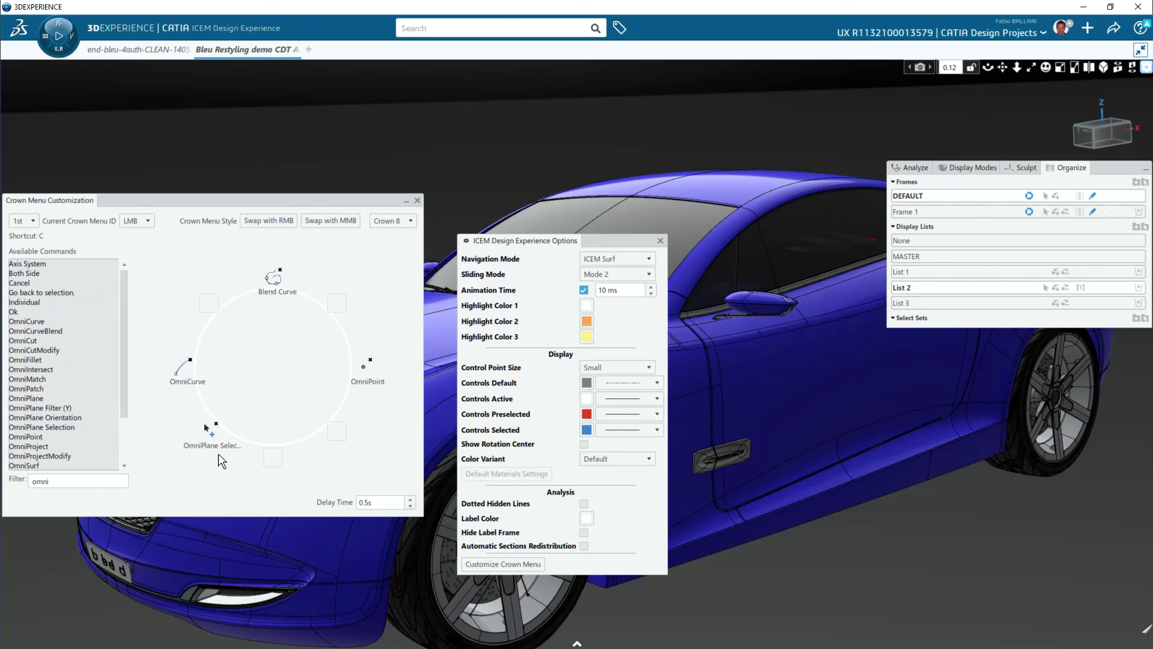
# Switch the customization to the RMB crown menu and set its style to Crown 8.
pyautogui.click(136, 221)
pyautogui.click(130, 246)
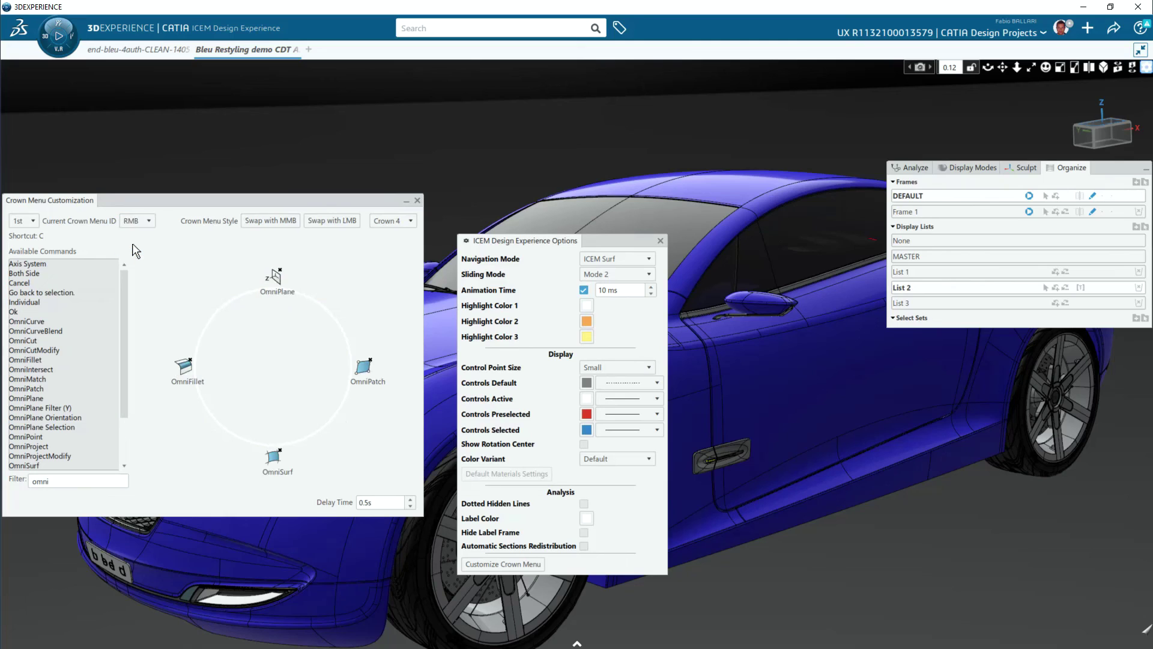
pyautogui.click(392, 220)
pyautogui.click(387, 243)
# Filter the available commands by "display", add Curvature to an empty RMB crown menu slot, and close the customization and options dialogs.
pyautogui.click(42, 481)
pyautogui.doubleClick(42, 481)
pyautogui.write('displ')
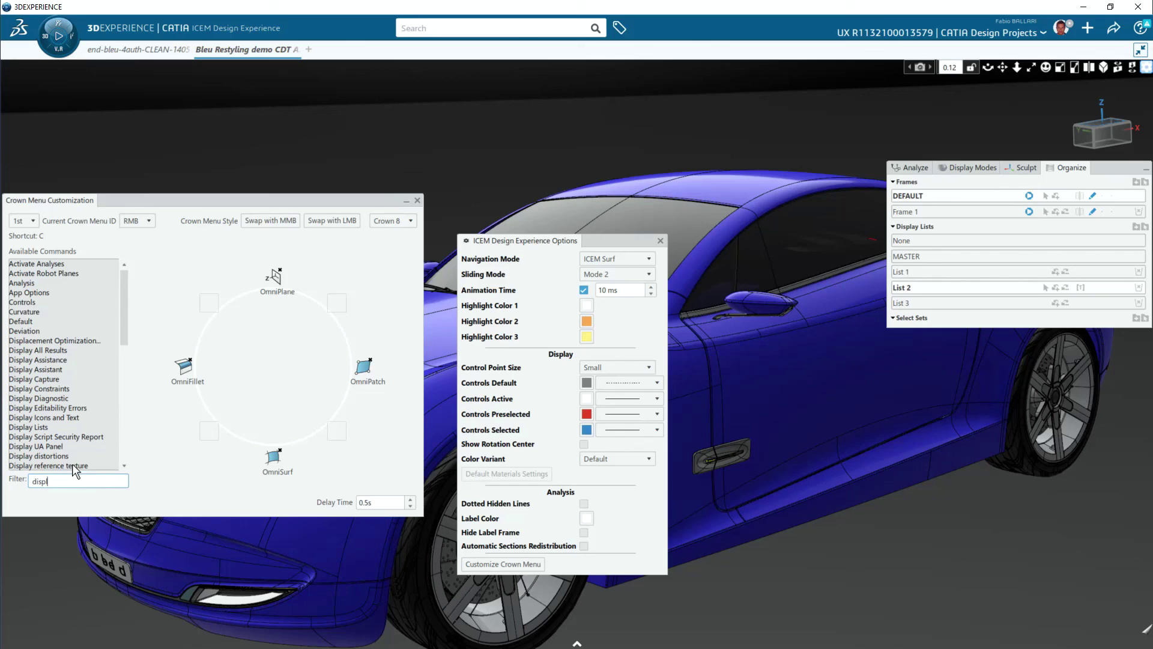
pyautogui.scroll(-2, 71, 416)
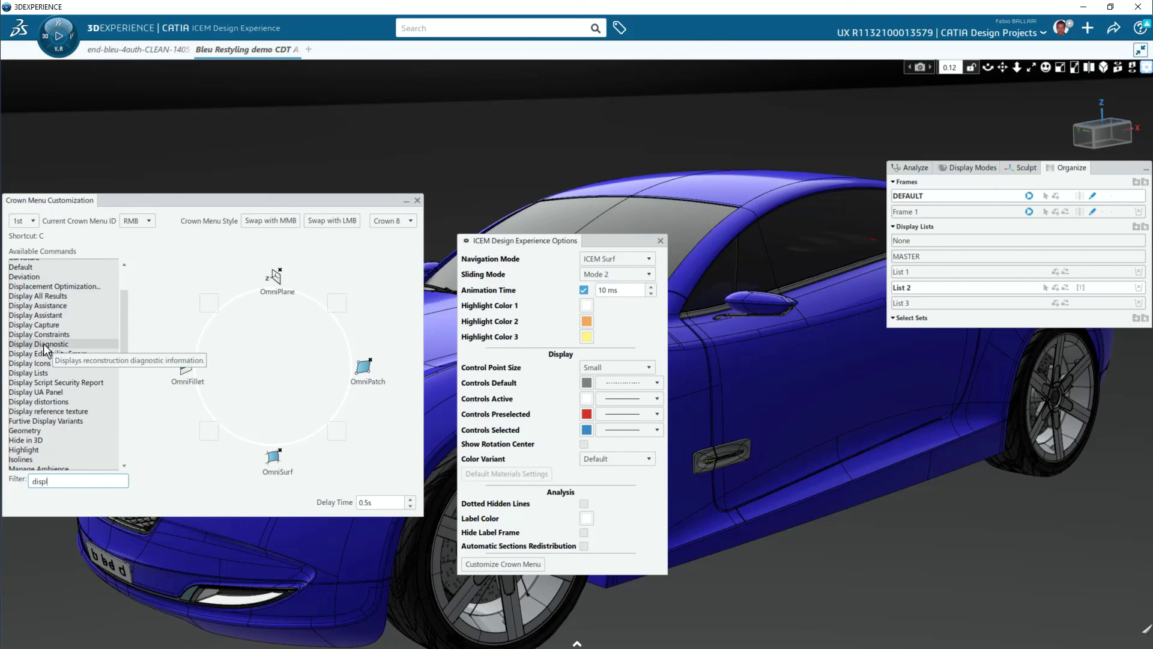
pyautogui.click(417, 200)
pyautogui.click(660, 241)
# View the OmniSurf command by launching it from the customized radial menu, and exit it.
pyautogui.rightClick(358, 173)
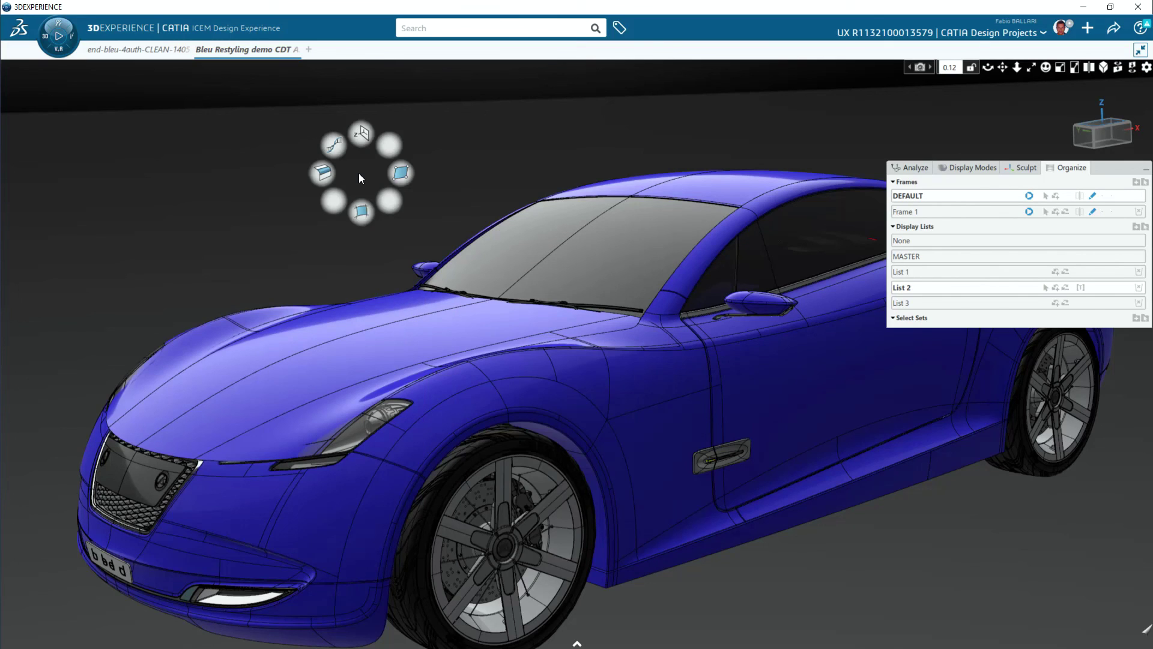
pyautogui.click(359, 203)
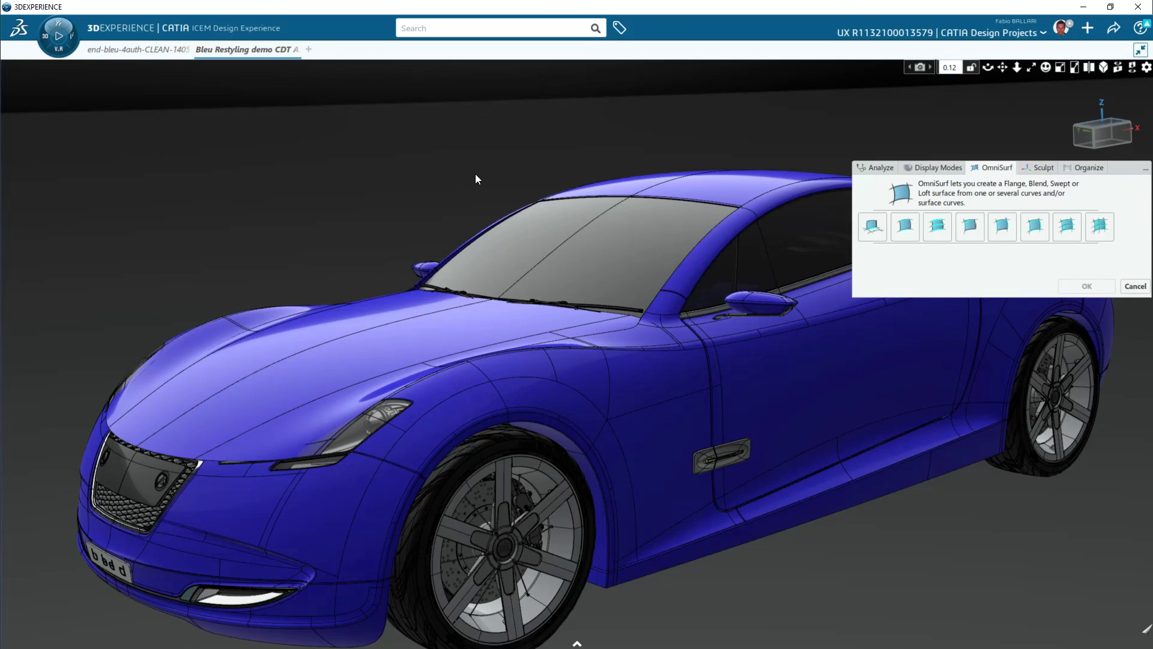
pyautogui.press('Escape')
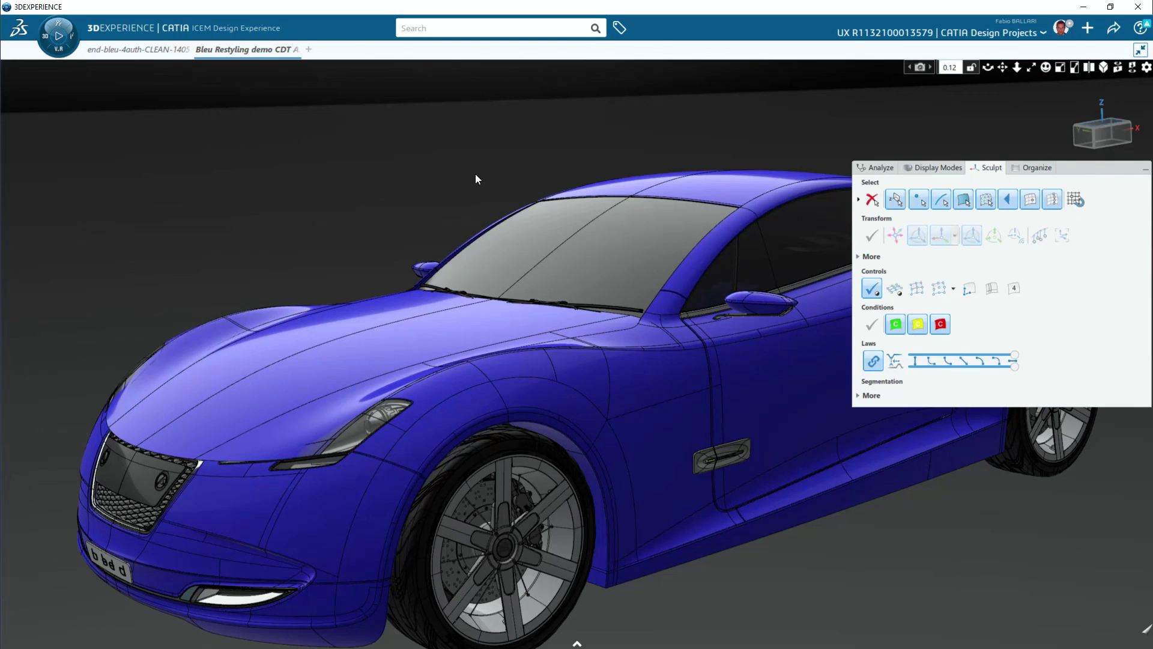